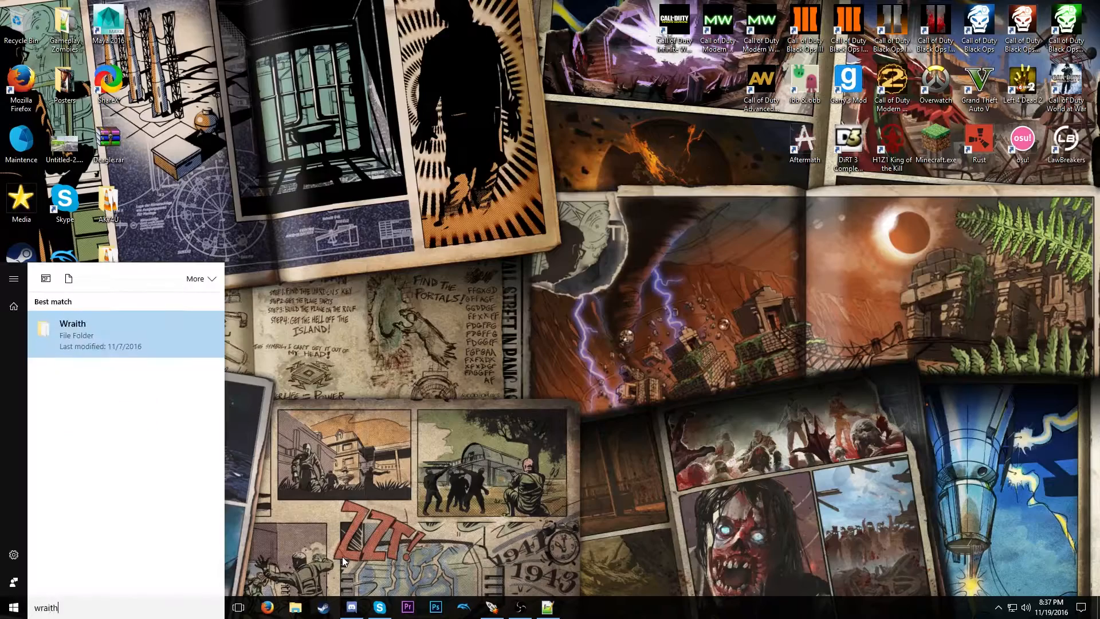
# - Open the Wraith folder, launch Wraith.exe, dismiss its Logger window and arrange Wraith beside the folder
pyautogui.click(256, 386)
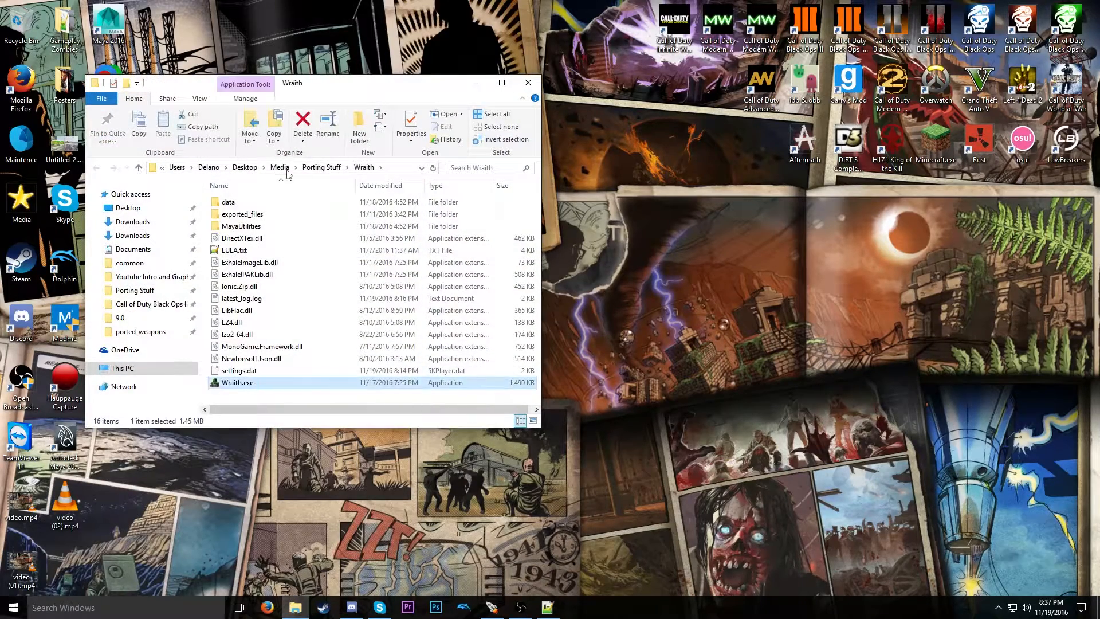
pyautogui.moveTo(410, 88); pyautogui.dragTo(906, 78)
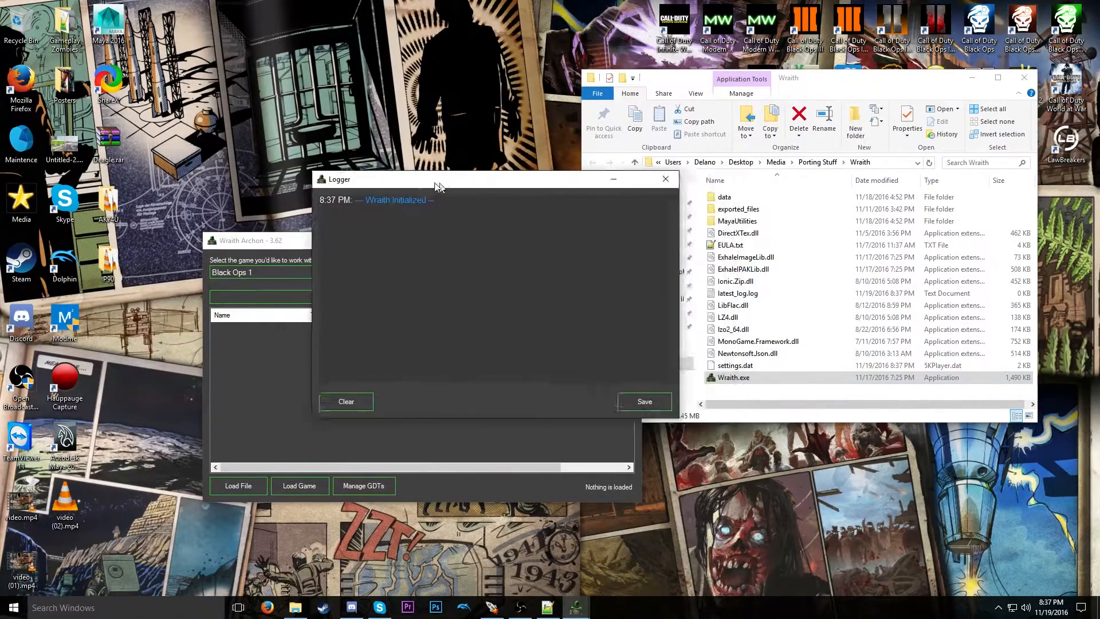
pyautogui.click(538, 164)
pyautogui.moveTo(423, 244); pyautogui.dragTo(396, 187)
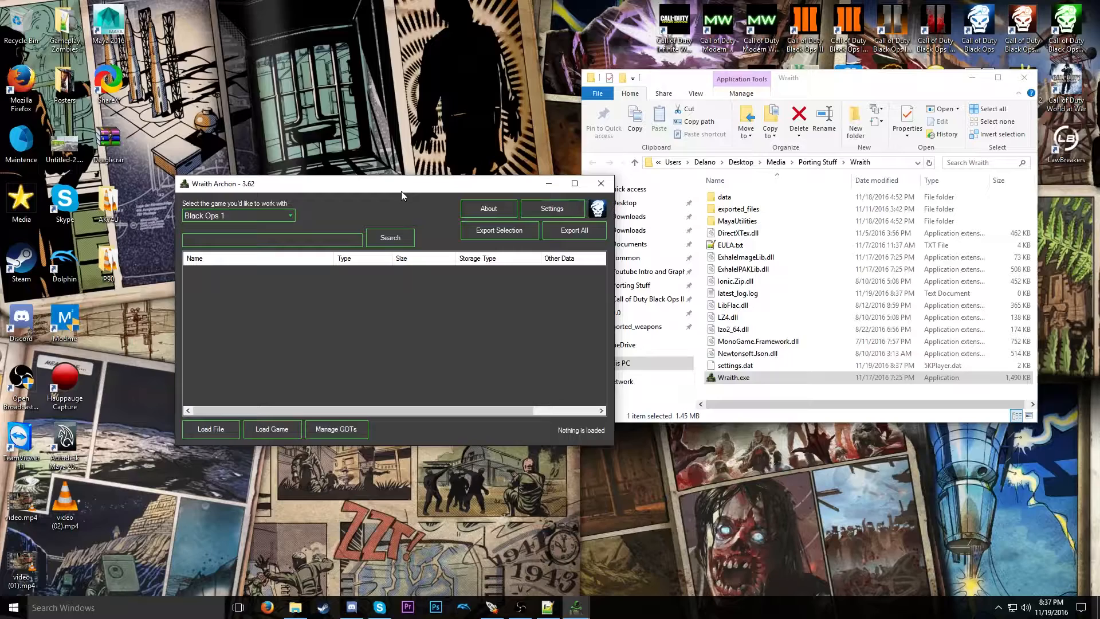
# - Find the TomBoSoundTool folder on the computer and launch Tom_BO_Sound_Tool.exe from it
pyautogui.press('super')
pyautogui.write('tomb')
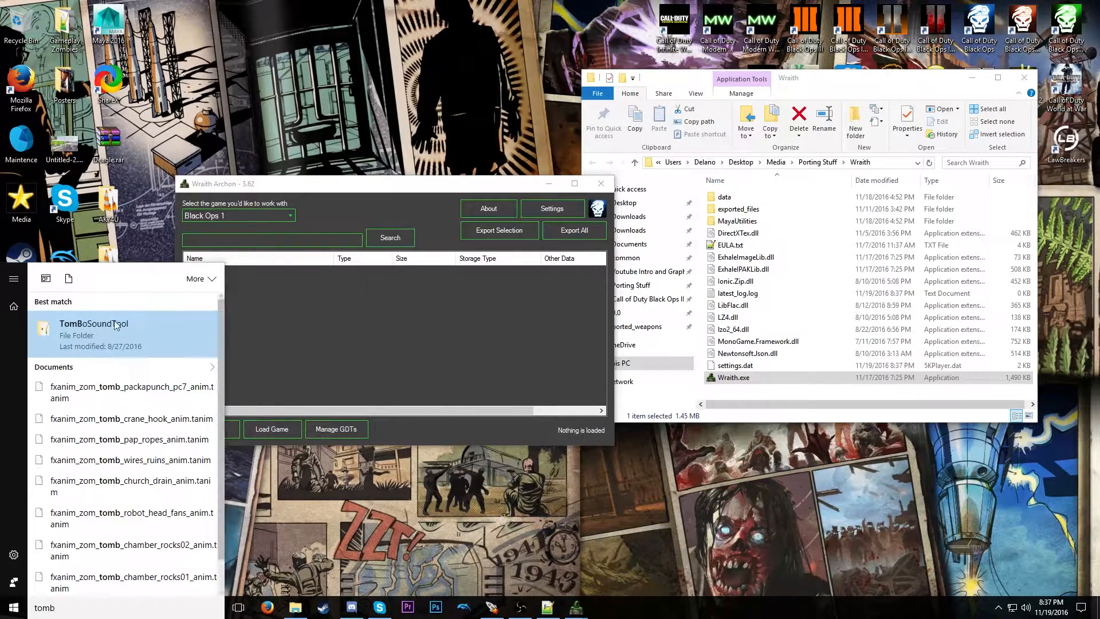
pyautogui.press('Return')
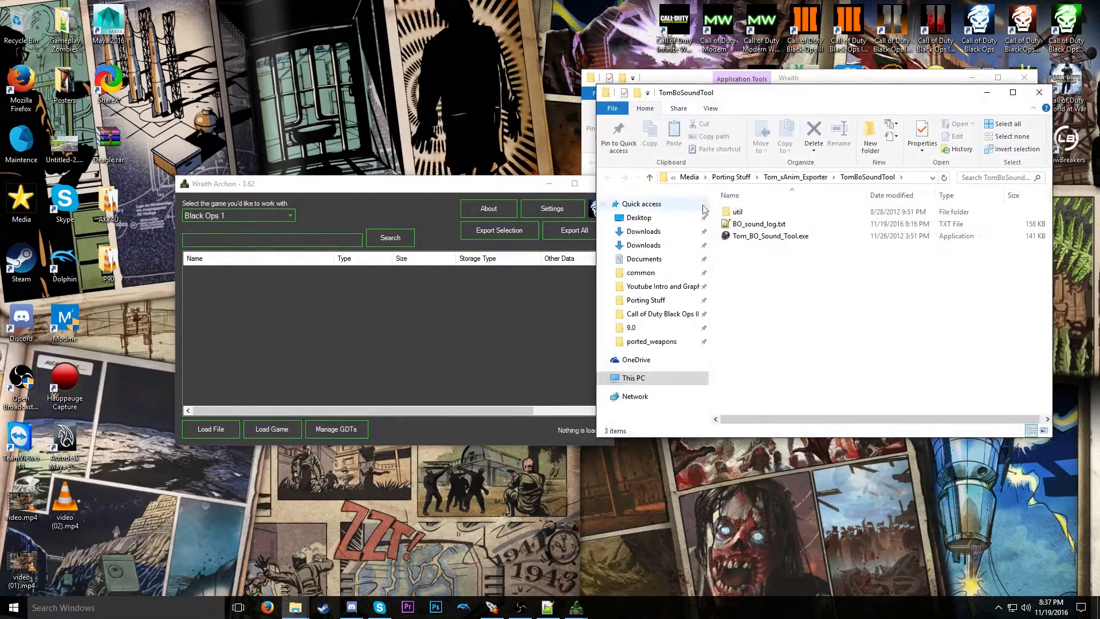
pyautogui.doubleClick(755, 235)
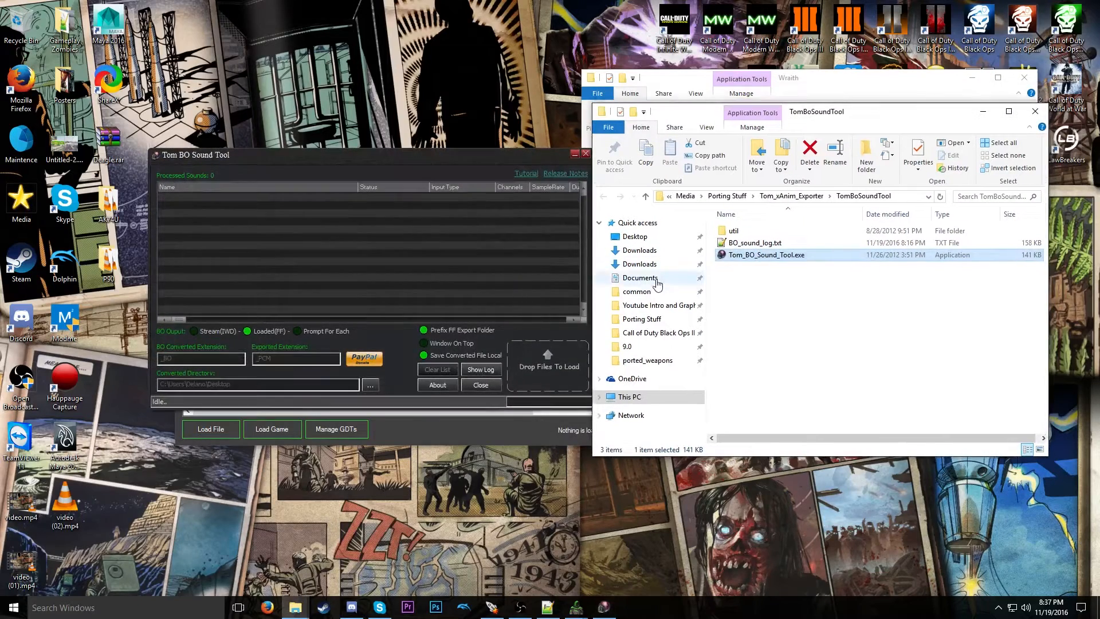
# - Go to the zone\Common folder of Call of Duty Black Ops inside the steamapps common folder
pyautogui.click(636, 291)
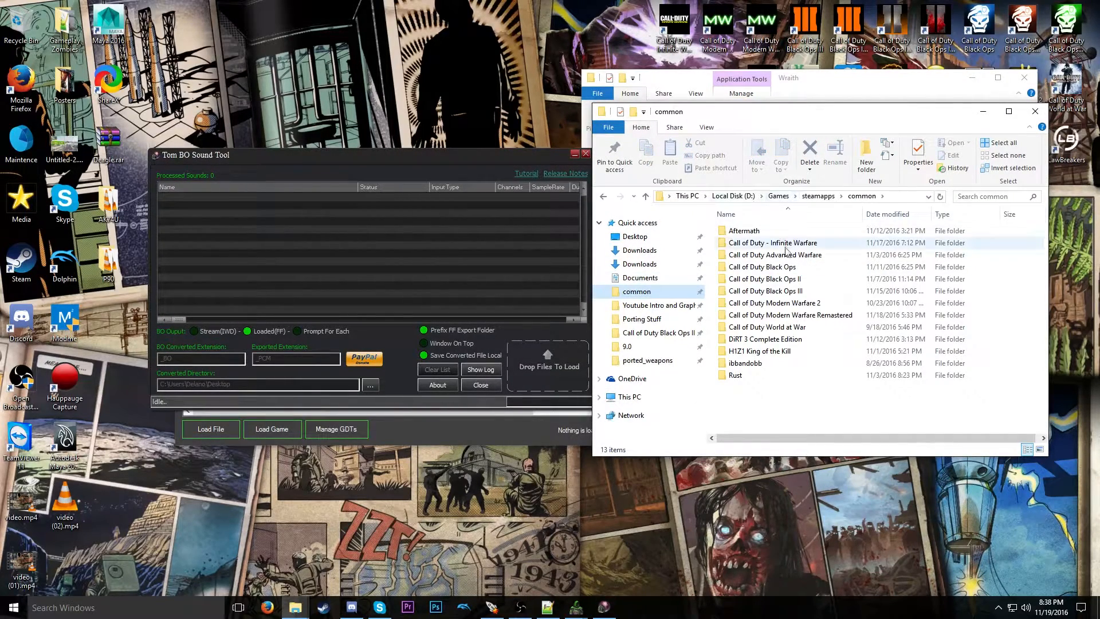
pyautogui.doubleClick(793, 267)
pyautogui.scroll(-3, 781, 395)
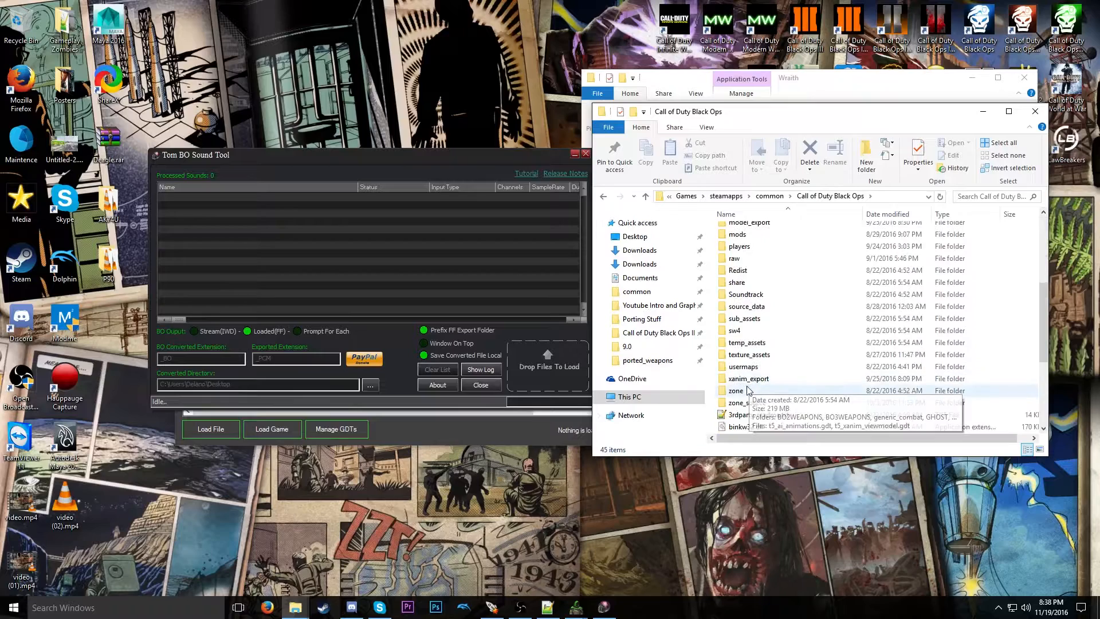
pyautogui.doubleClick(782, 397)
pyautogui.click(754, 235)
pyautogui.doubleClick(755, 235)
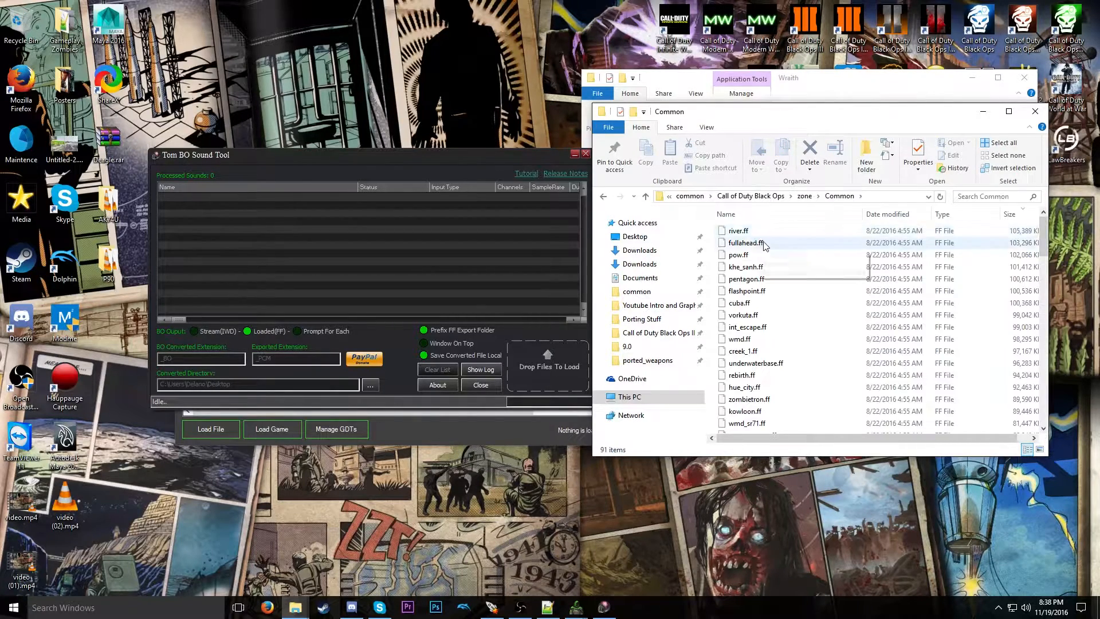
# - Load zombie_moon.ff into Tom BO Sound Tool to export its sounds, and look through the converted files
pyautogui.scroll(-5, 762, 287)
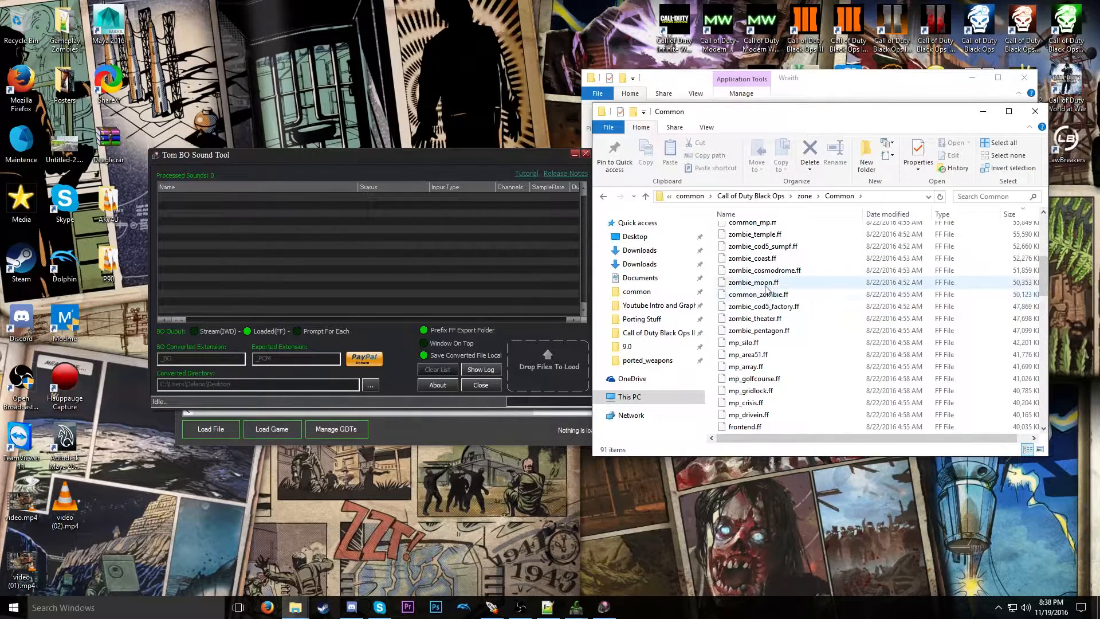
pyautogui.click(769, 283)
pyautogui.moveTo(769, 283); pyautogui.dragTo(449, 224)
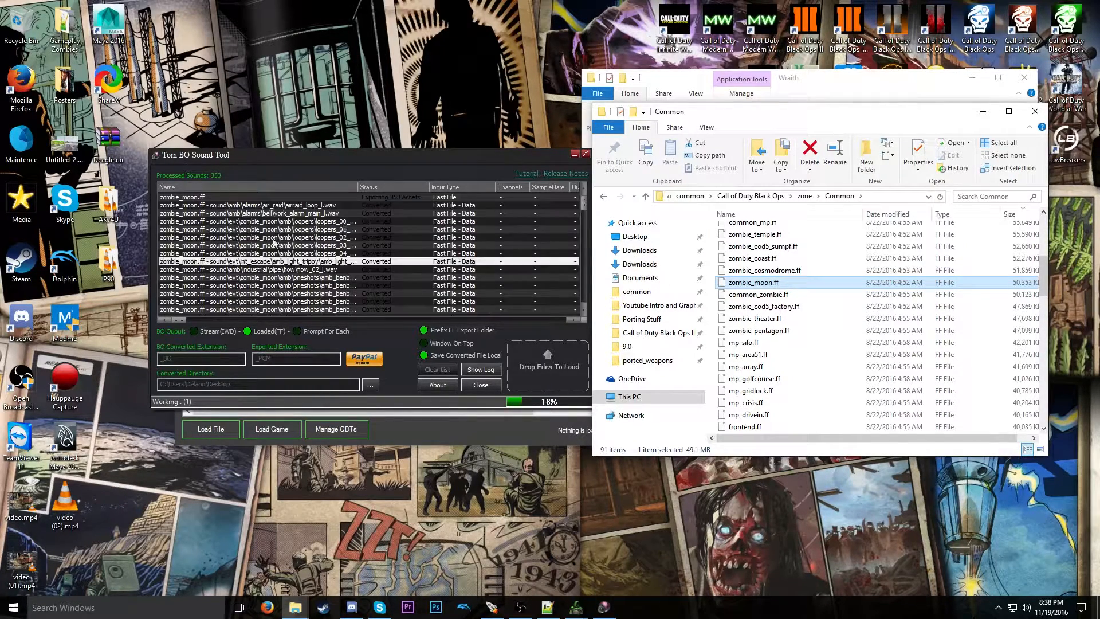
pyautogui.scroll(-6, 962, 308)
pyautogui.scroll(6, 859, 312)
# - Open the weapon sounds folder sound\wpn inside "zombie_coast - Exported FF Sounds"
pyautogui.scroll(-10, 808, 317)
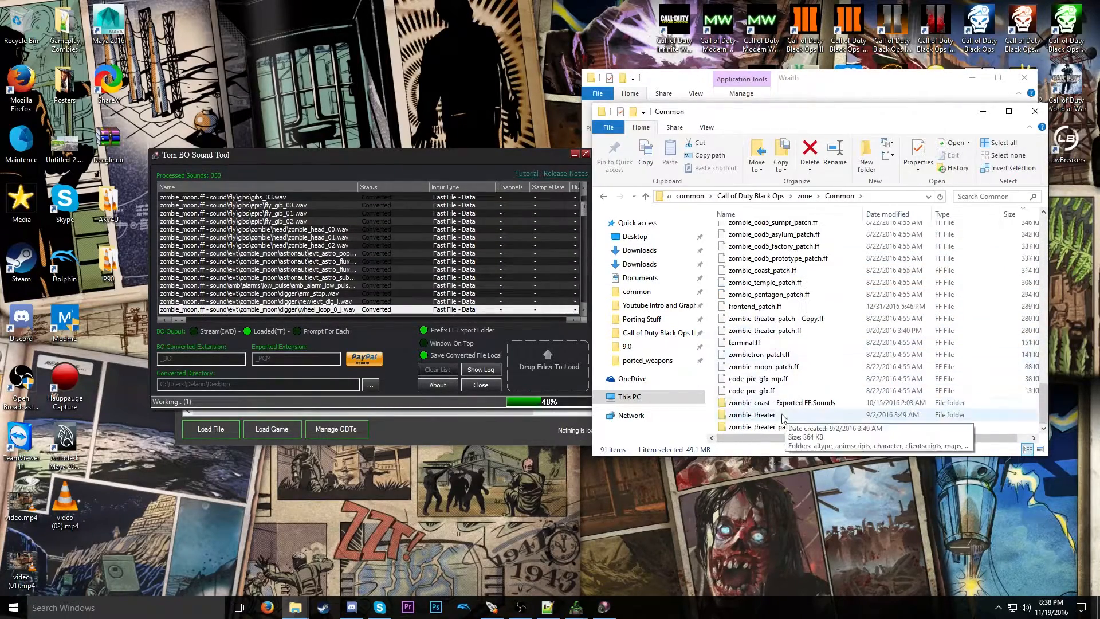
pyautogui.click(766, 405)
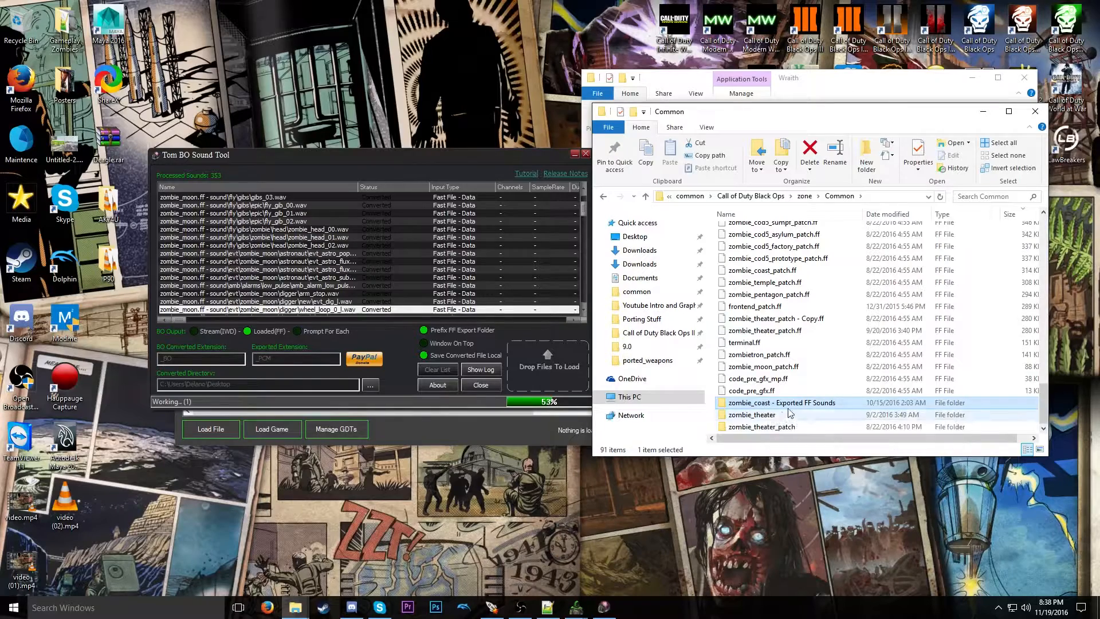
pyautogui.doubleClick(764, 402)
pyautogui.doubleClick(742, 231)
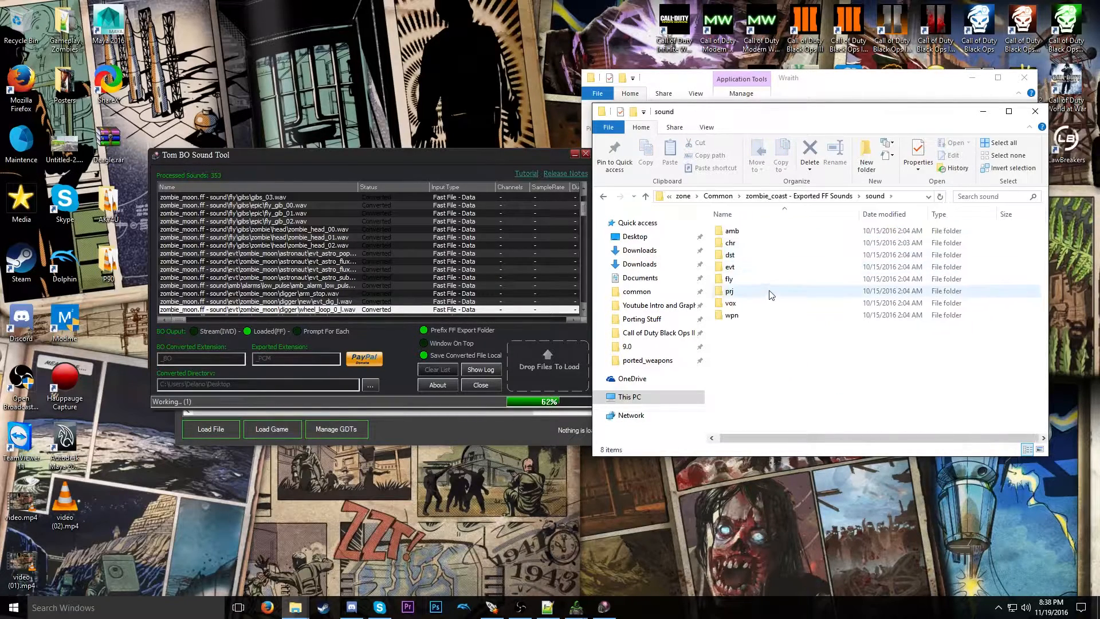
pyautogui.click(743, 316)
pyautogui.doubleClick(743, 316)
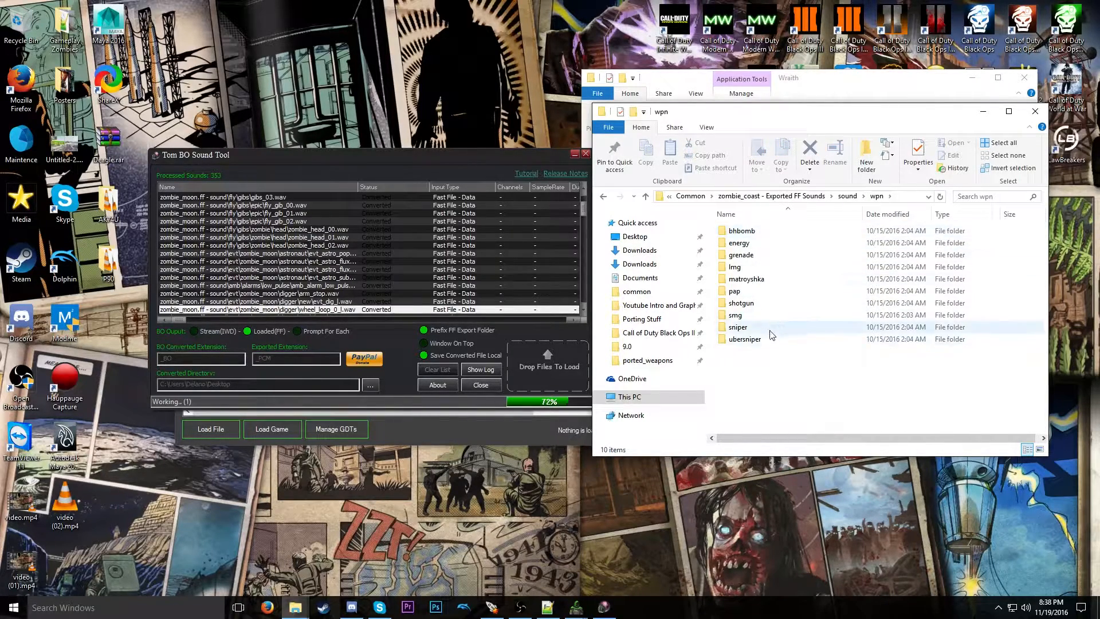
# - Browse the sniper weapon sounds down to the l96a1 reload folder to view its WAV files
pyautogui.hotkey('ctrl', 'a')
pyautogui.click(739, 327)
pyautogui.doubleClick(738, 327)
pyautogui.click(748, 244)
pyautogui.doubleClick(753, 234)
pyautogui.hotkey('alt', 'Left')
pyautogui.doubleClick(747, 243)
pyautogui.moveTo(784, 336); pyautogui.dragTo(768, 229)
pyautogui.click(759, 326)
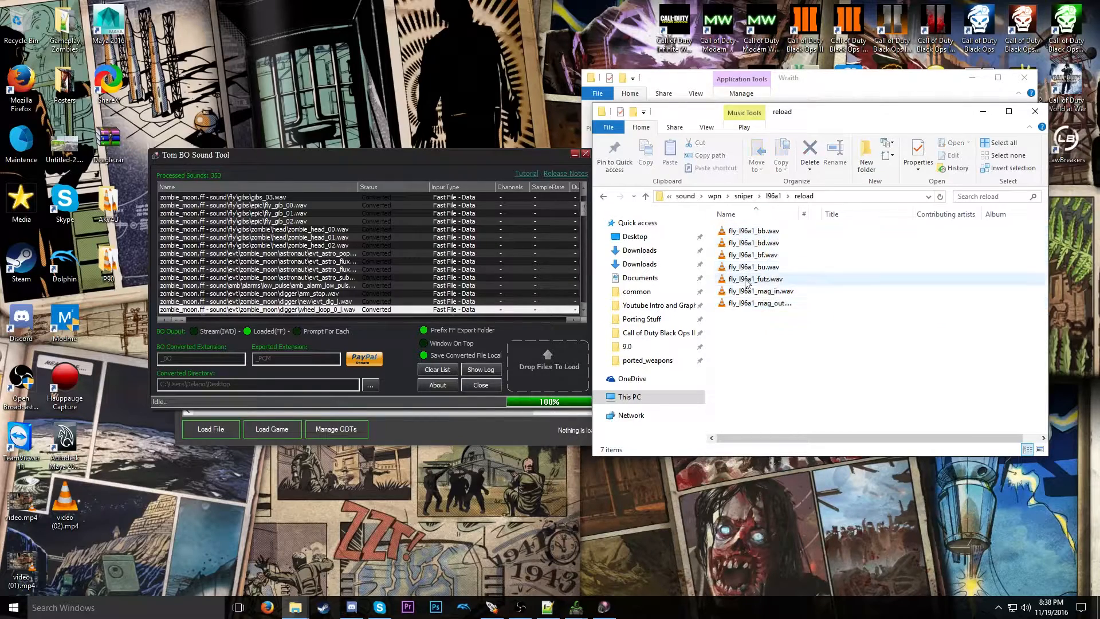
# - Open the plr\ringoff folder of the l96a1 to view its sound file
pyautogui.click(772, 199)
pyautogui.doubleClick(751, 237)
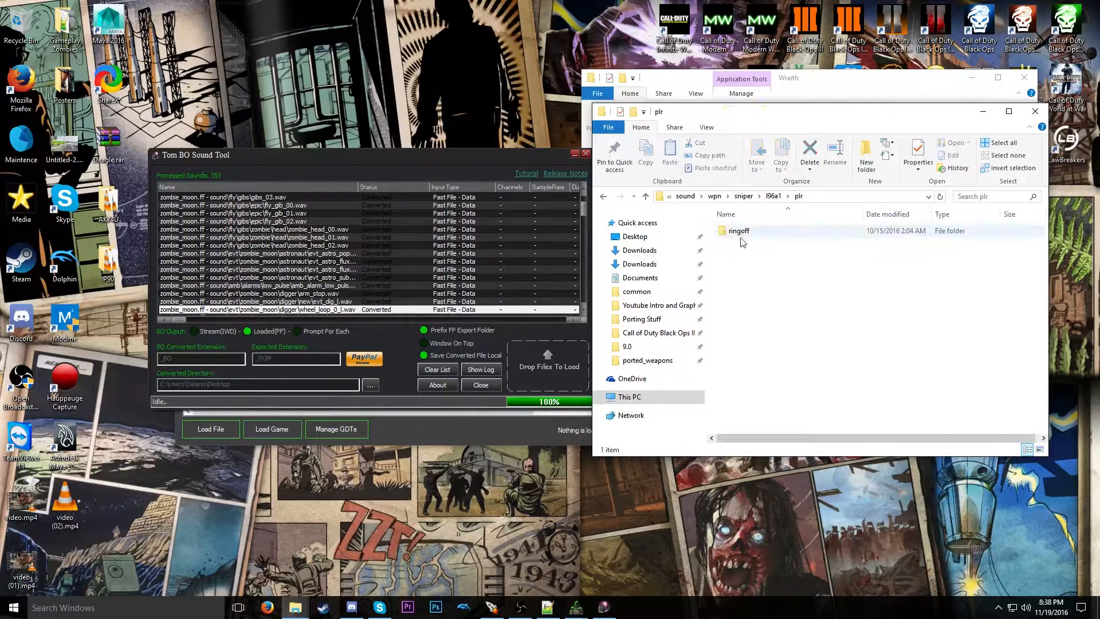
pyautogui.doubleClick(754, 234)
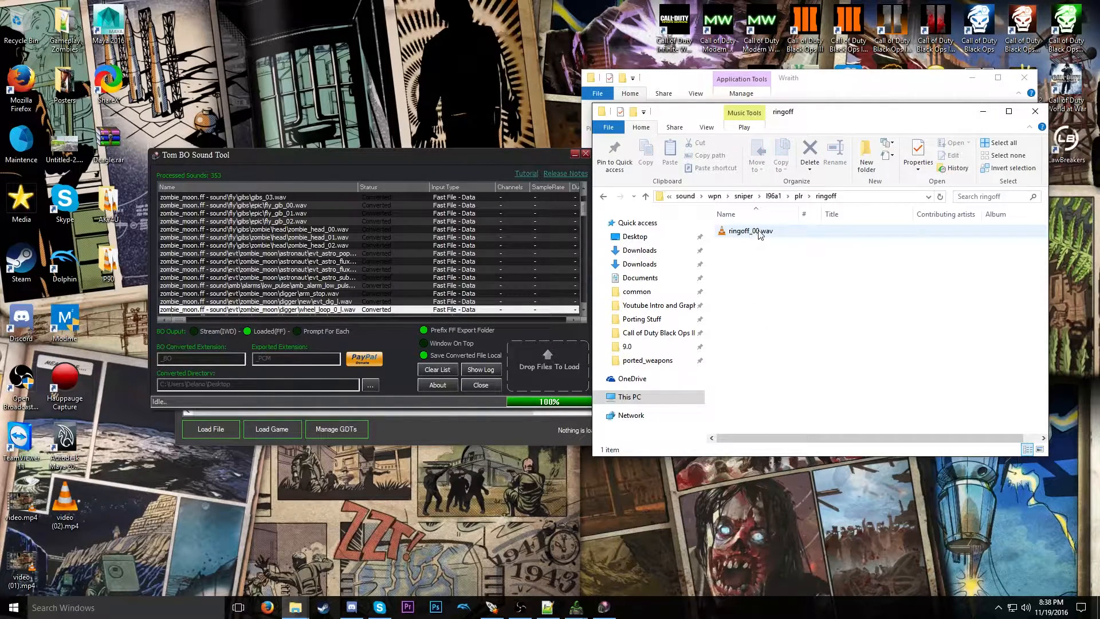
# - Return to the zone\Common folder, then close Tom BO Sound Tool and that folder window
pyautogui.click(685, 196)
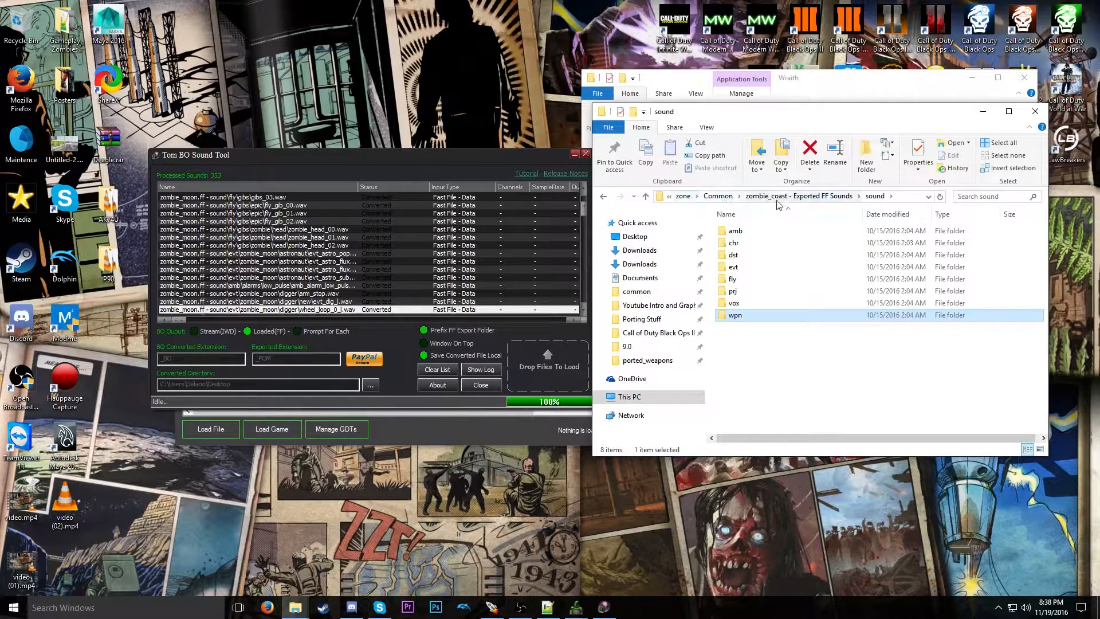
pyautogui.click(788, 198)
pyautogui.click(717, 196)
pyautogui.click(586, 155)
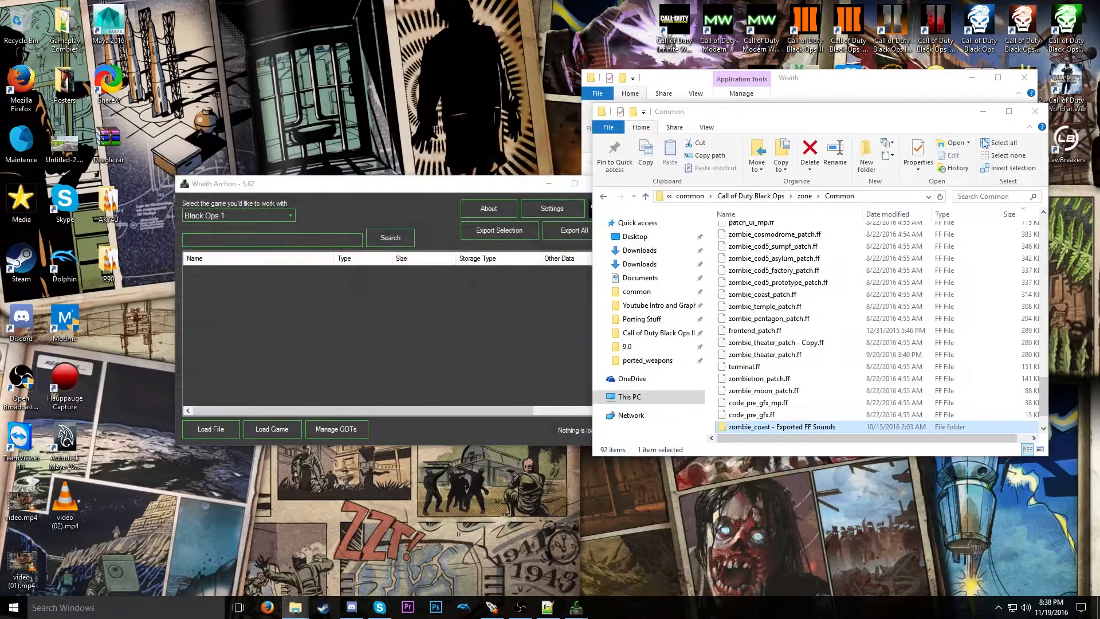
pyautogui.click(1035, 111)
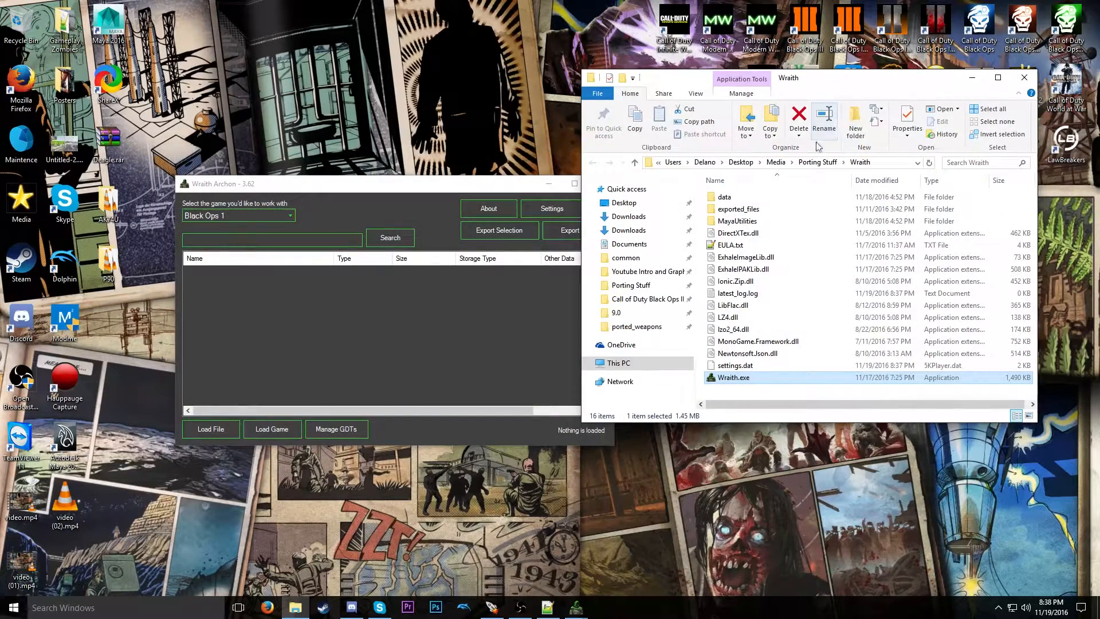
# - Check Wraith's list of supported games and open the Call of Duty - Infinite Warfare folder in steamapps common
pyautogui.click(647, 259)
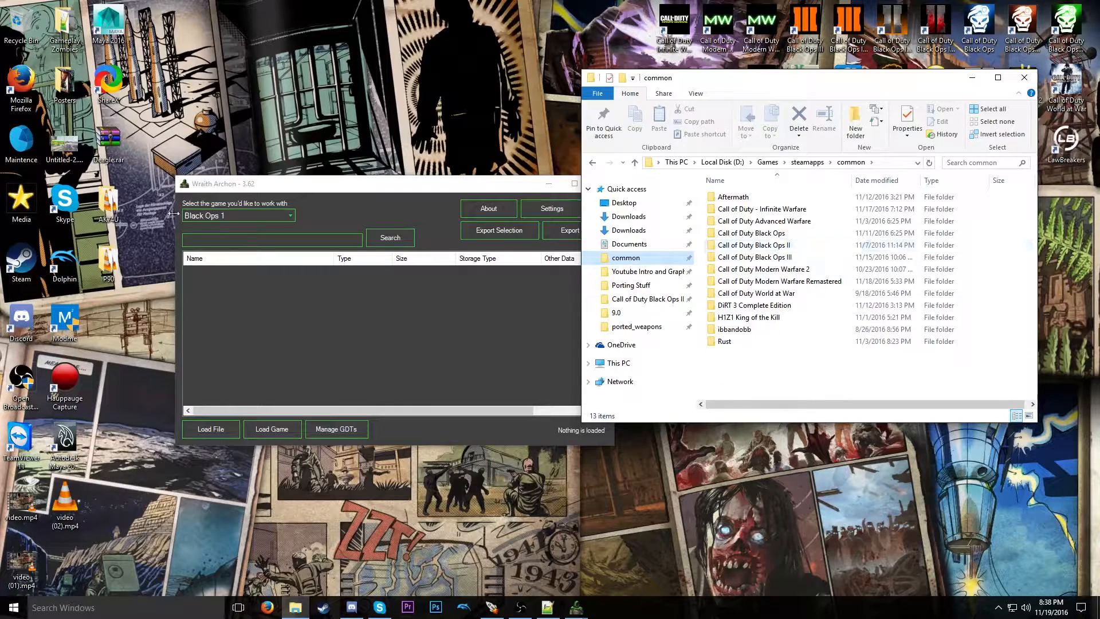
pyautogui.click(202, 216)
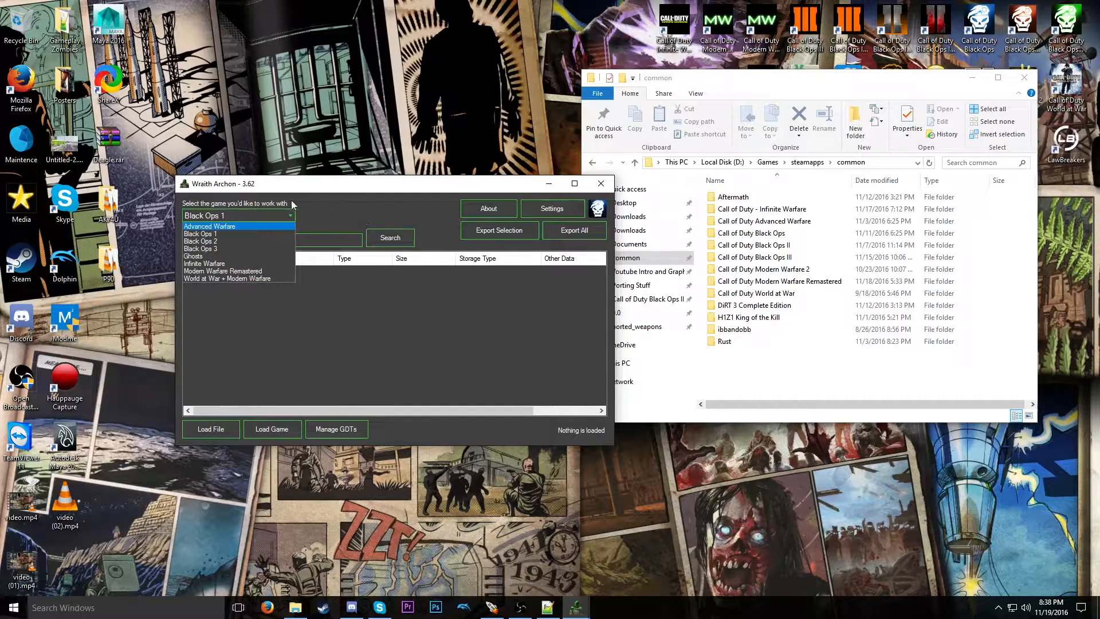
pyautogui.doubleClick(762, 209)
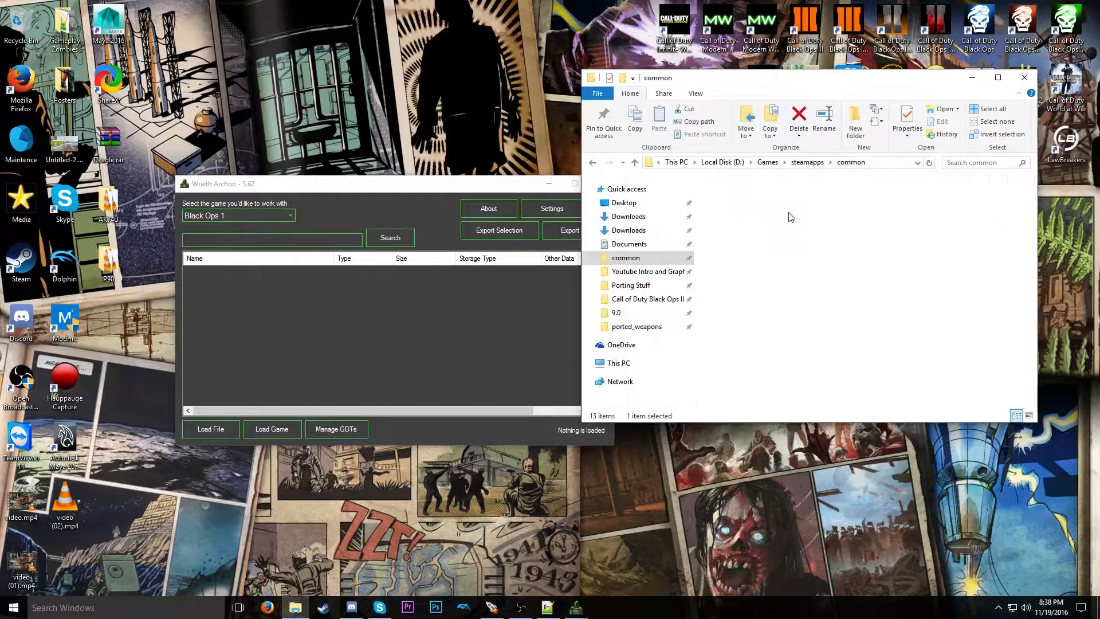
pyautogui.scroll(10, 769, 322)
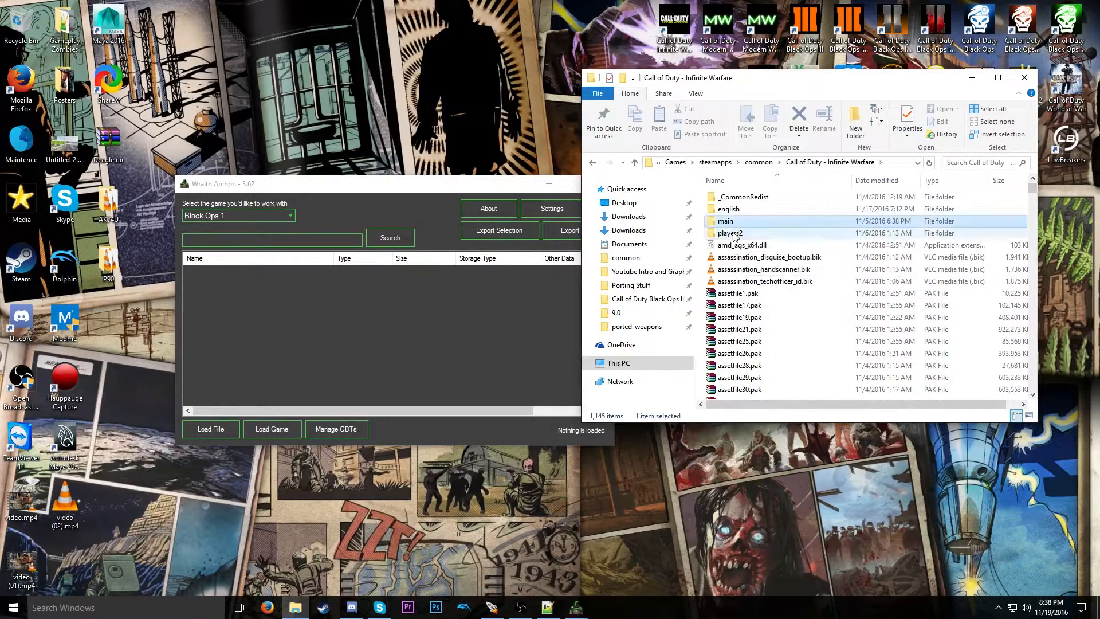
# - Check Infinite Warfare's main and english folders for sound banks, and select eng_code_post_gfx.sabs
pyautogui.doubleClick(720, 210)
pyautogui.click(599, 162)
pyautogui.doubleClick(729, 219)
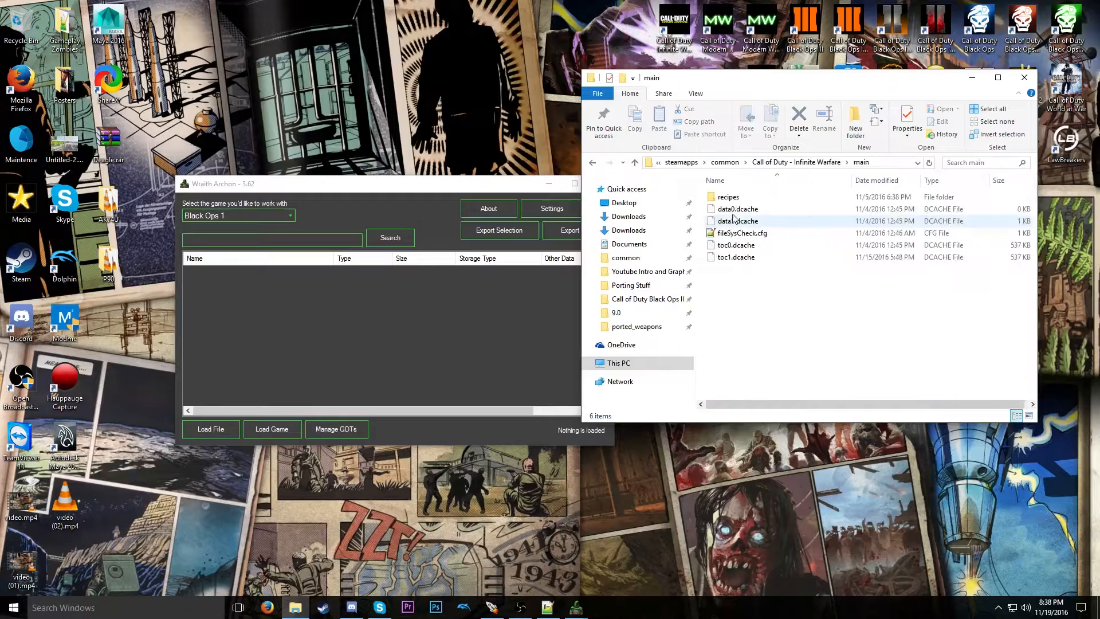
pyautogui.click(599, 163)
pyautogui.doubleClick(750, 211)
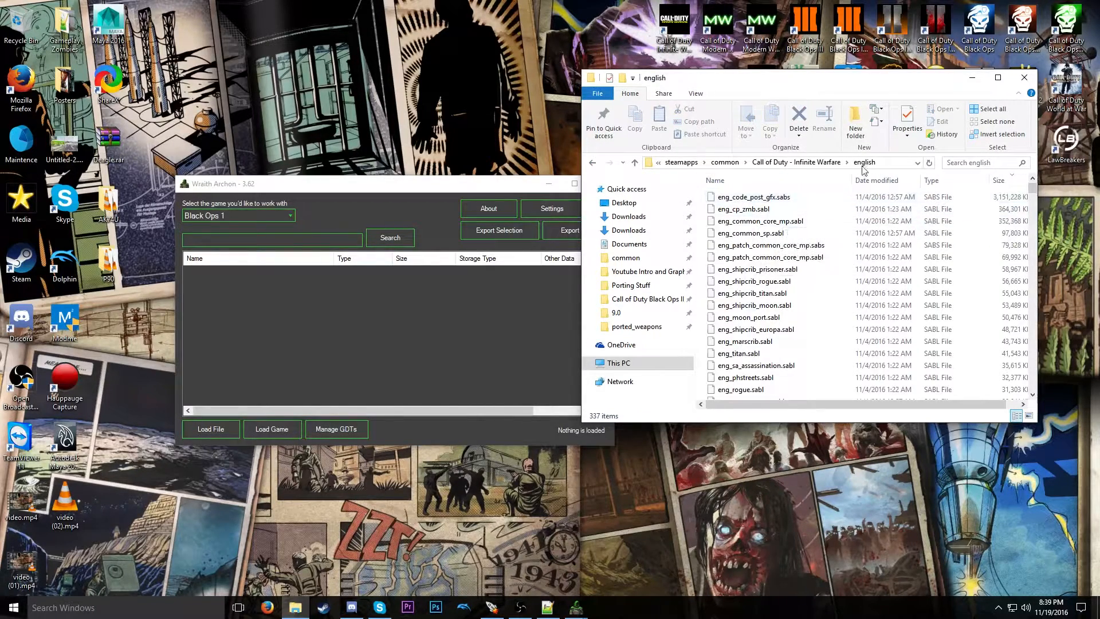
pyautogui.click(937, 199)
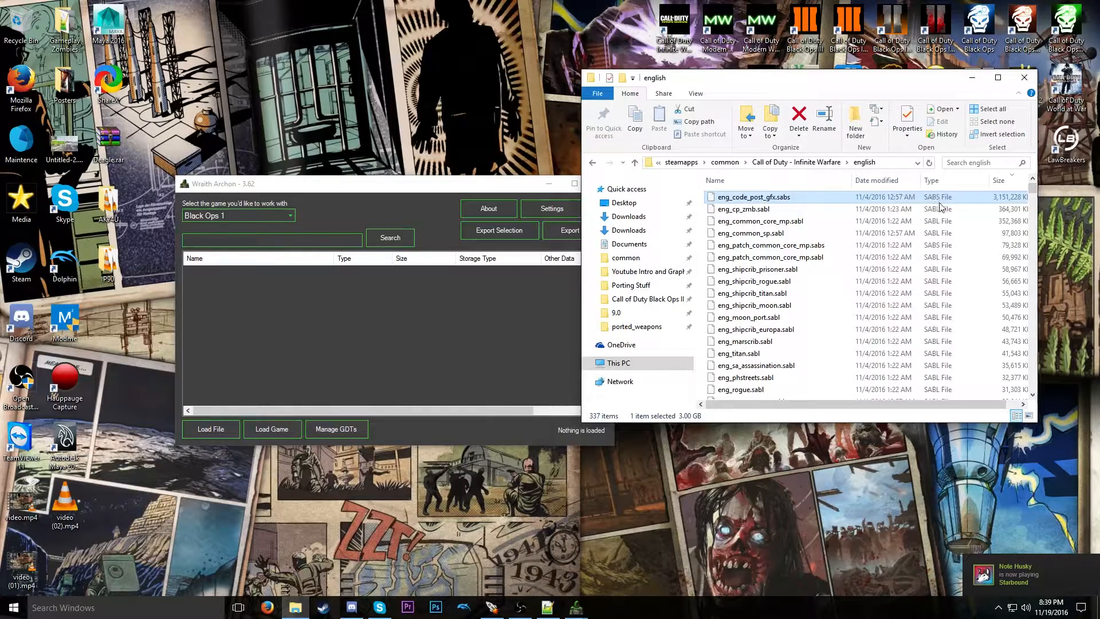
# - Go back to the steamapps common folder and open the sound folder of Call of Duty Black Ops II
pyautogui.click(756, 164)
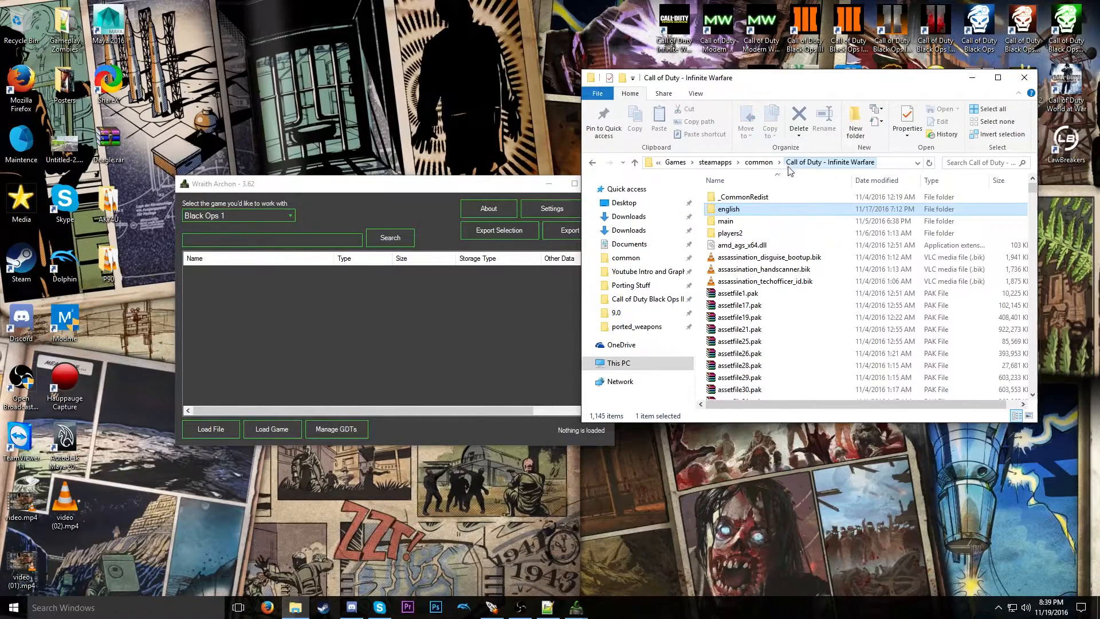
pyautogui.click(757, 163)
pyautogui.doubleClick(786, 247)
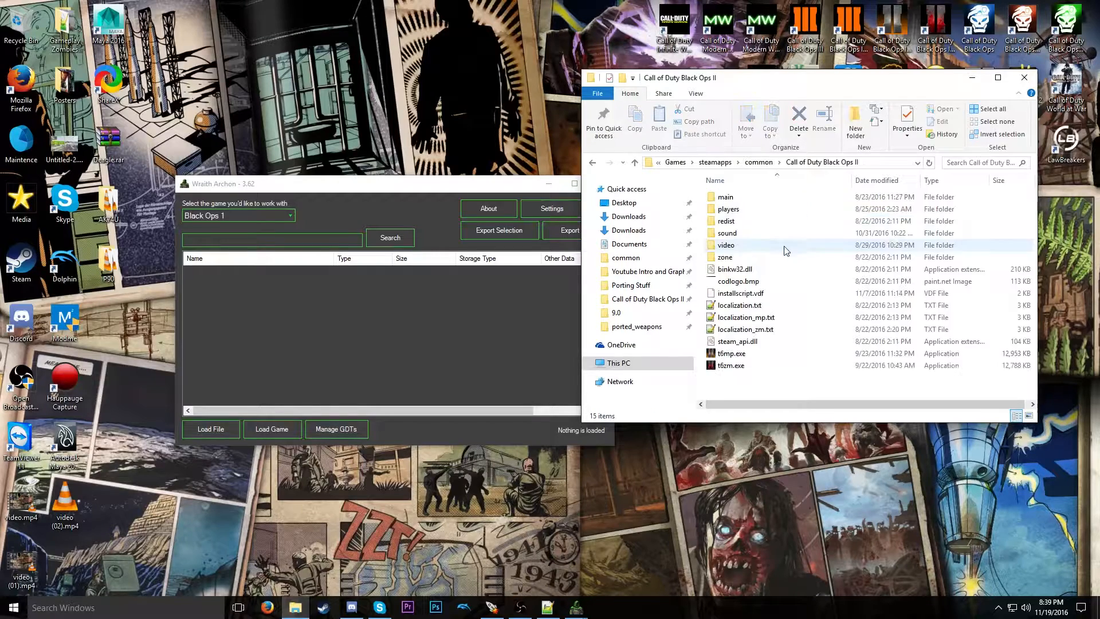
pyautogui.doubleClick(726, 233)
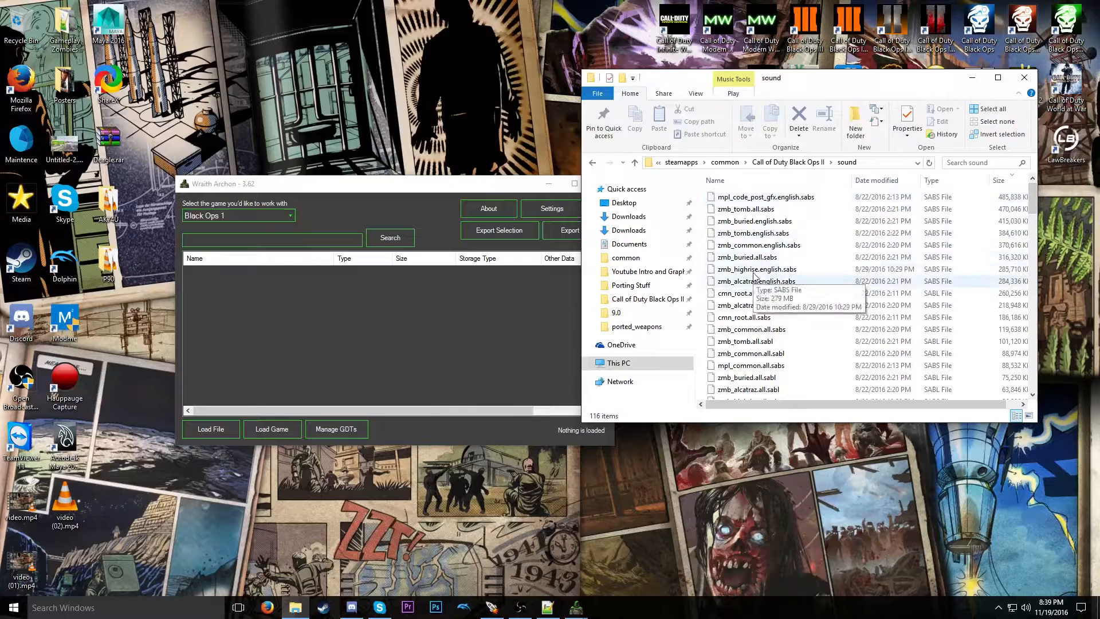
# - Set Wraith's game to Black Ops 2 and load cmn_root.all.sabl into it
pyautogui.click(719, 295)
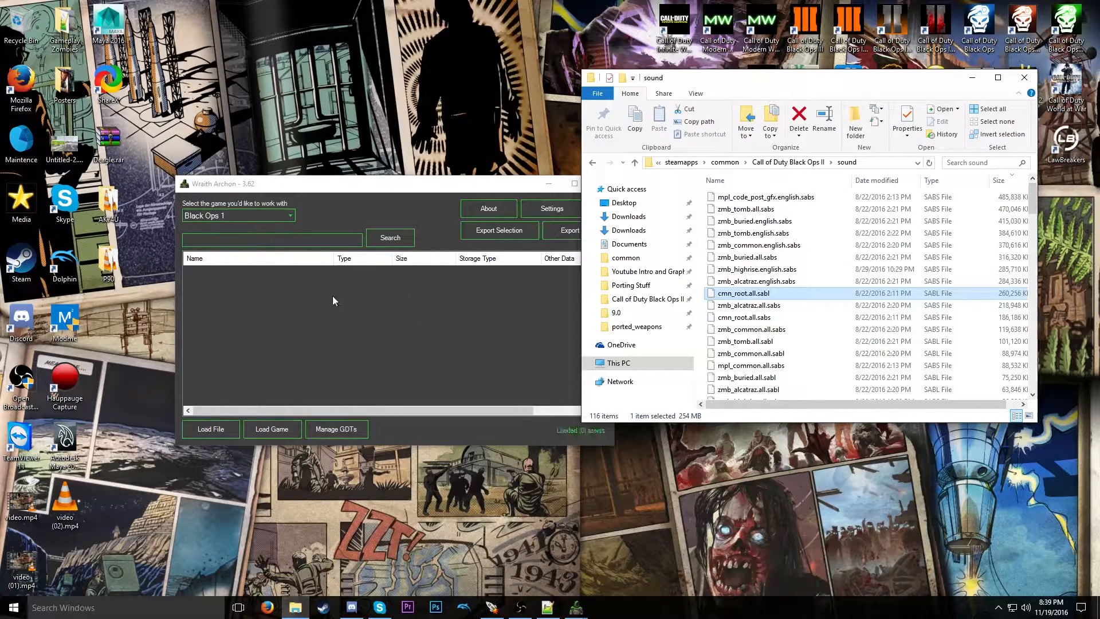
pyautogui.click(259, 216)
pyautogui.click(240, 231)
pyautogui.moveTo(787, 300); pyautogui.dragTo(384, 290)
pyautogui.scroll(-9, 302, 311)
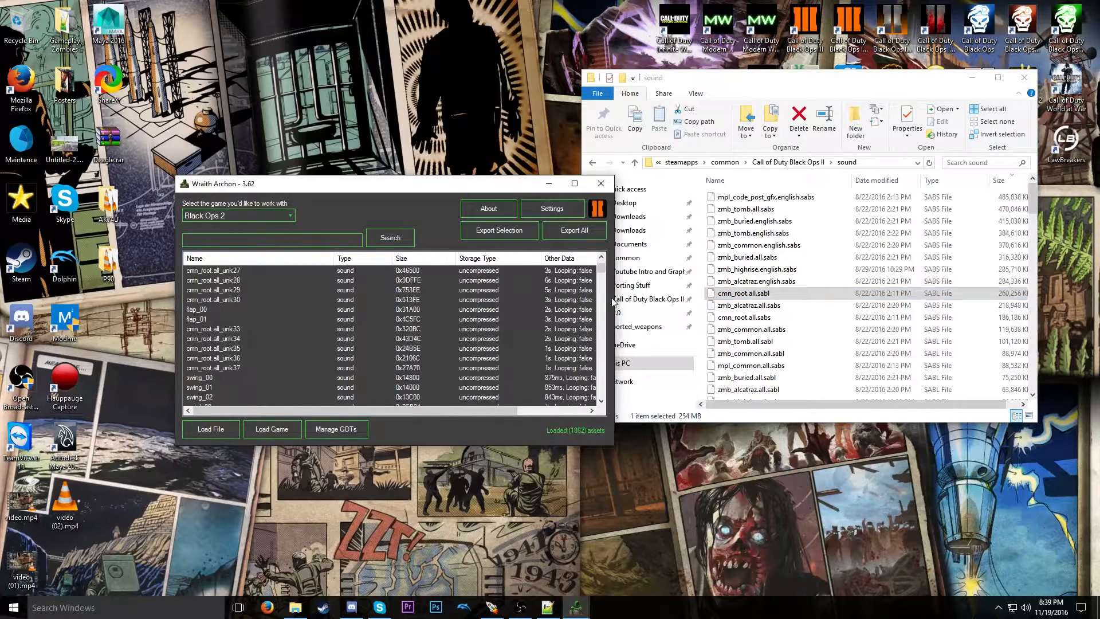
# - Search the loaded sounds for "fly" and select the fly_galil_mag_in sound
pyautogui.write('ly')
pyautogui.press('Return')
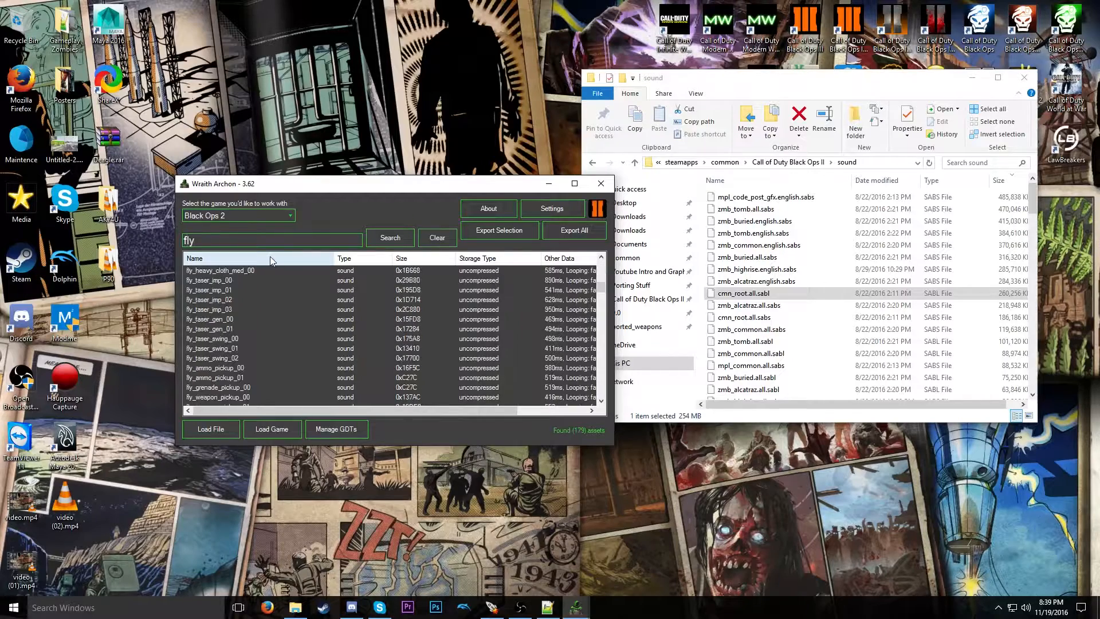
pyautogui.scroll(-1, 225, 353)
pyautogui.click(223, 339)
pyautogui.click(224, 330)
pyautogui.click(230, 340)
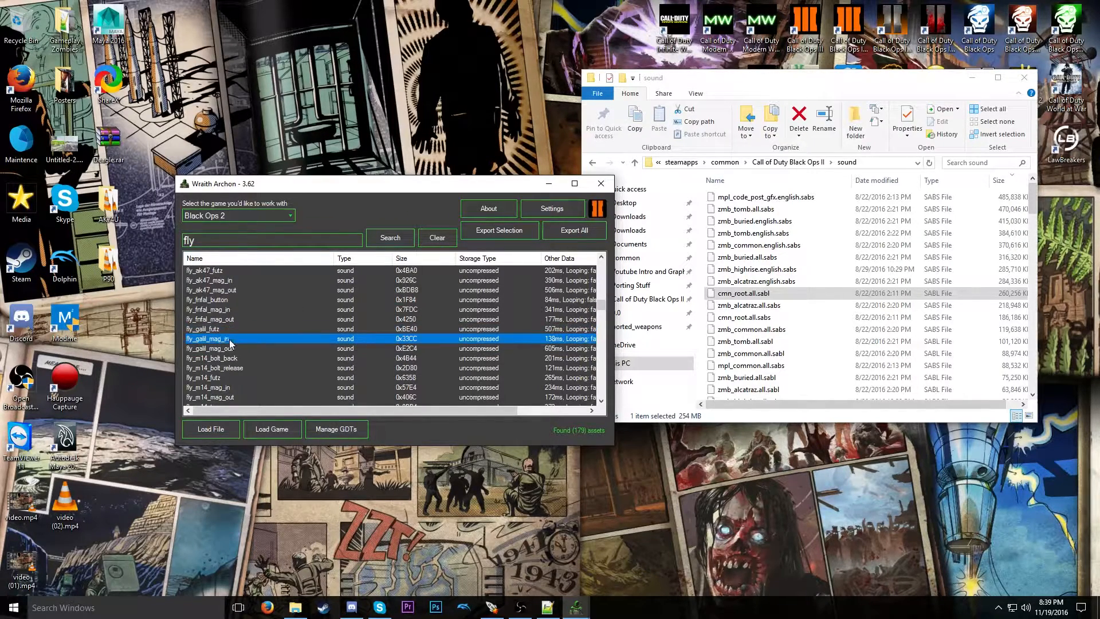
# - Browse the "fly" sounds from the Galil and M14 entries through the M16 entries and the rest of the results
pyautogui.click(228, 349)
pyautogui.click(225, 359)
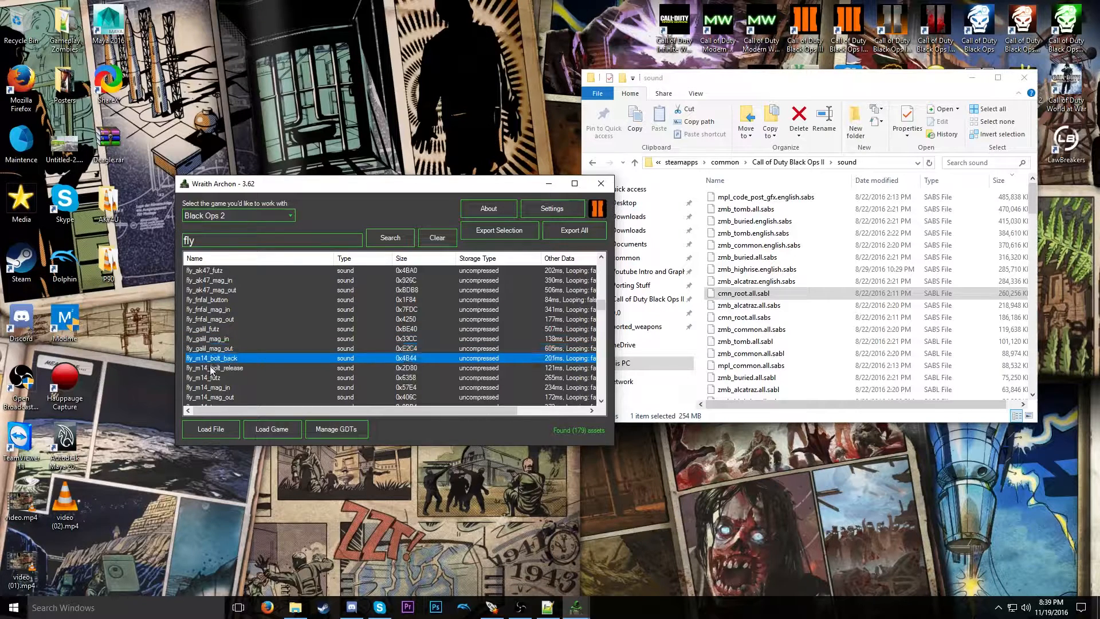
pyautogui.click(223, 368)
pyautogui.scroll(-2, 245, 379)
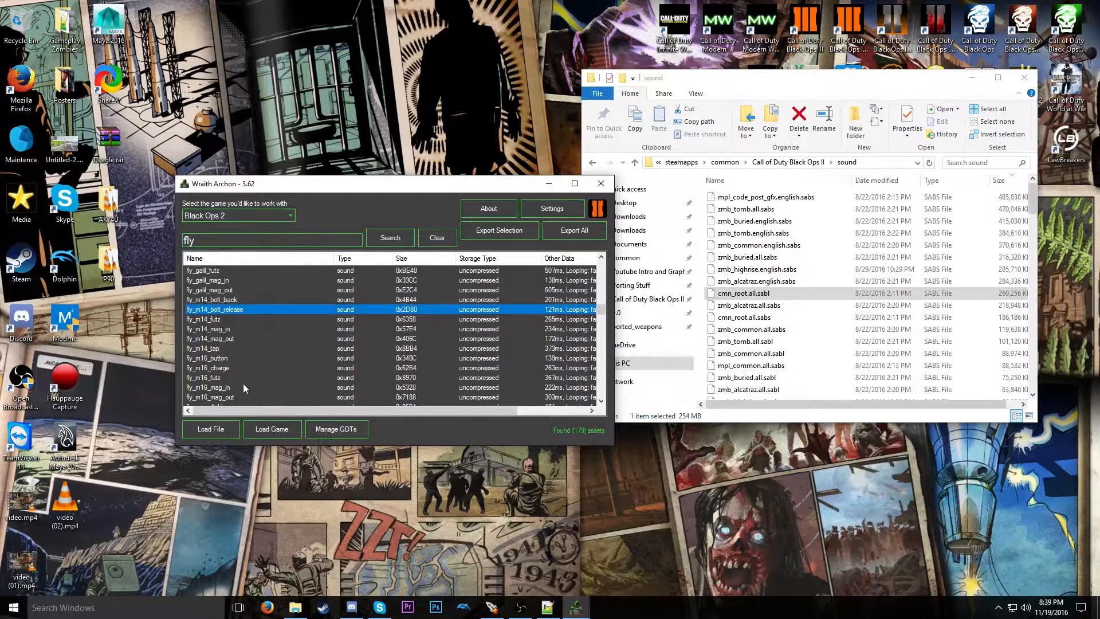
pyautogui.click(228, 323)
pyautogui.click(229, 348)
pyautogui.click(226, 358)
pyautogui.click(230, 368)
pyautogui.click(235, 378)
pyautogui.scroll(-3, 239, 386)
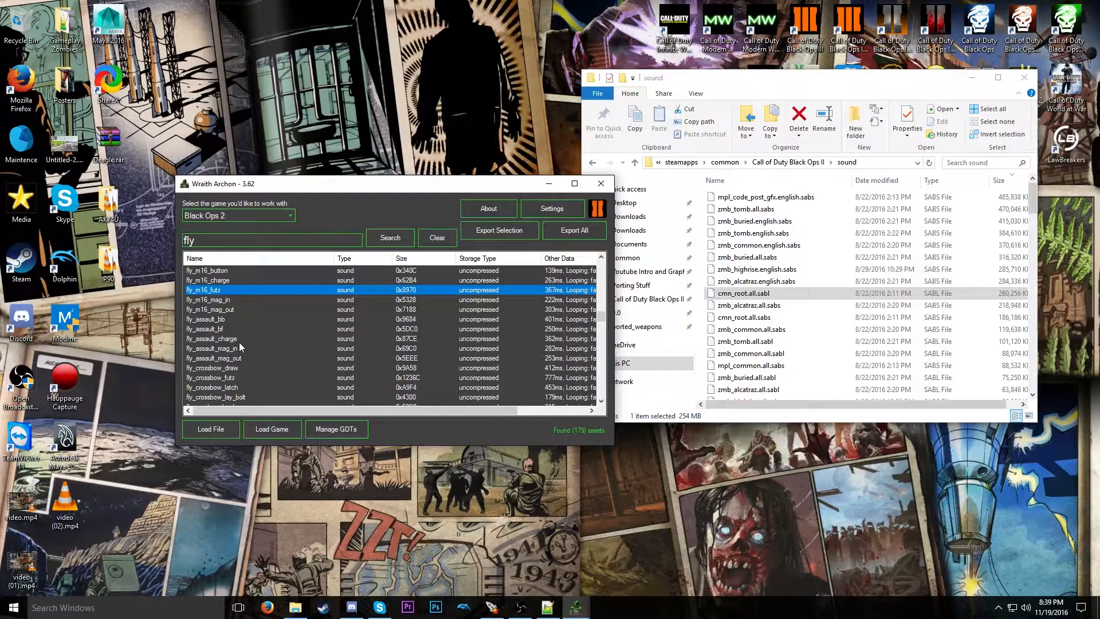
pyautogui.scroll(-6, 241, 344)
pyautogui.scroll(-5, 247, 311)
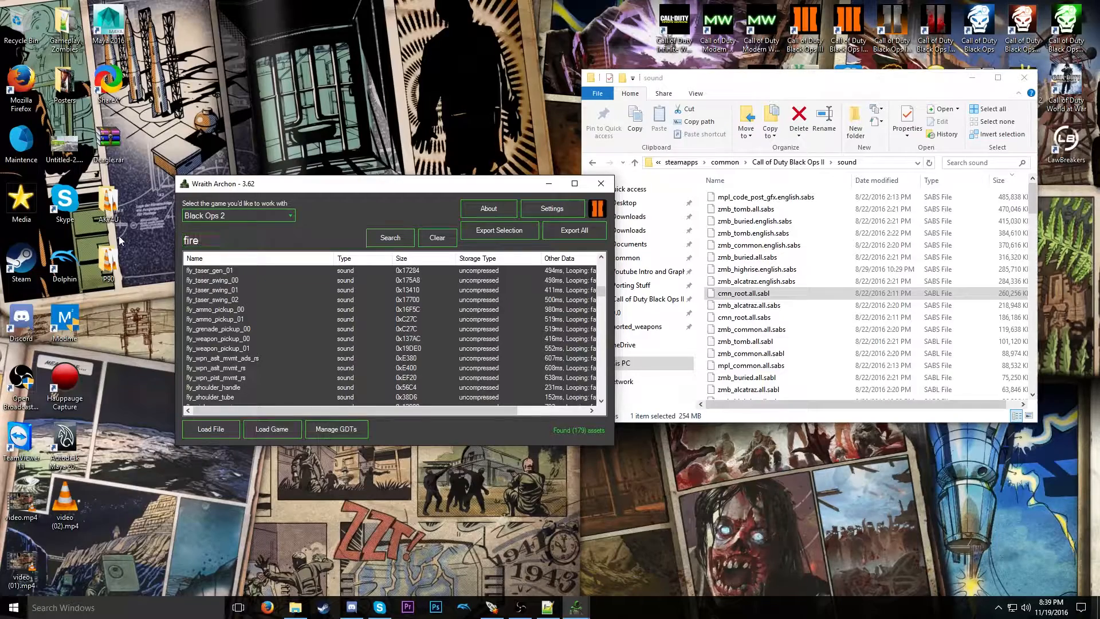
# - Search the loaded sounds for "fire" and select the wpn_rpg_fire_lfe sound
pyautogui.press('Return')
pyautogui.scroll(-6, 246, 331)
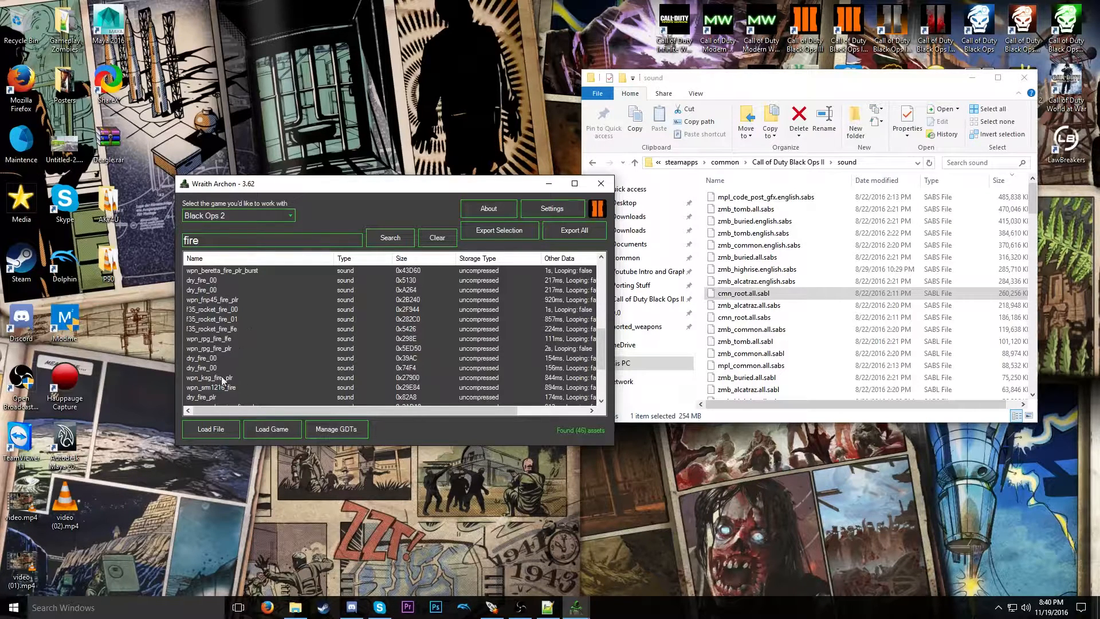
pyautogui.scroll(-1, 229, 379)
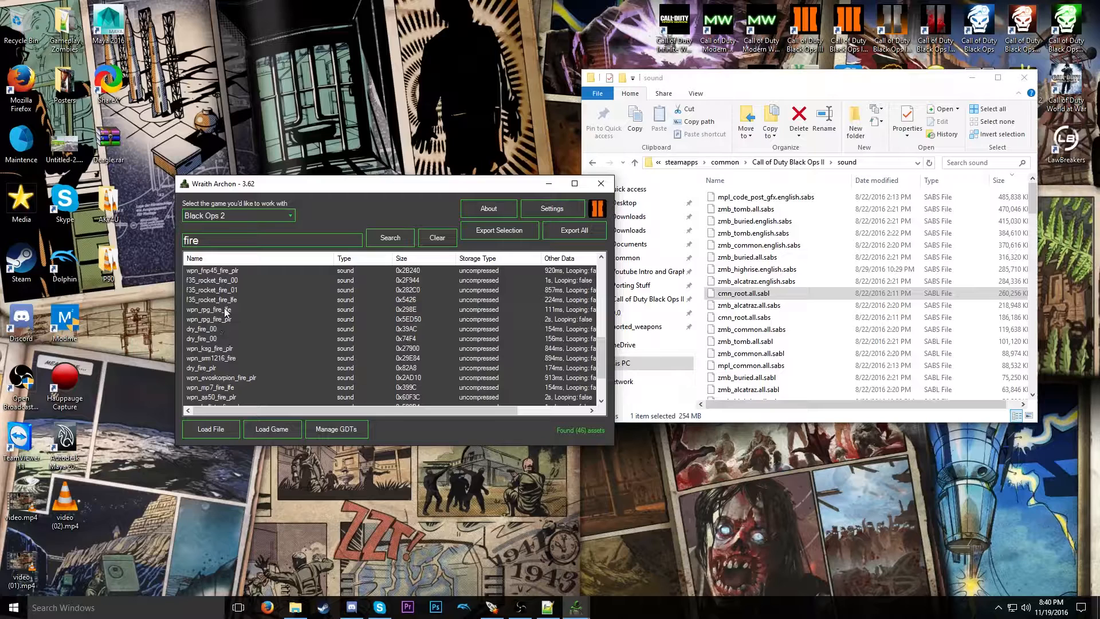
pyautogui.click(227, 310)
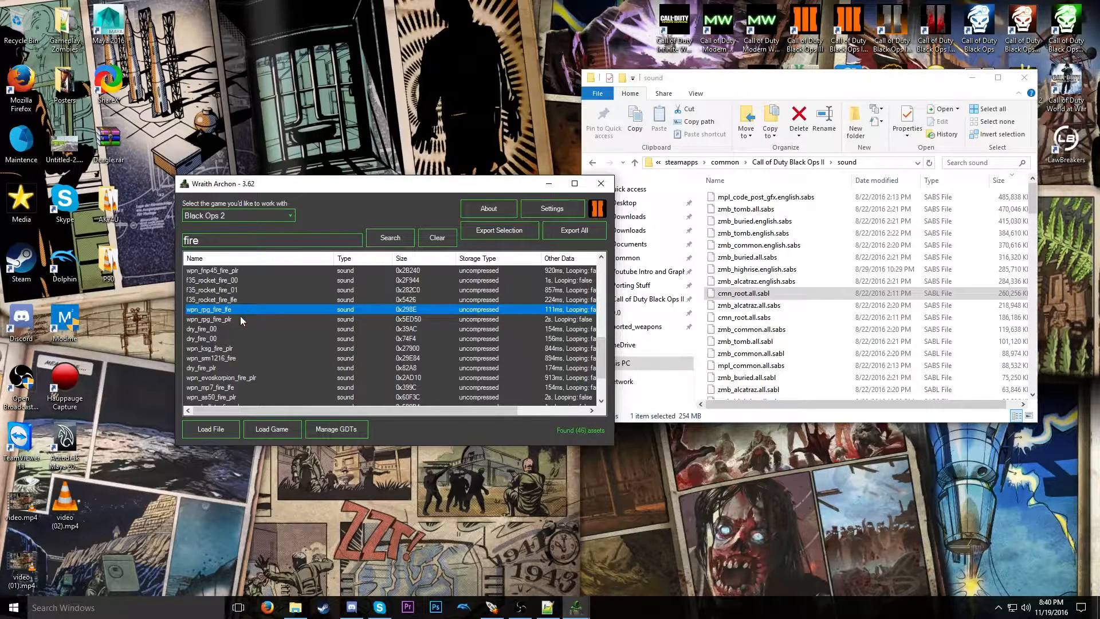
# - Close Wraith Archon and the Maniq folder window, and bring up the AK74U sound folder
pyautogui.moveTo(420, 185)
pyautogui.mouseDown()
pyautogui.moveTo(424, 170)
pyautogui.moveTo(413, 165)
pyautogui.mouseUp()
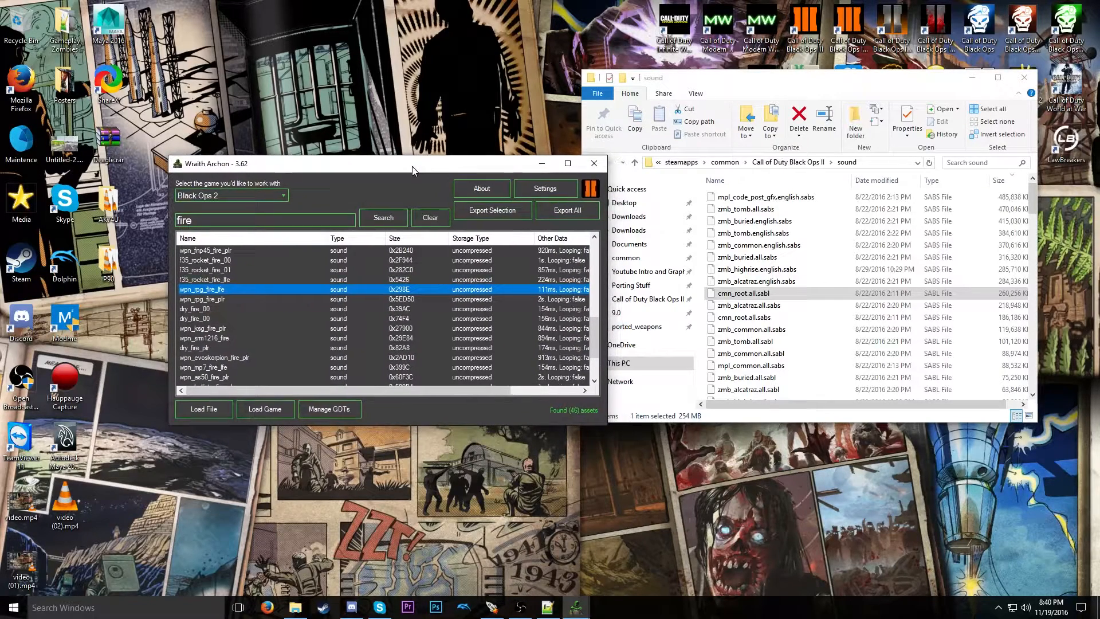
pyautogui.click(592, 164)
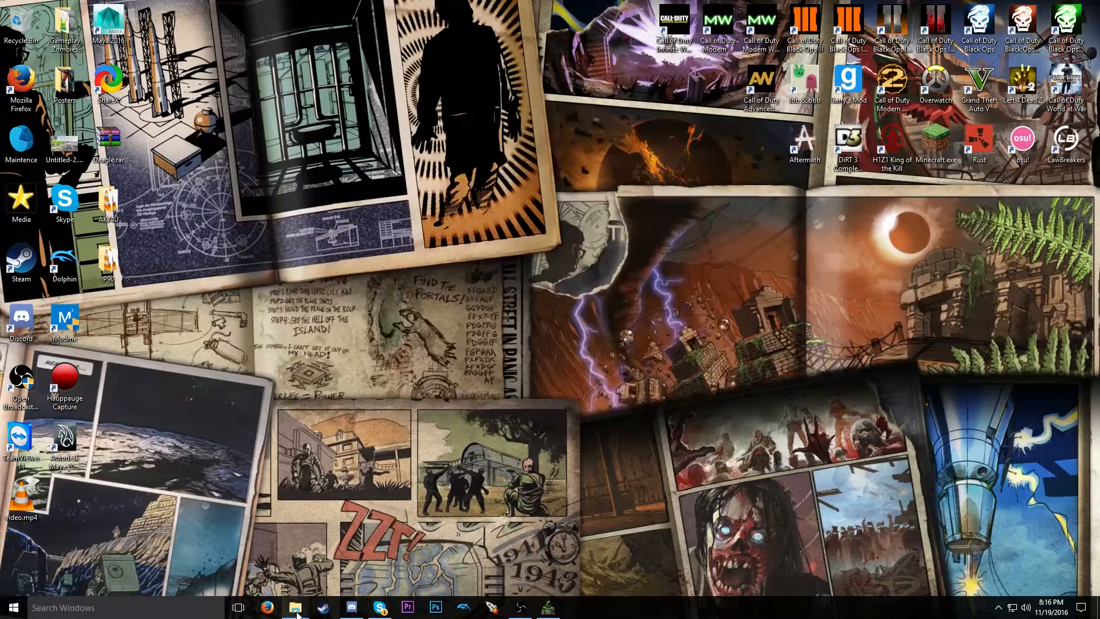
pyautogui.moveTo(296, 614)
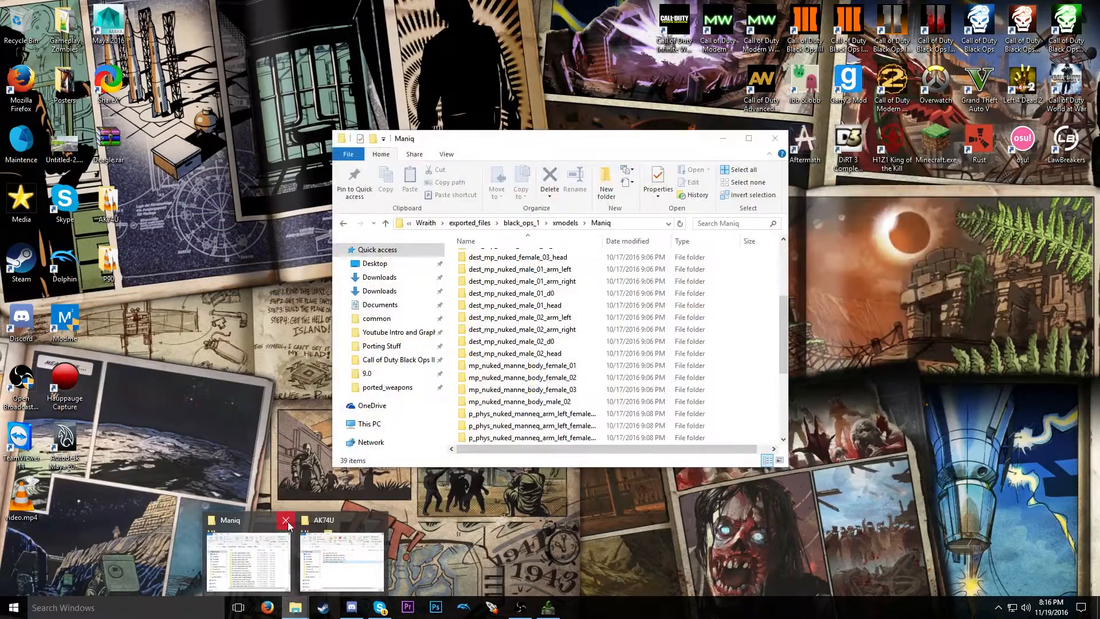
pyautogui.click(288, 522)
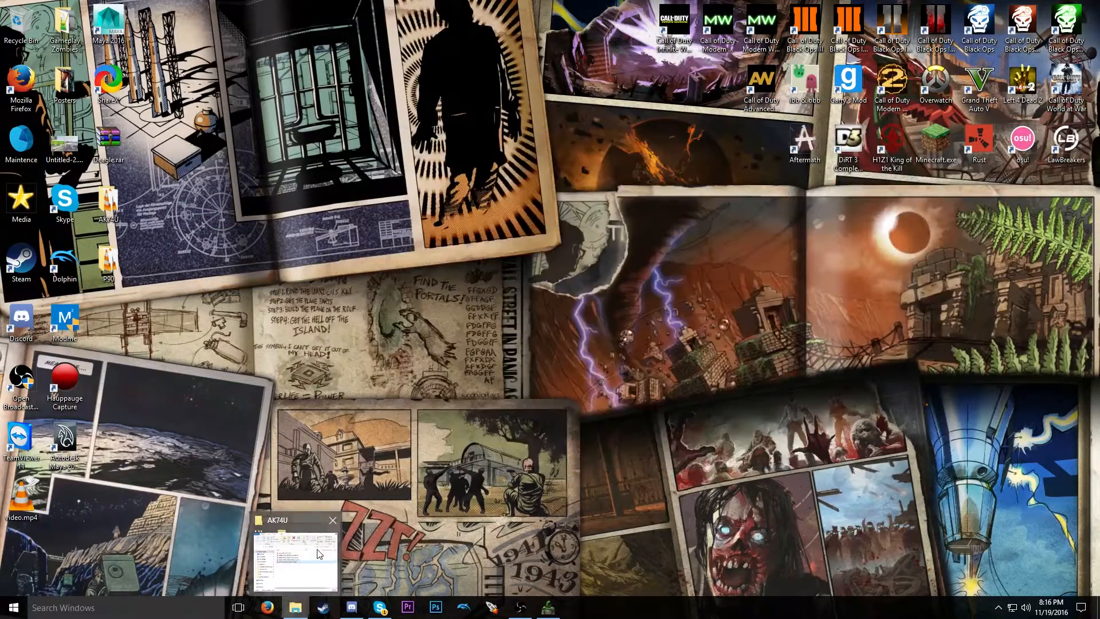
pyautogui.click(319, 553)
pyautogui.moveTo(687, 143); pyautogui.dragTo(613, 95)
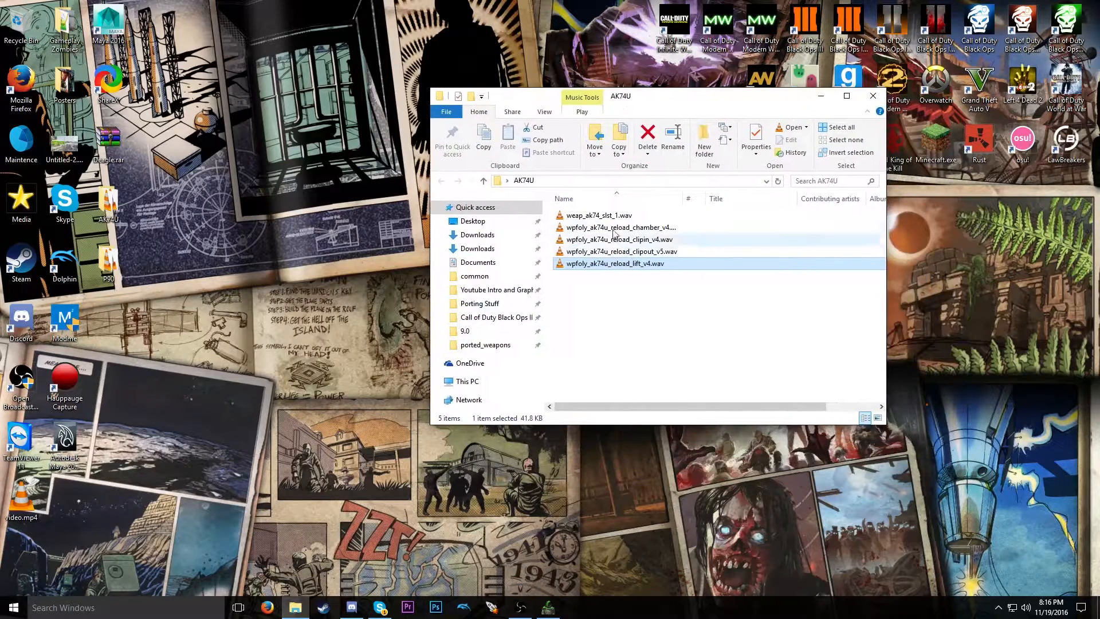
# - Rename weap_ak74_slst_1.wav as ak74u_fire.wav
pyautogui.click(599, 215)
pyautogui.click(619, 215)
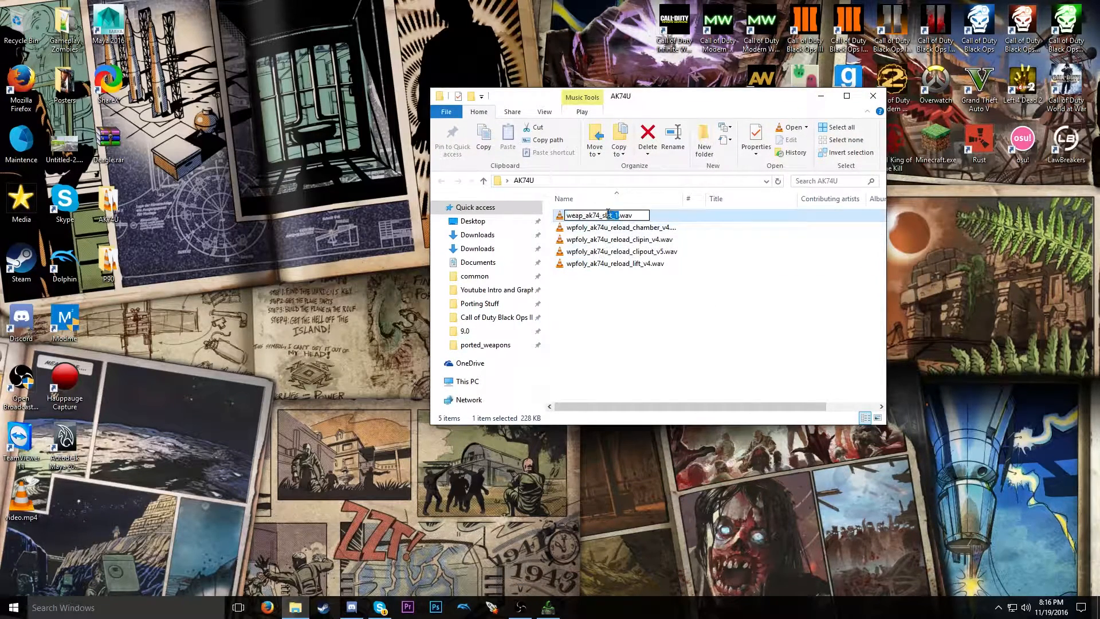
pyautogui.write('fire')
pyautogui.press('Return')
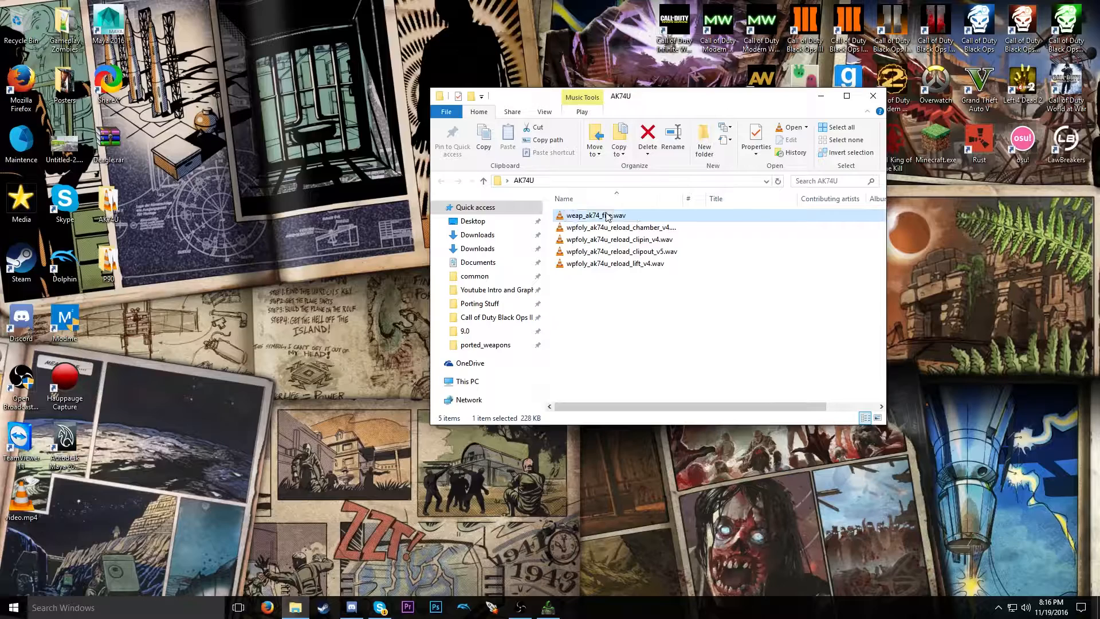
pyautogui.click(597, 217)
pyautogui.click(599, 215)
pyautogui.write('u')
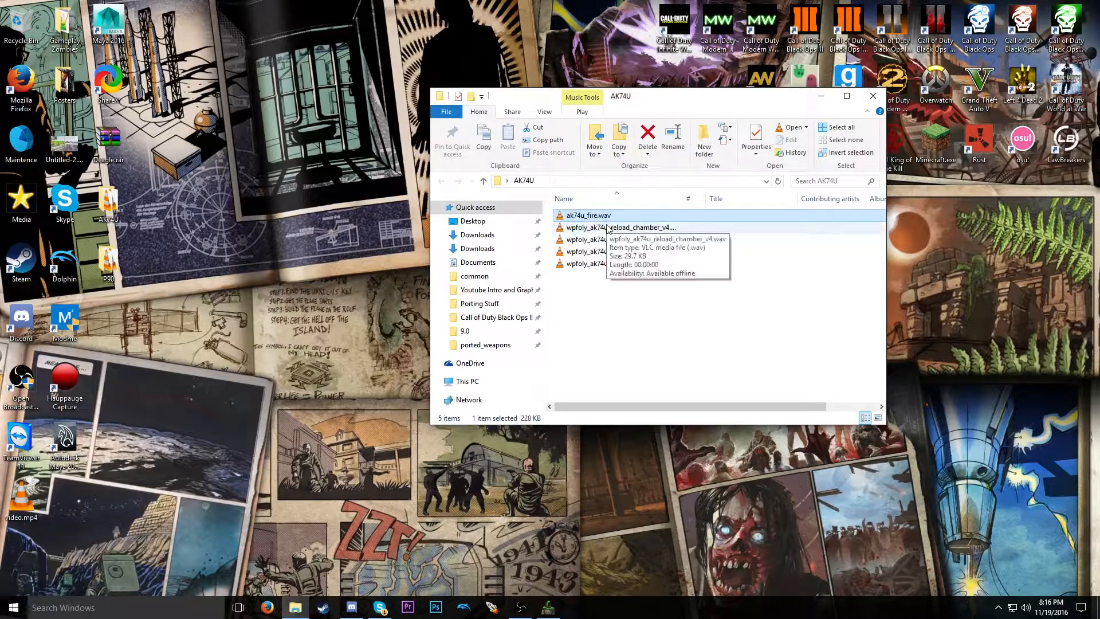
# - Rename the wpfoly_ak74u_reload_chamber_v4 sound as ak74u_reload_chamber.wav
pyautogui.click(643, 229)
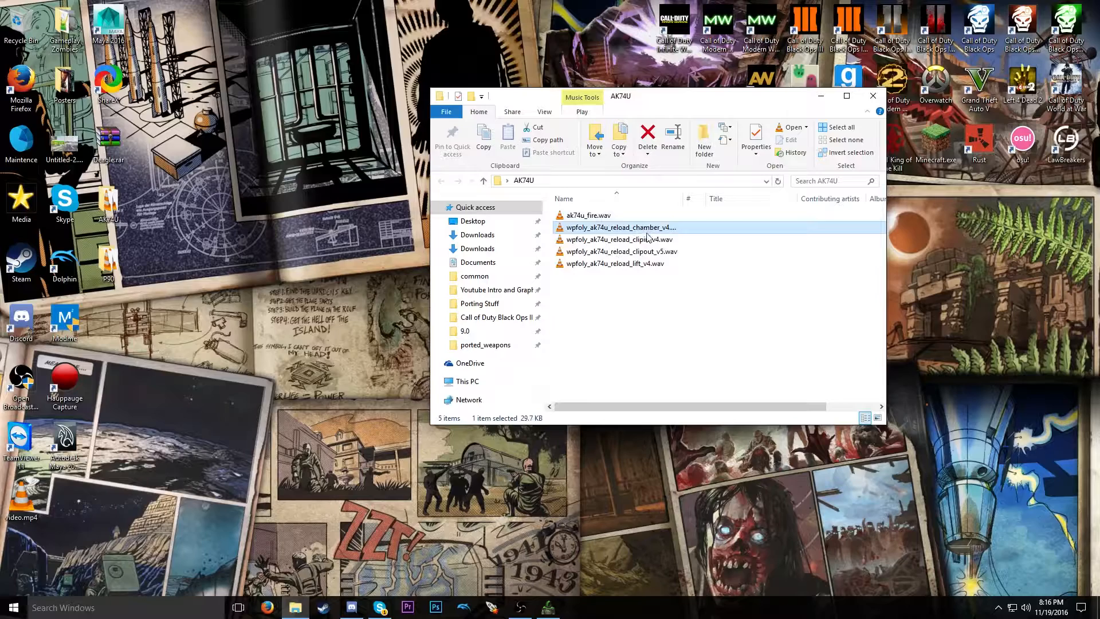
pyautogui.click(664, 228)
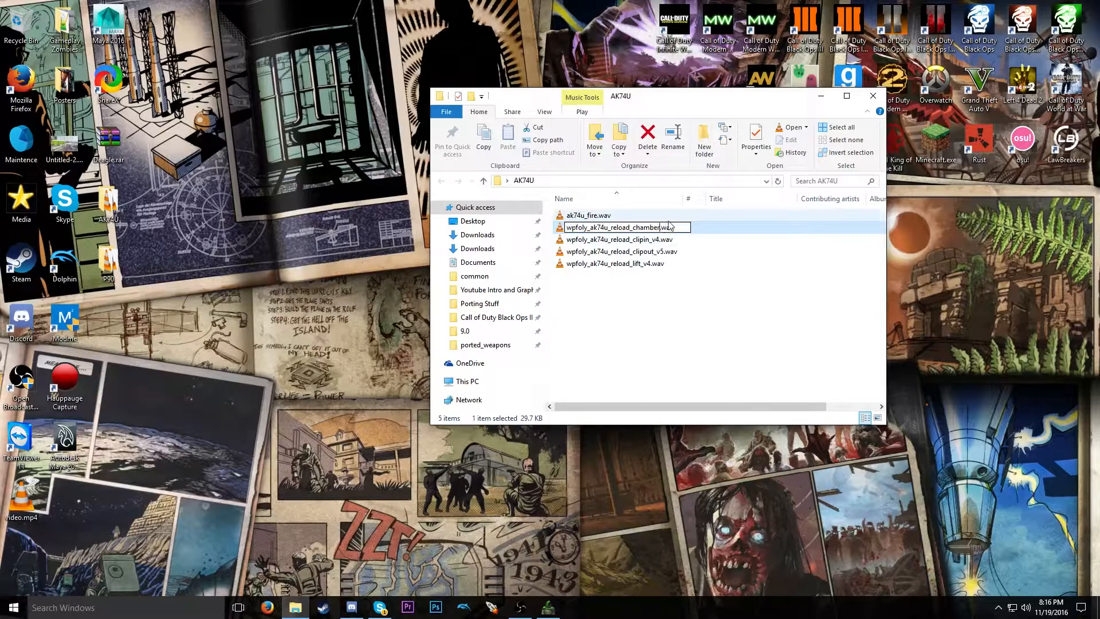
pyautogui.press('BackSpace')
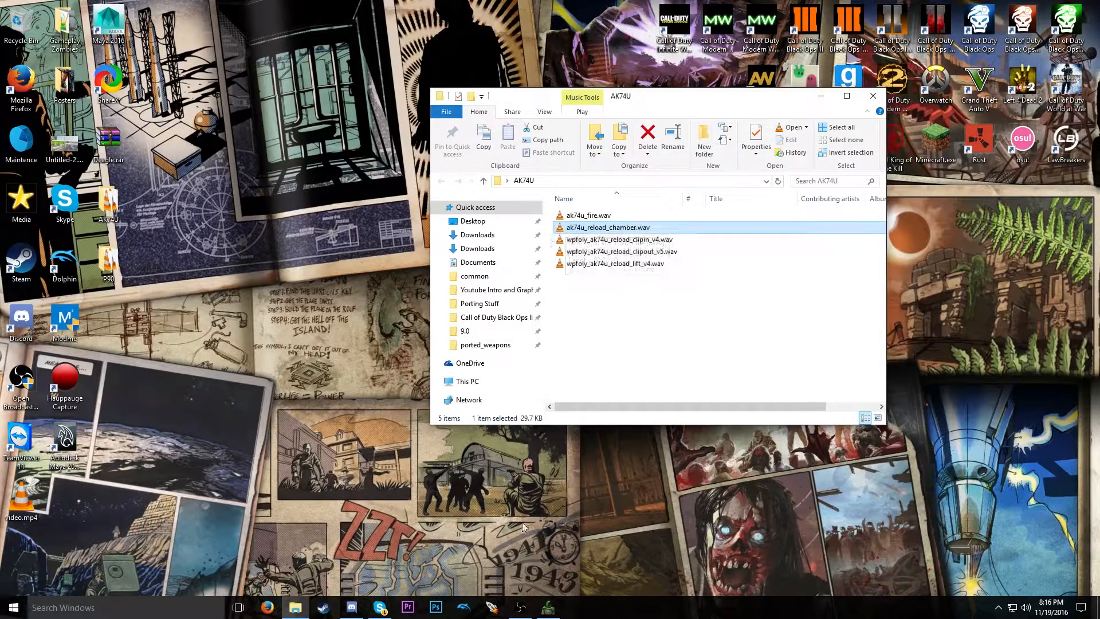
# - Close the remaining background program, play wpfoly_ak74u_reload_lift_v4.wav in VLC media player and close the player
pyautogui.rightClick(548, 607)
pyautogui.click(553, 582)
pyautogui.press('Return')
pyautogui.click(637, 266)
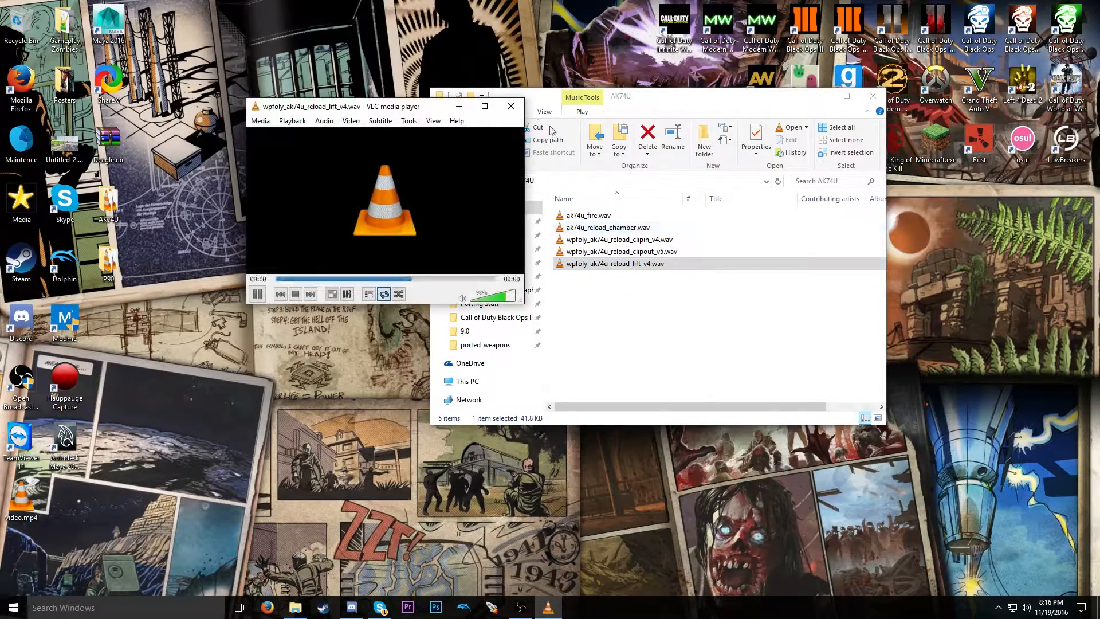
pyautogui.click(511, 106)
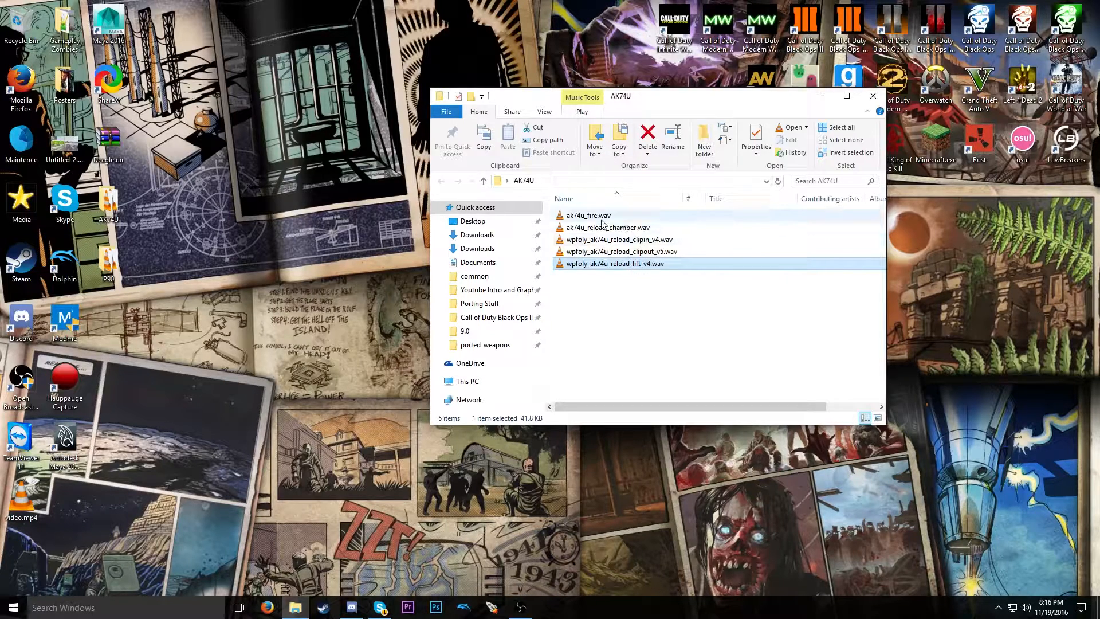
# - Rename wpfoly_ak74u_reload_clipin_v4.wav as ak74u_reload_mag_out.wav
pyautogui.click(627, 229)
pyautogui.click(630, 241)
pyautogui.click(614, 231)
pyautogui.click(628, 241)
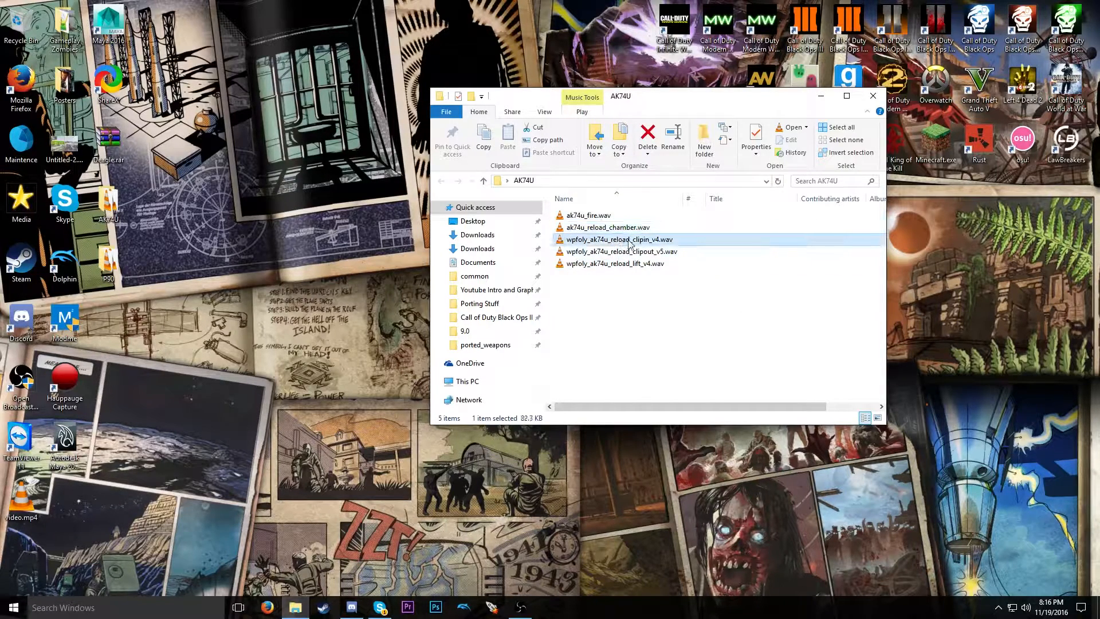
pyautogui.click(647, 240)
pyautogui.click(655, 240)
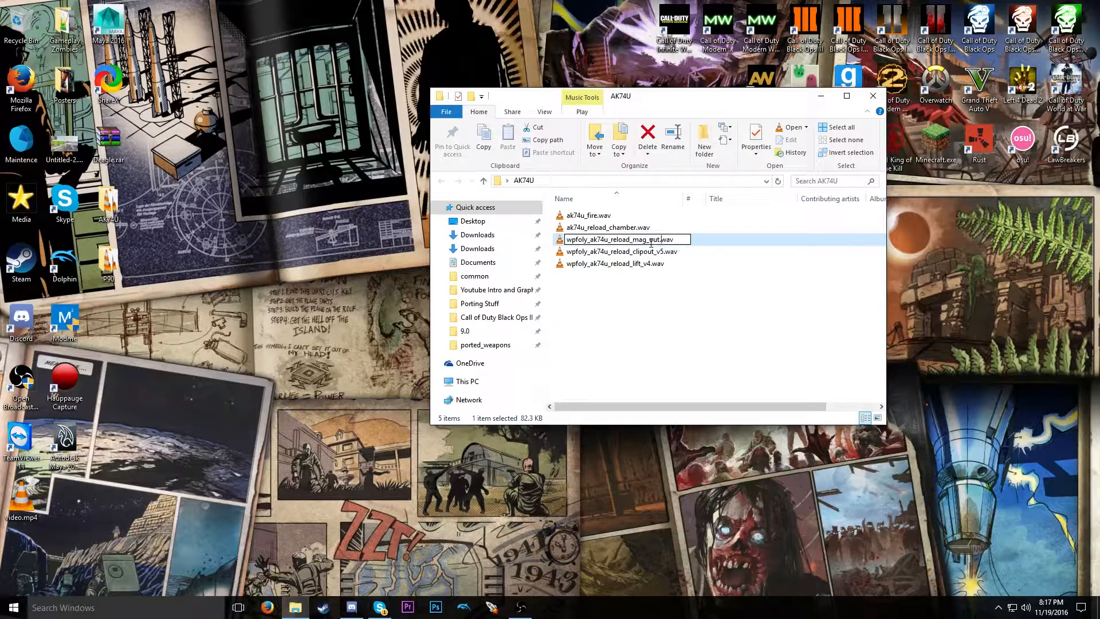
pyautogui.moveTo(591, 239); pyautogui.dragTo(520, 239)
pyautogui.press('BackSpace')
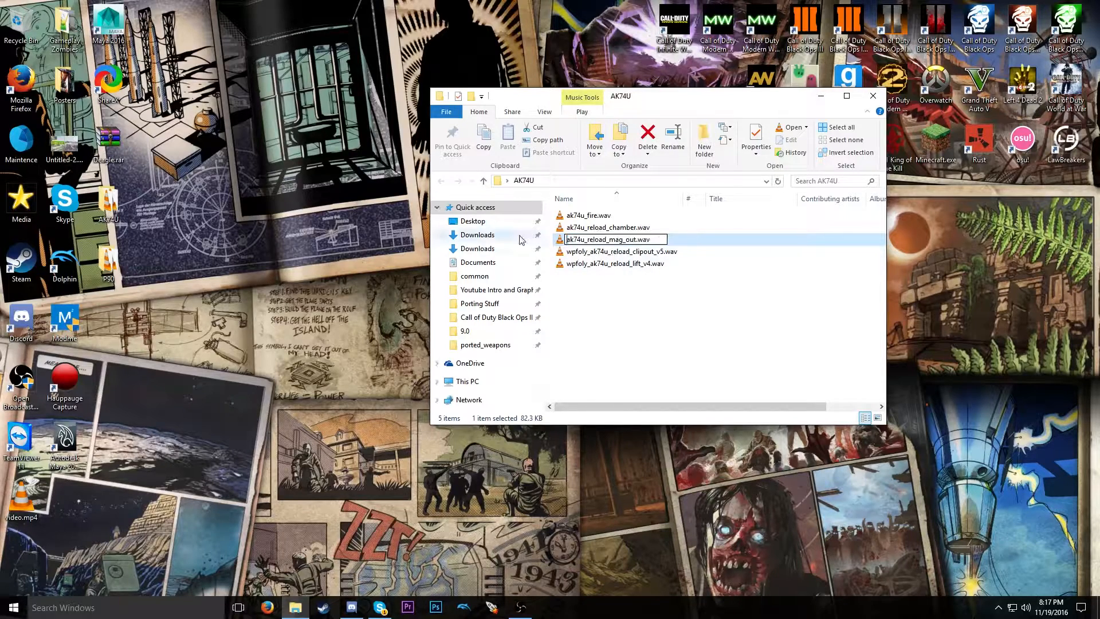
# - Rename wpfoly_ak74u_reload_clipout_v5.wav as ak74u_reload_mag_in.wav
pyautogui.click(658, 254)
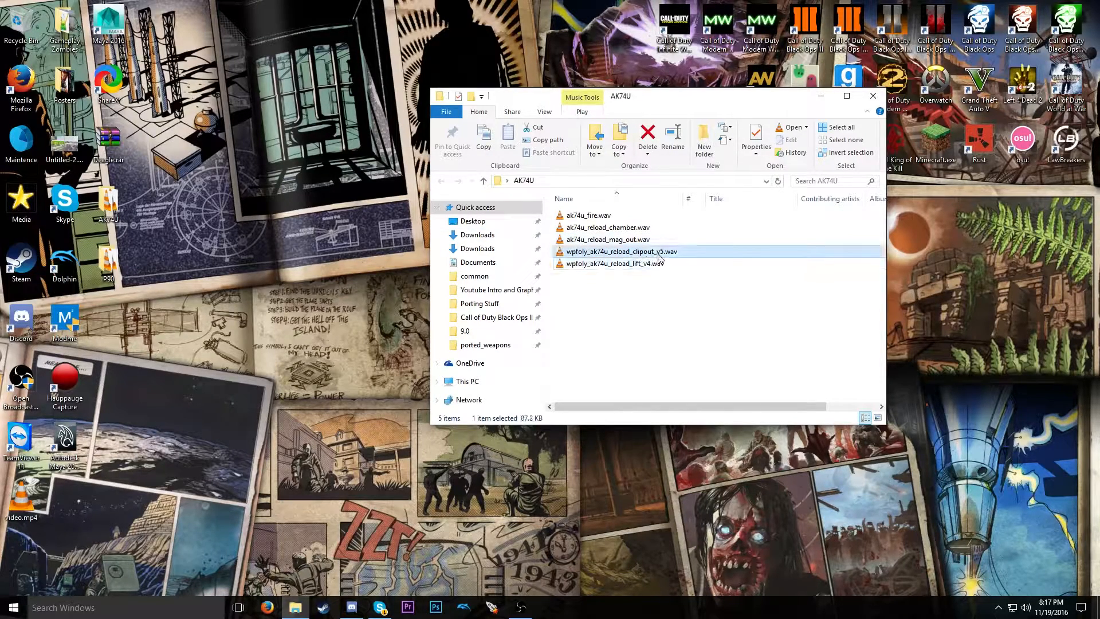
pyautogui.click(666, 256)
pyautogui.click(662, 252)
pyautogui.press('BackSpace')
pyautogui.press('BackSpace')
pyautogui.press('BackSpace')
pyautogui.press('BackSpace')
pyautogui.moveTo(591, 251); pyautogui.dragTo(487, 251)
pyautogui.press('BackSpace')
pyautogui.press('Return')
# - Rename wpfoly_ak74u_reload_lift_v4.wav as ak74u_reload_lift.wav
pyautogui.press('Down')
pyautogui.press('F2')
pyautogui.moveTo(588, 263); pyautogui.dragTo(487, 265)
pyautogui.press('BackSpace')
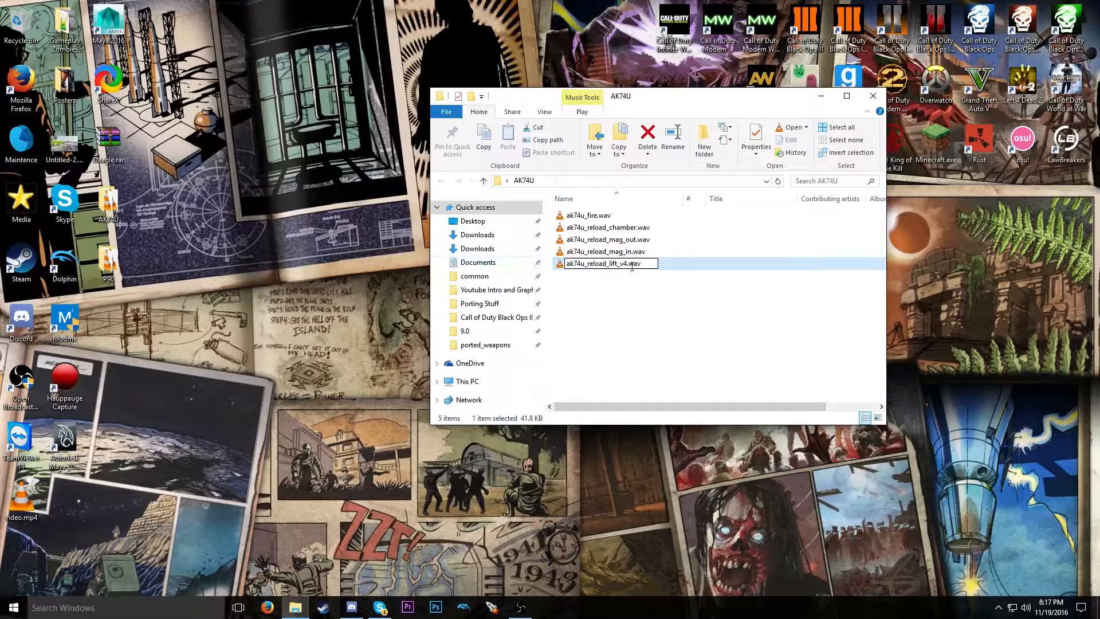
pyautogui.press('Return')
# - Shorten the name of ak74u_reload_chamber.wav to ak74u_chamber.wav
pyautogui.click(618, 229)
pyautogui.press('F2')
pyautogui.moveTo(636, 228); pyautogui.dragTo(587, 225)
pyautogui.write('chamber')
pyautogui.press('Return')
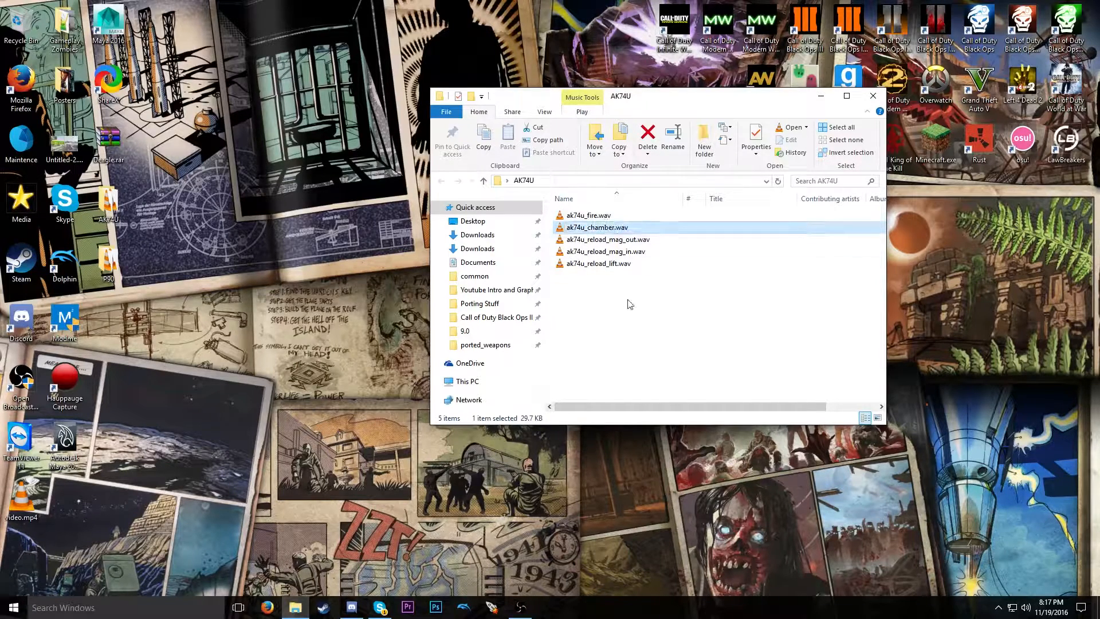
pyautogui.click(651, 305)
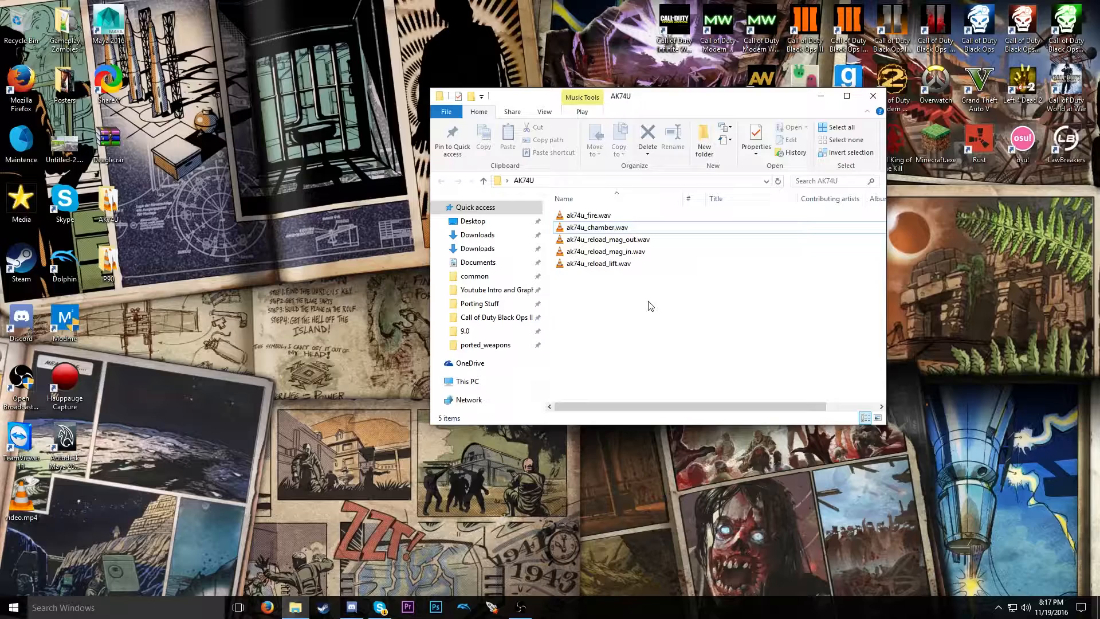
pyautogui.moveTo(583, 322); pyautogui.dragTo(633, 206)
pyautogui.click(617, 295)
pyautogui.click(609, 216)
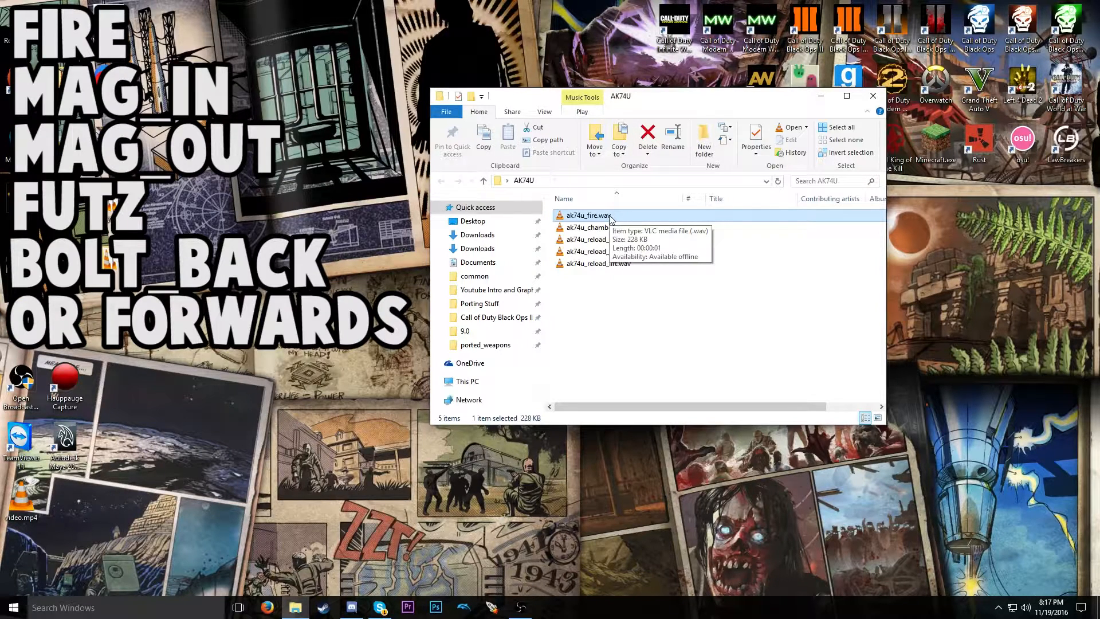
pyautogui.moveTo(712, 307); pyautogui.dragTo(633, 235)
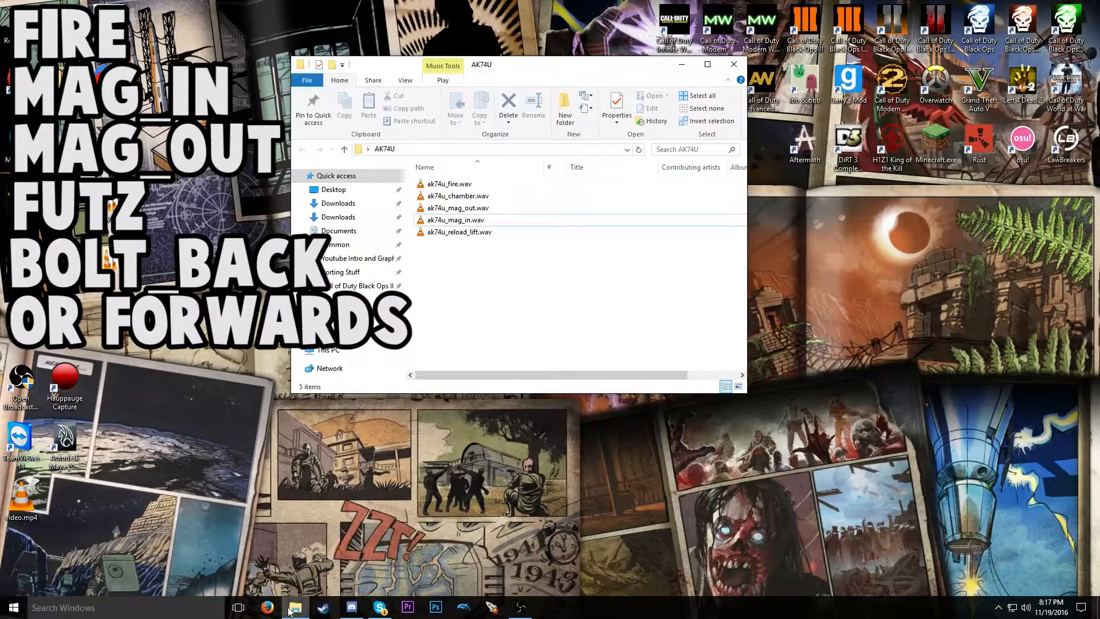
# - Open a second File Explorer window beside the AK74U folder and open the sound_assets folder of Call of Duty Black Ops III
pyautogui.rightClick(289, 610)
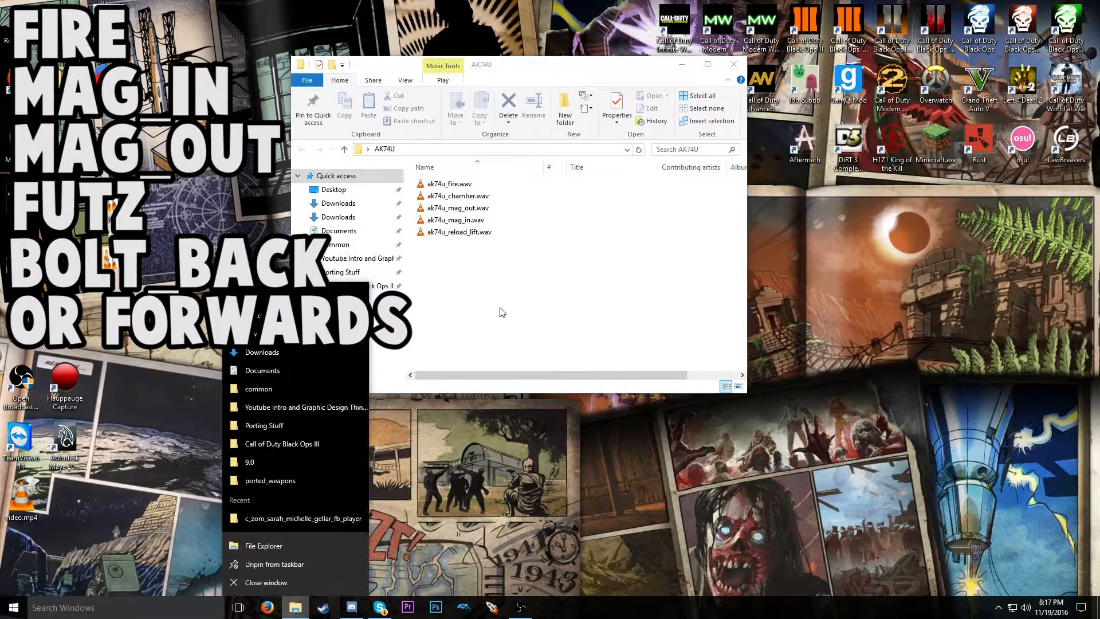
pyautogui.click(501, 311)
pyautogui.rightClick(300, 611)
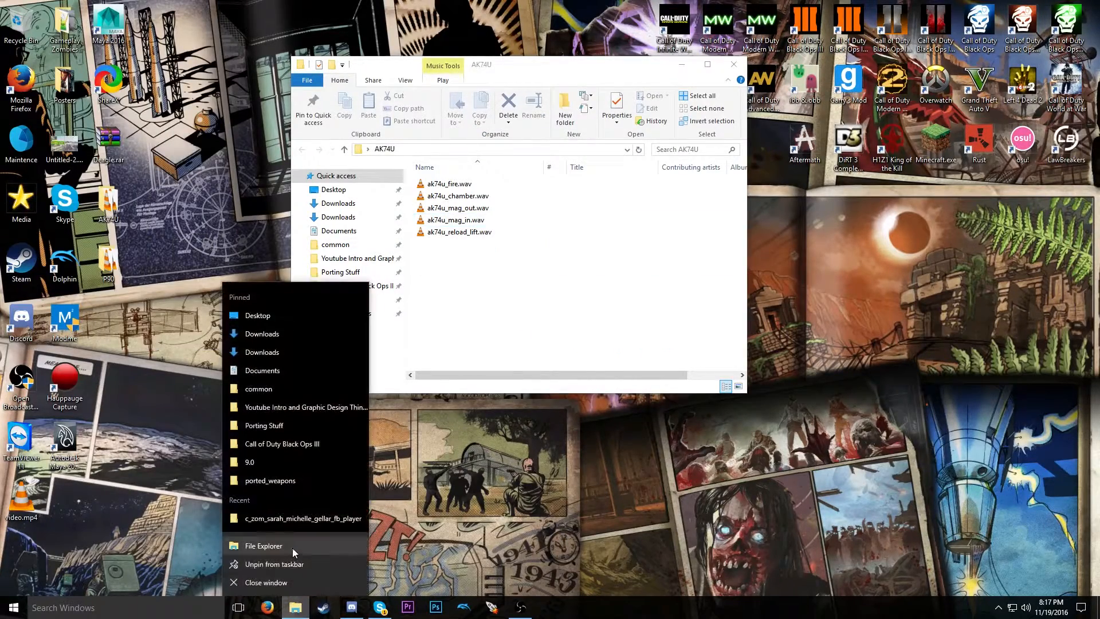
pyautogui.click(292, 547)
pyautogui.moveTo(511, 86); pyautogui.dragTo(603, 75)
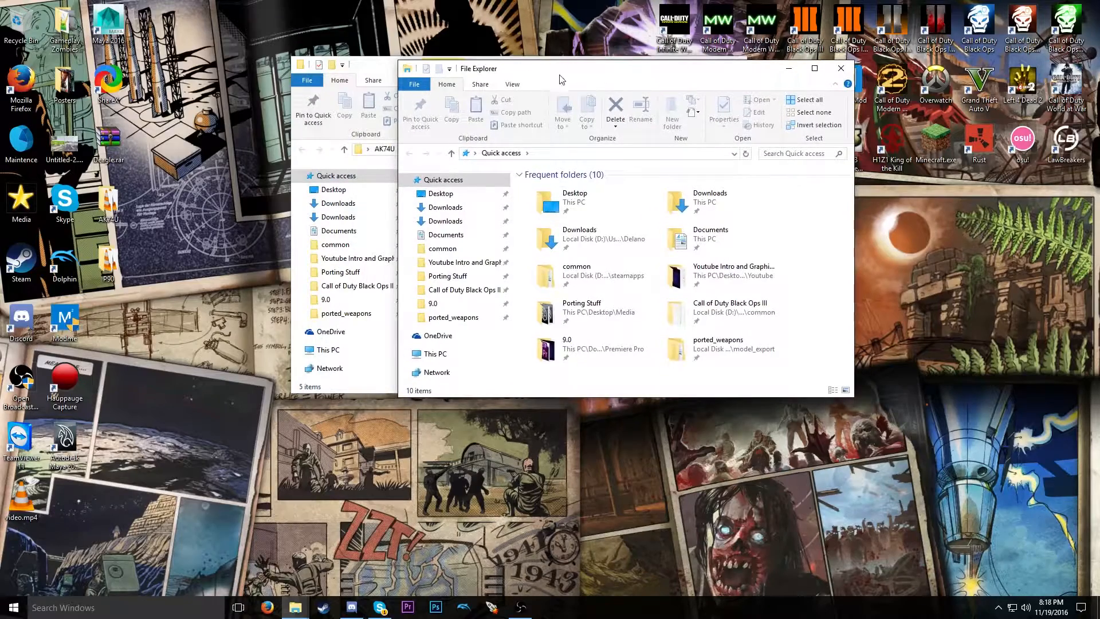
pyautogui.click(464, 289)
pyautogui.scroll(-2, 576, 303)
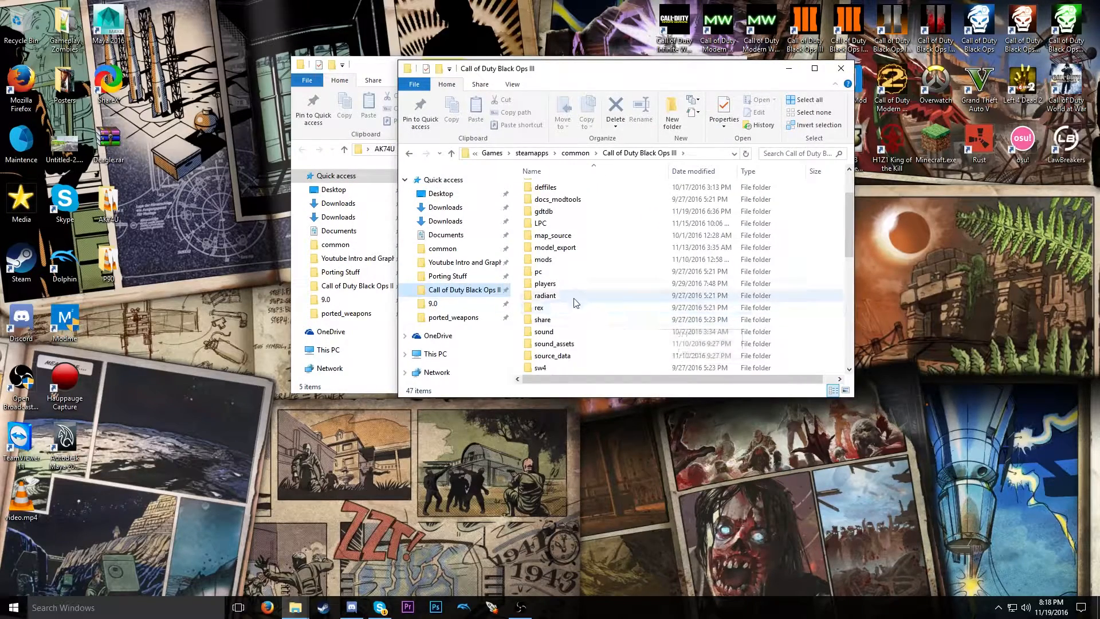
pyautogui.doubleClick(559, 344)
# - Look at the file naming in the stg44 folder of sound_assets, and return to sound_assets
pyautogui.click(554, 213)
pyautogui.click(571, 265)
pyautogui.click(544, 213)
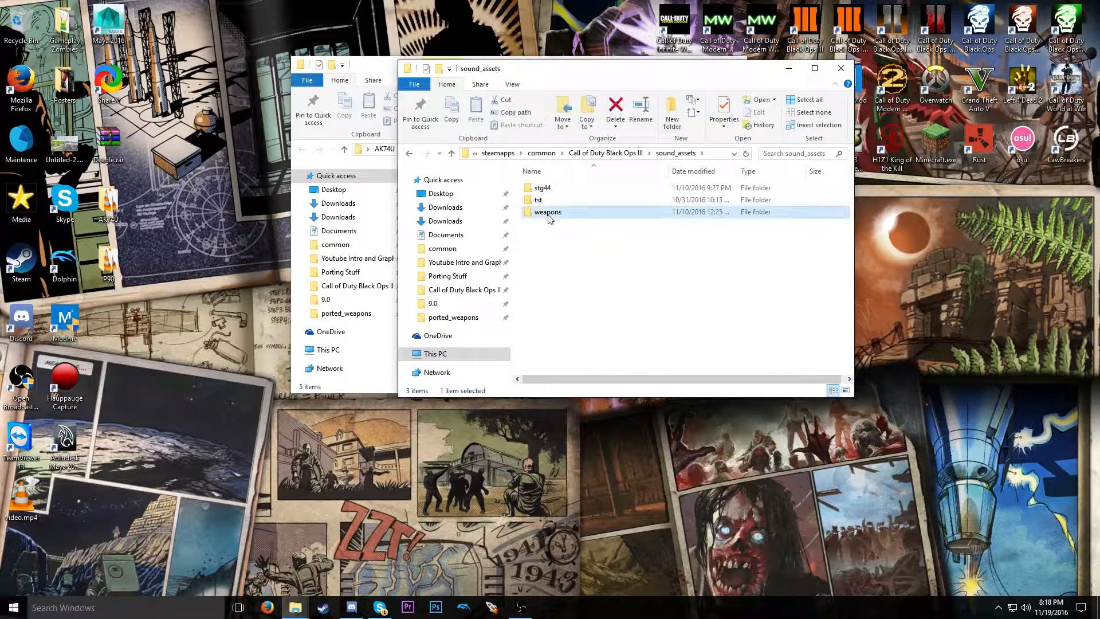
pyautogui.click(553, 192)
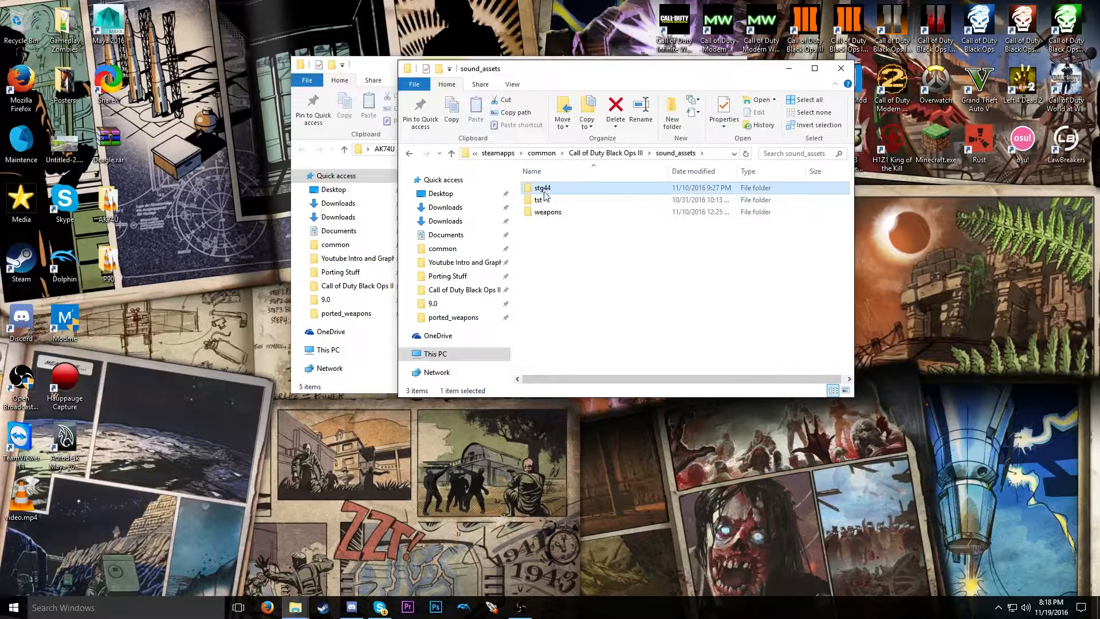
pyautogui.doubleClick(545, 190)
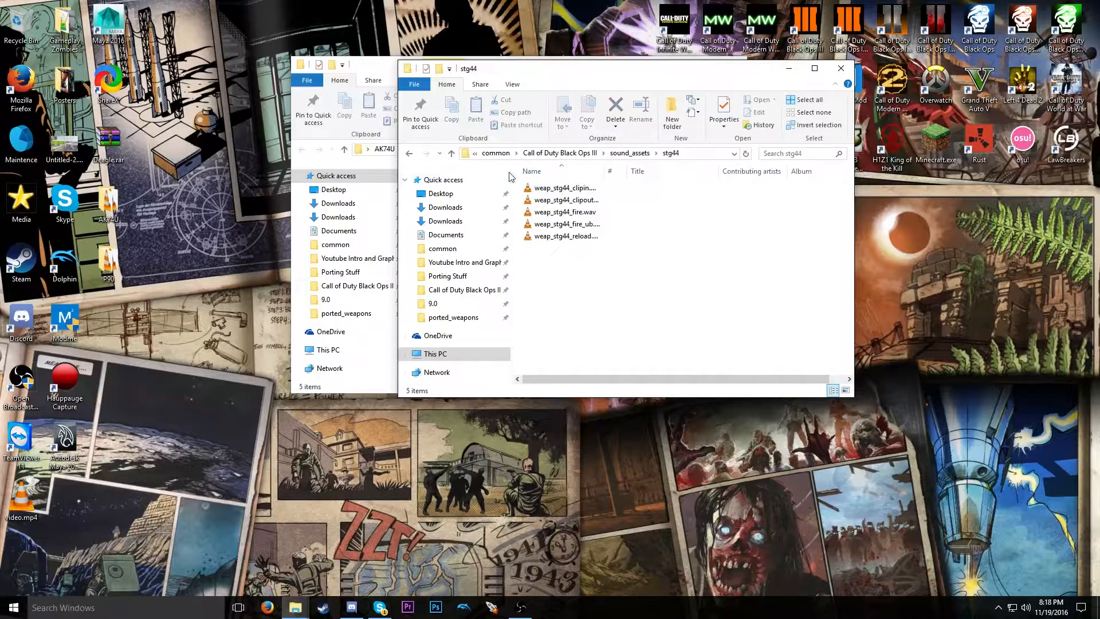
pyautogui.click(409, 153)
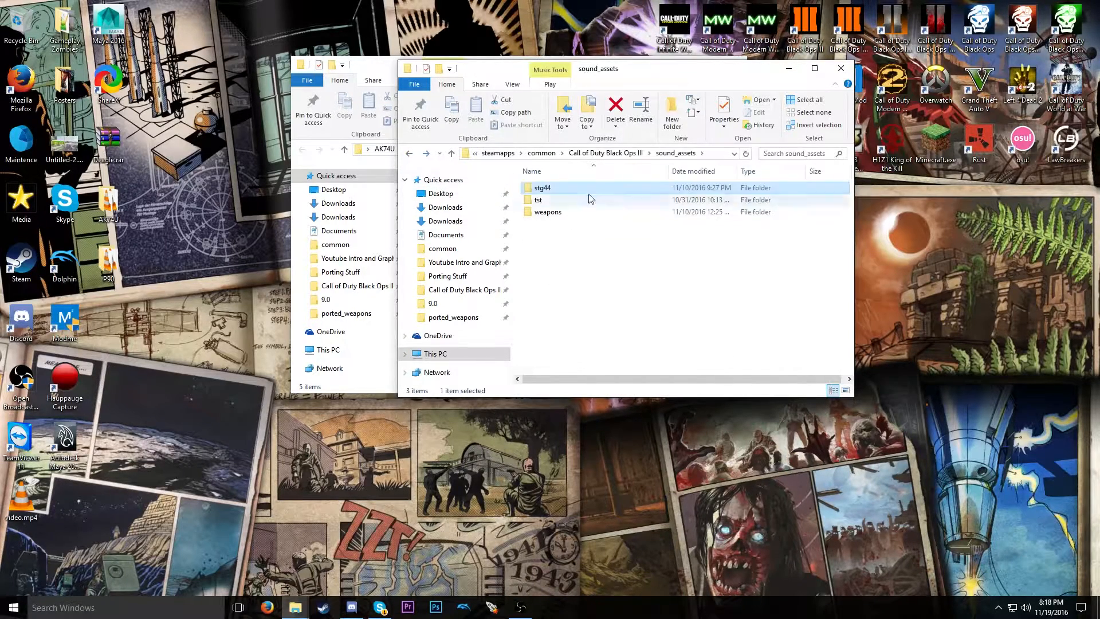
# - Create a folder named ak74u inside the weapons folder of sound_assets
pyautogui.doubleClick(556, 213)
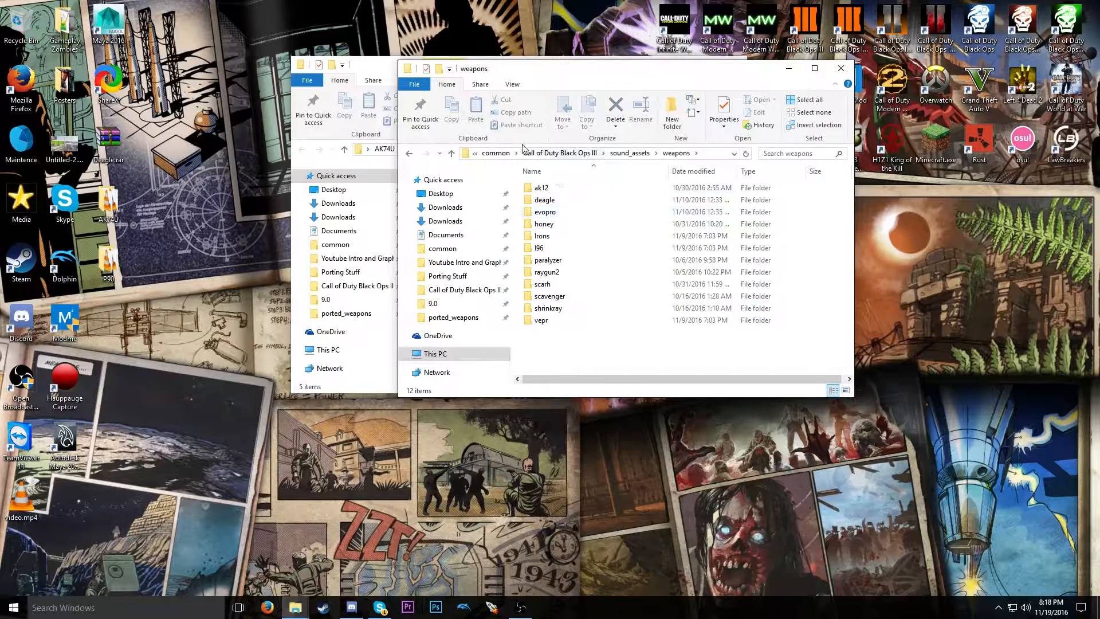
pyautogui.rightClick(584, 351)
pyautogui.moveTo(700, 503)
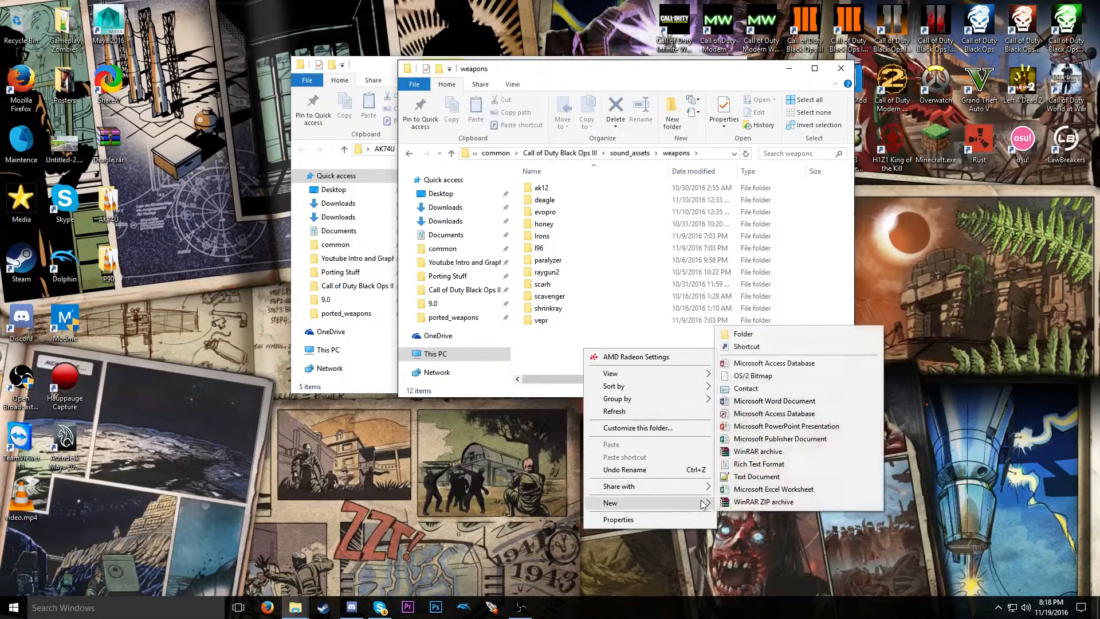
pyautogui.click(769, 337)
pyautogui.write('ak7')
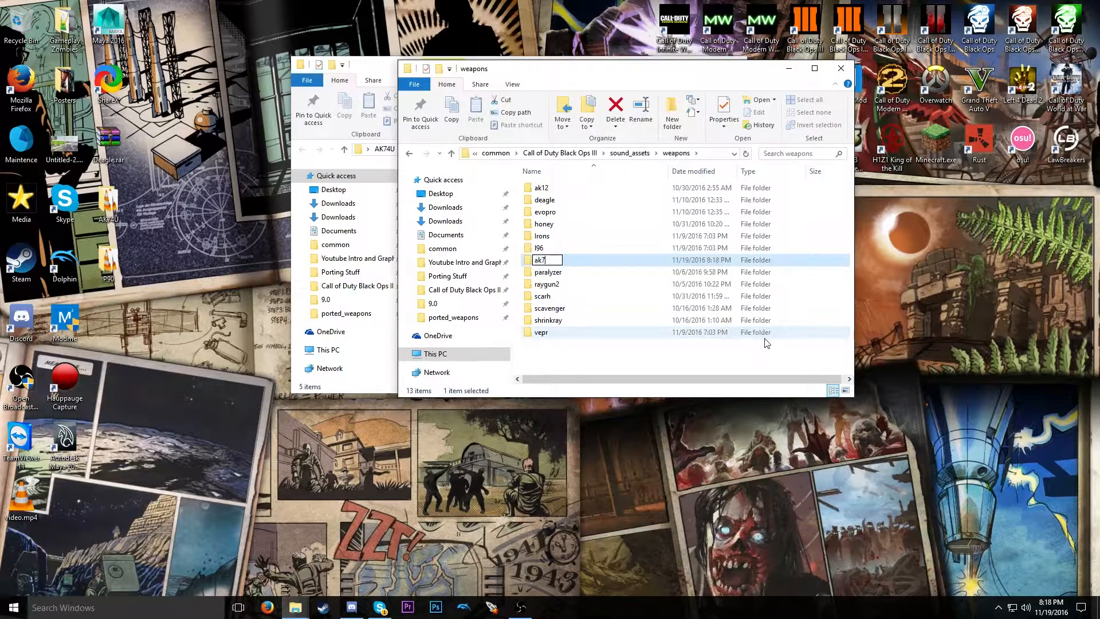
pyautogui.write('4u')
pyautogui.press('Return')
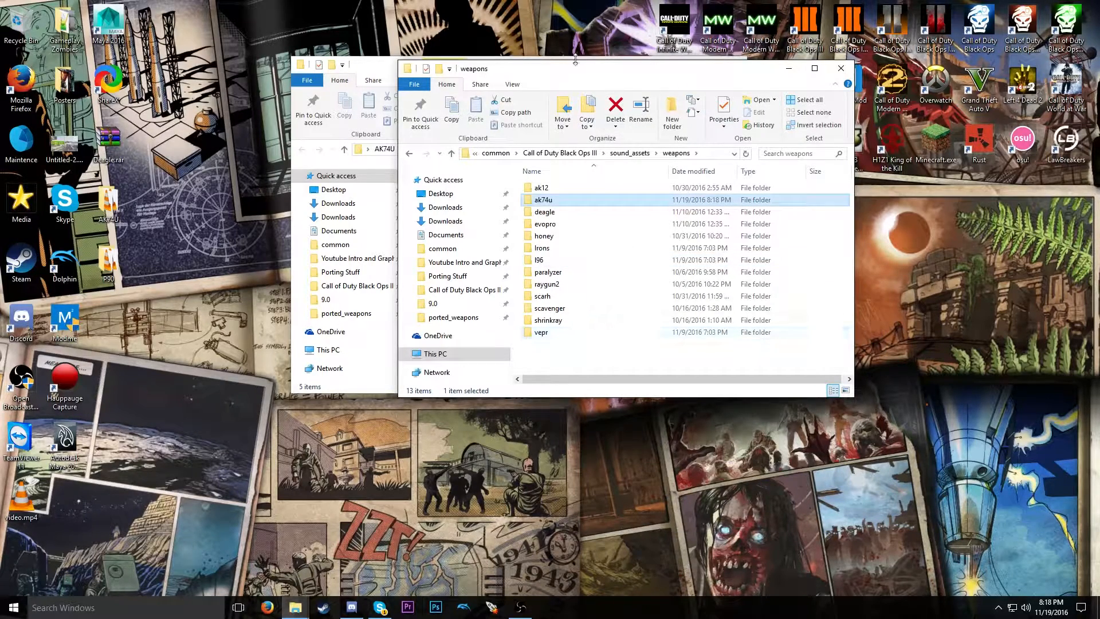
# - Copy all the sound files from the AK74U source folder into the new ak74u folder under weapons
pyautogui.moveTo(580, 68); pyautogui.dragTo(663, 67)
pyautogui.doubleClick(625, 197)
pyautogui.click(437, 231)
pyautogui.hotkey('ctrl', 'a')
pyautogui.hotkey('ctrl', 'c')
pyautogui.click(783, 271)
pyautogui.hotkey('ctrl', 'v')
pyautogui.click(682, 298)
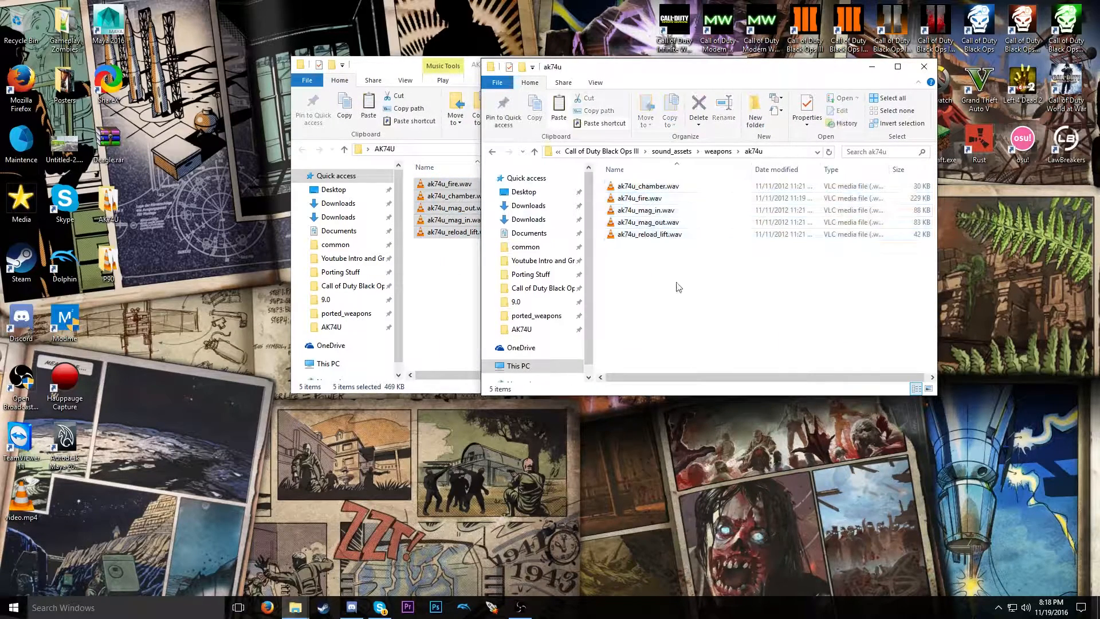
# - Close the AK74U source folder window and launch Audacity
pyautogui.click(465, 57)
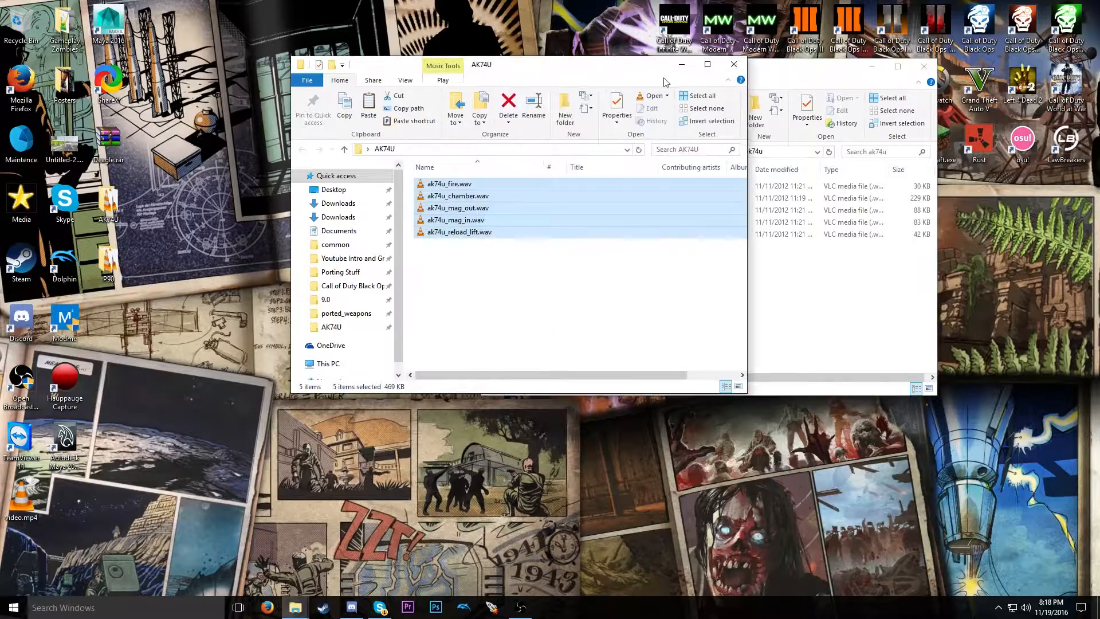
pyautogui.click(734, 65)
pyautogui.press('super')
pyautogui.write('a')
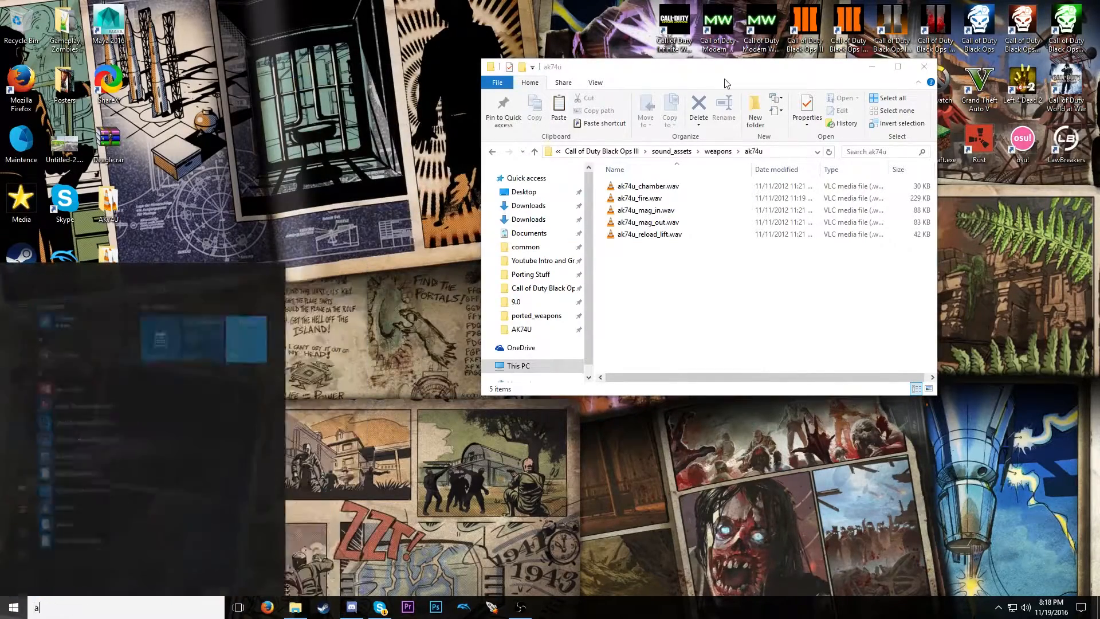
pyautogui.write('udacit')
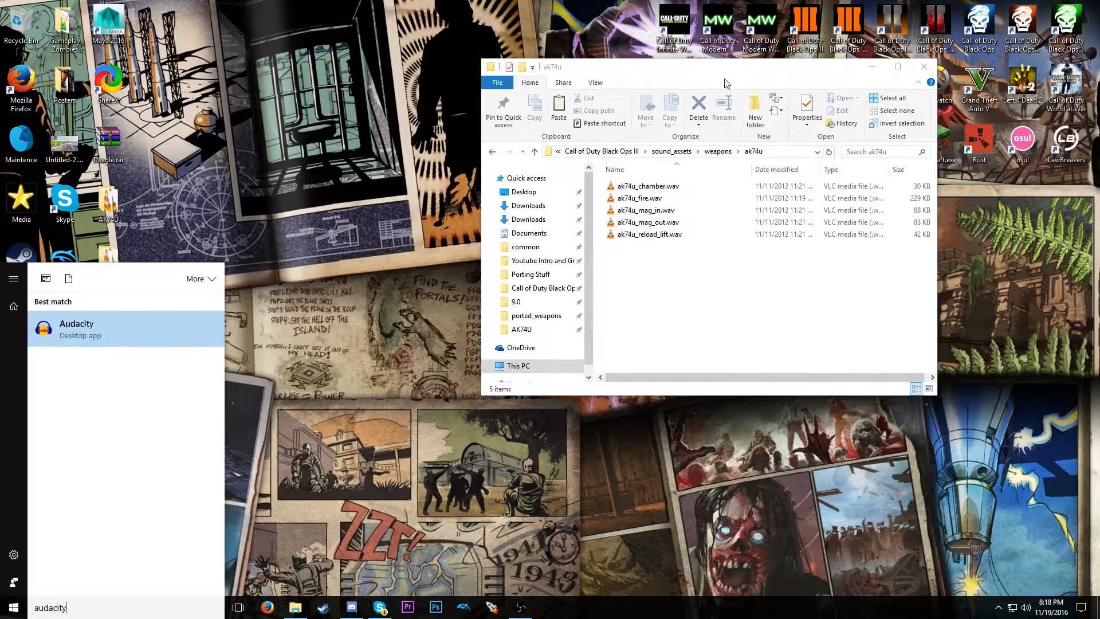
pyautogui.write('y')
pyautogui.press('Return')
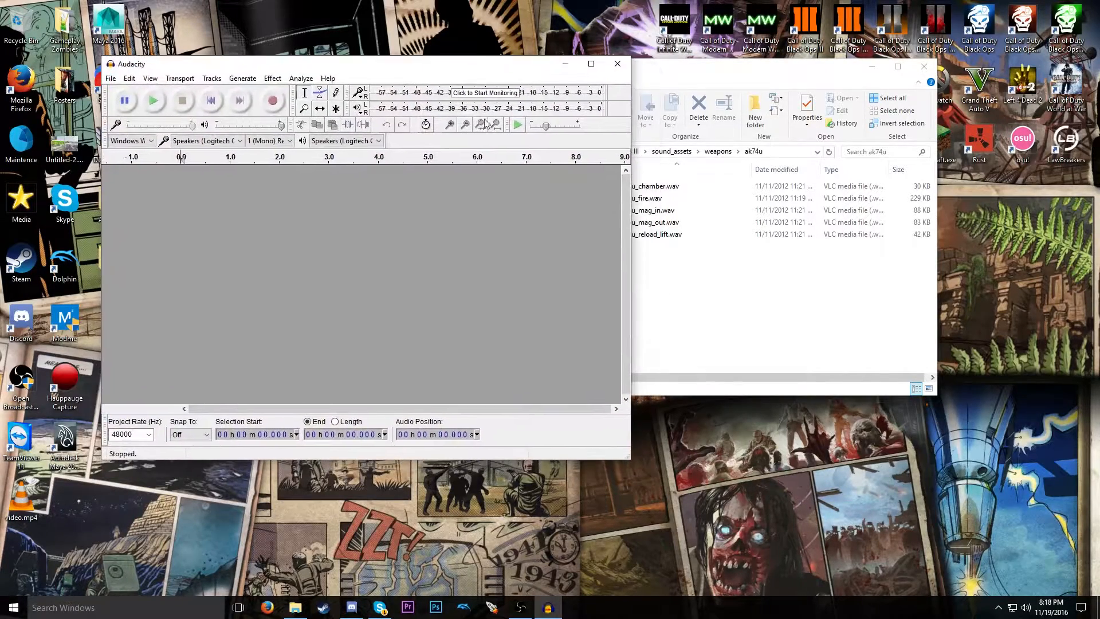
# - Place the ak74u folder window beside Audacity and import ak74u_fire.wav into the empty project
pyautogui.moveTo(744, 67); pyautogui.dragTo(898, 81)
pyautogui.click(791, 214)
pyautogui.moveTo(791, 213); pyautogui.dragTo(438, 221)
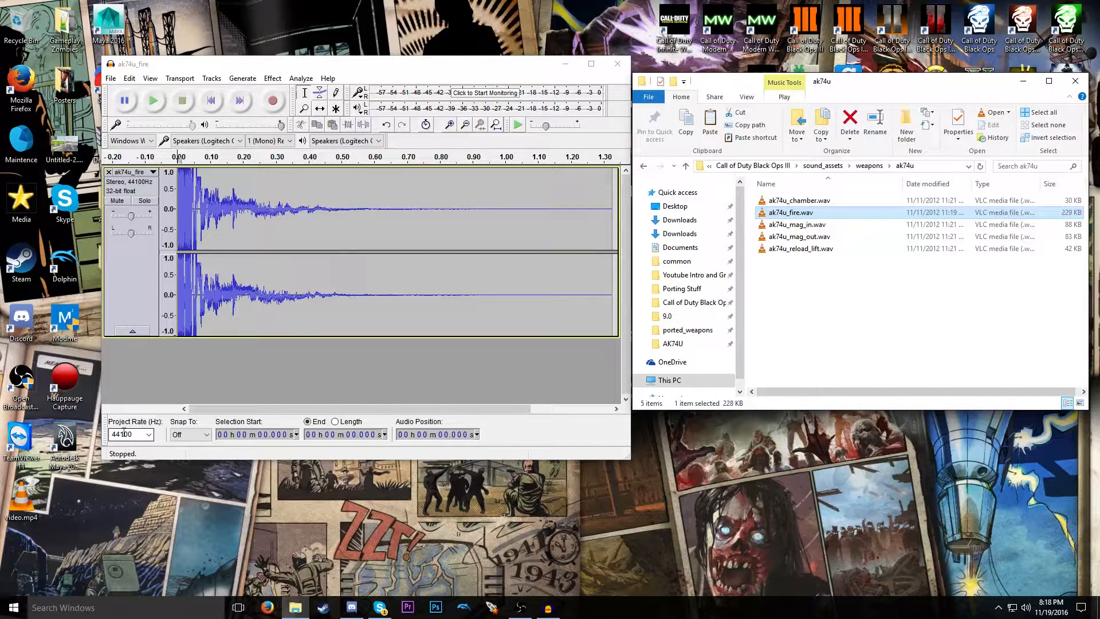
# - Set the project rate to 48000 Hz and start an audio export of ak74u_fire
pyautogui.click(149, 436)
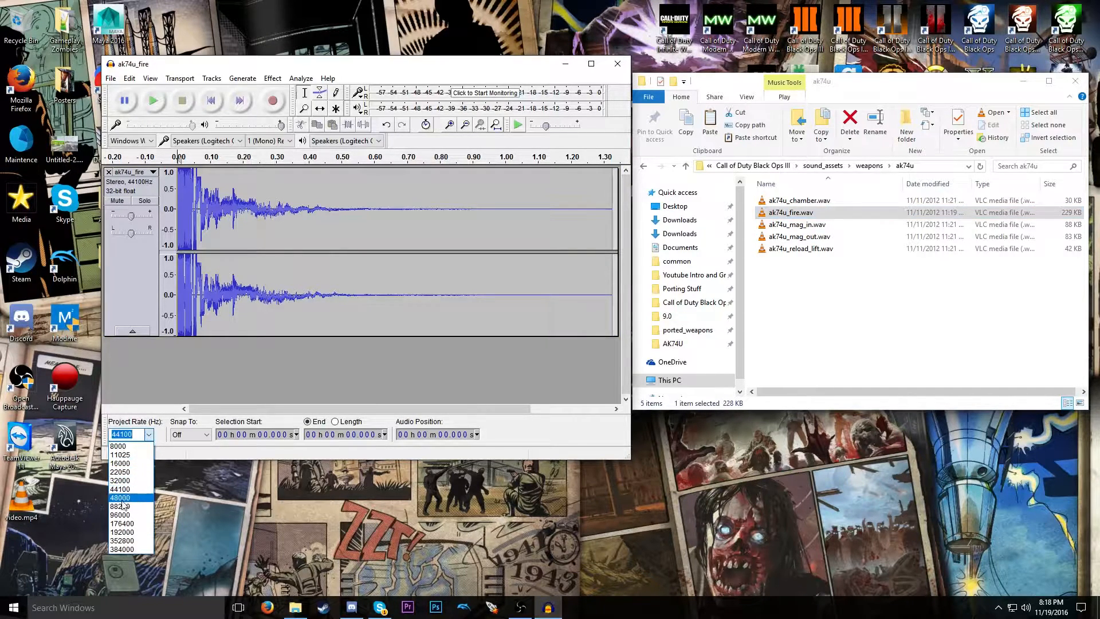
pyautogui.click(120, 497)
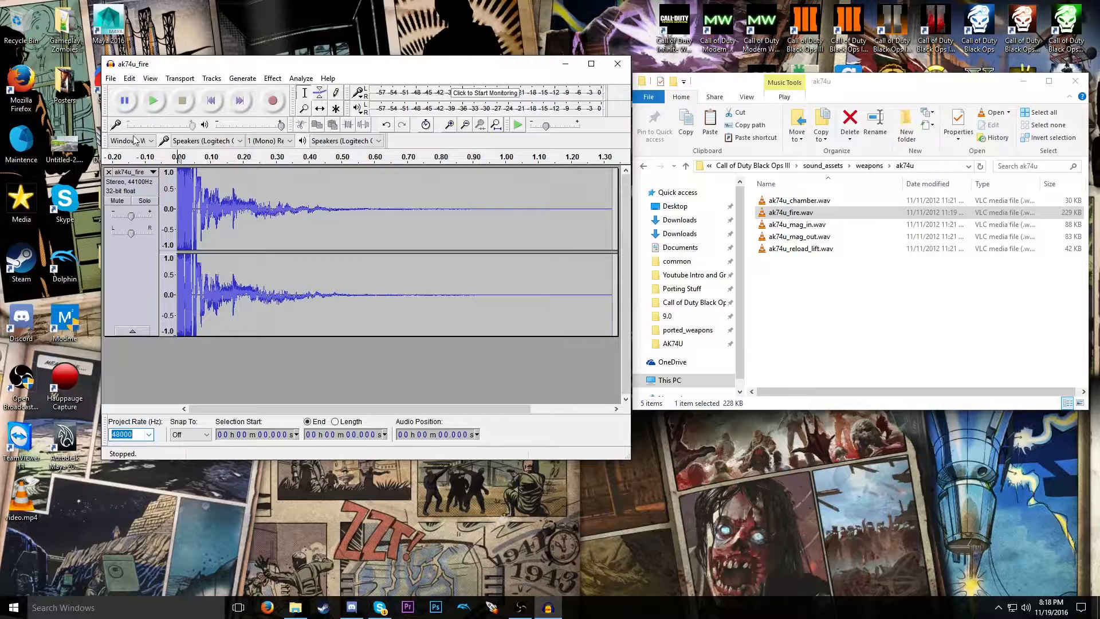
pyautogui.click(110, 79)
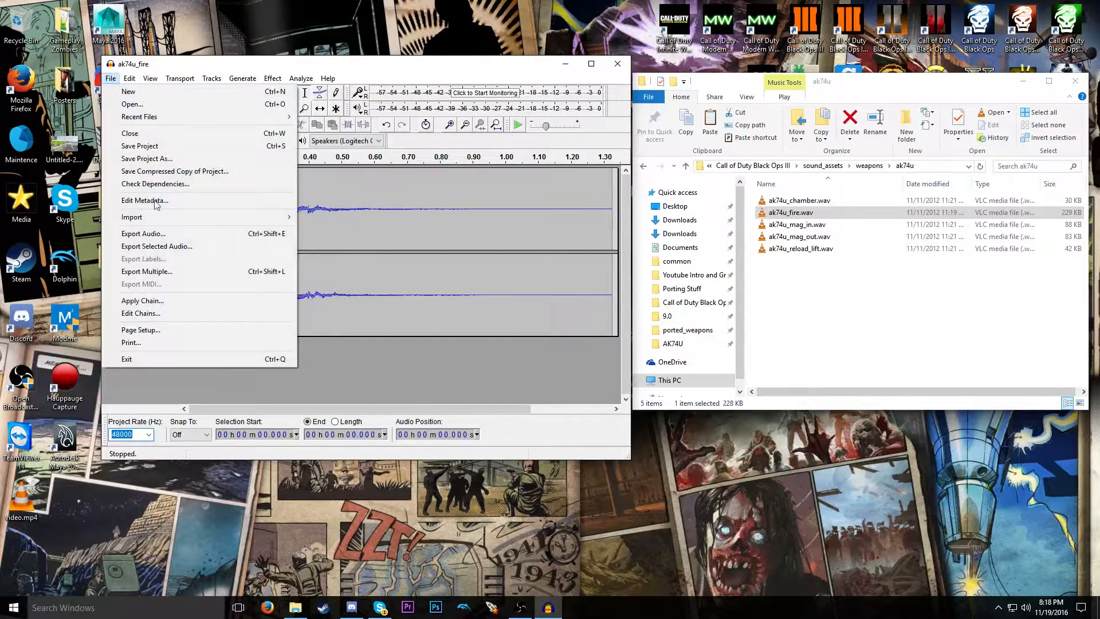
pyautogui.click(153, 235)
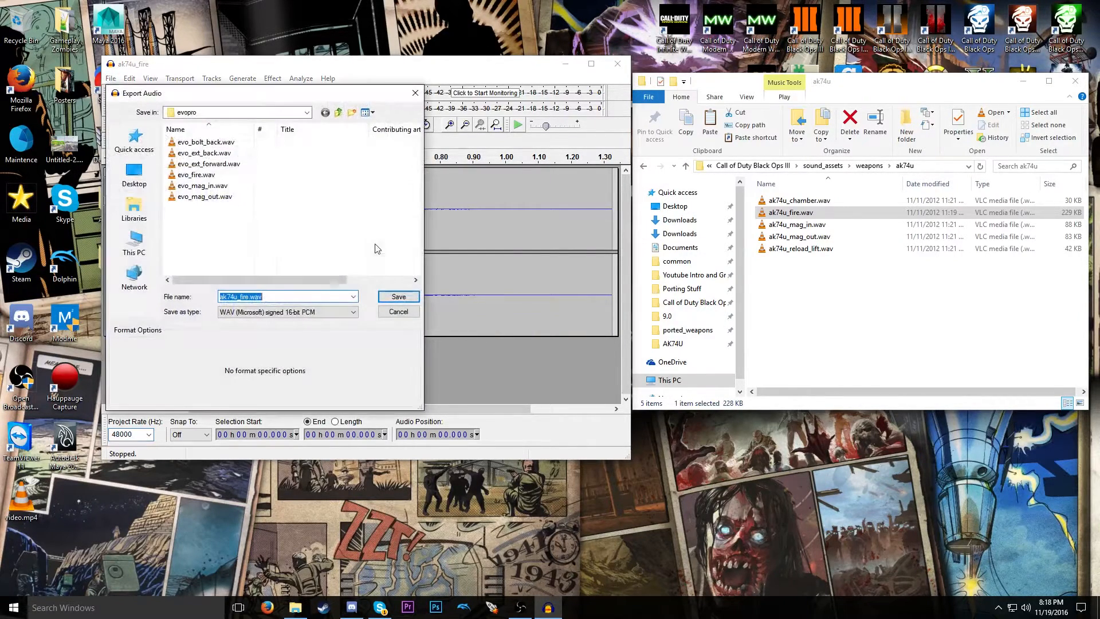
# - Try the Other uncompressed files type with a WAV (Microsoft) header, and return to WAV (Microsoft) signed 16-bit PCM
pyautogui.click(276, 313)
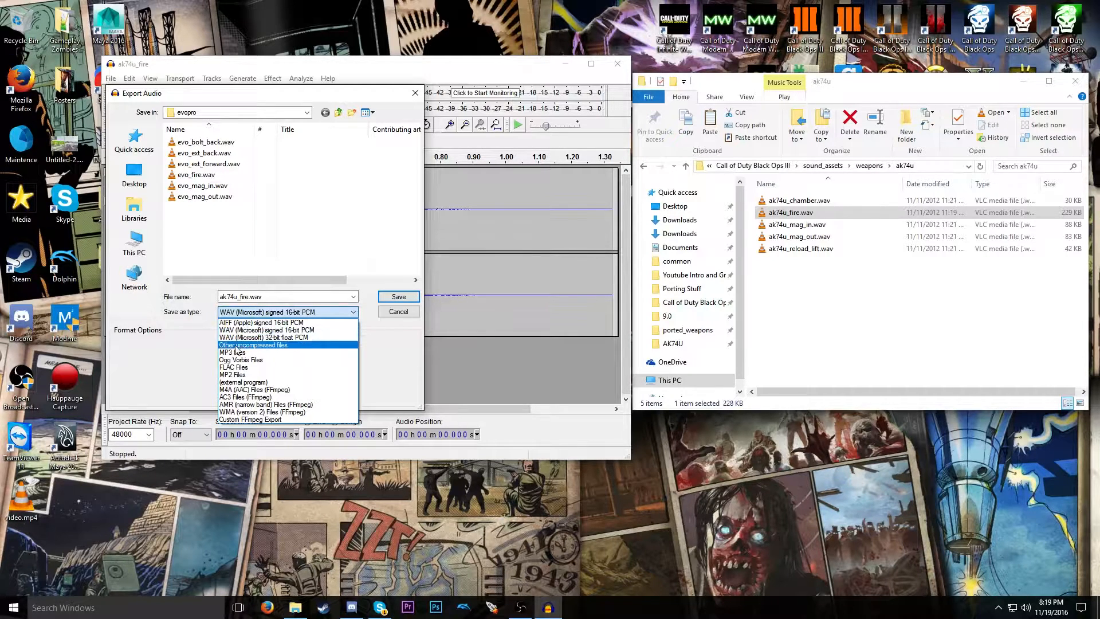
pyautogui.click(268, 344)
pyautogui.click(298, 361)
pyautogui.click(273, 373)
pyautogui.click(274, 379)
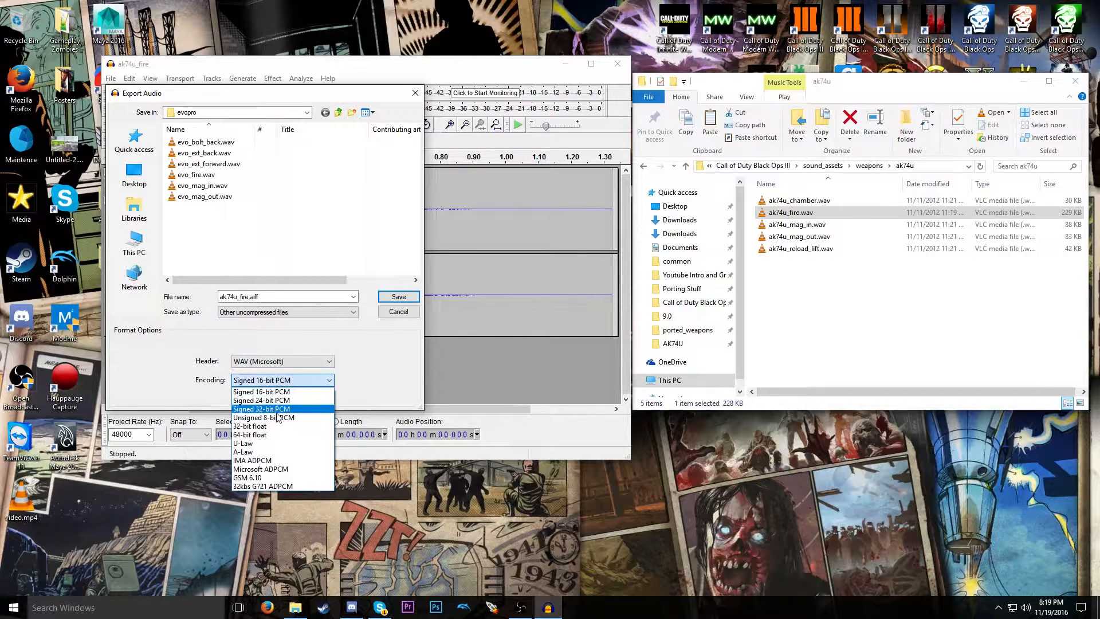
pyautogui.click(284, 372)
pyautogui.click(274, 312)
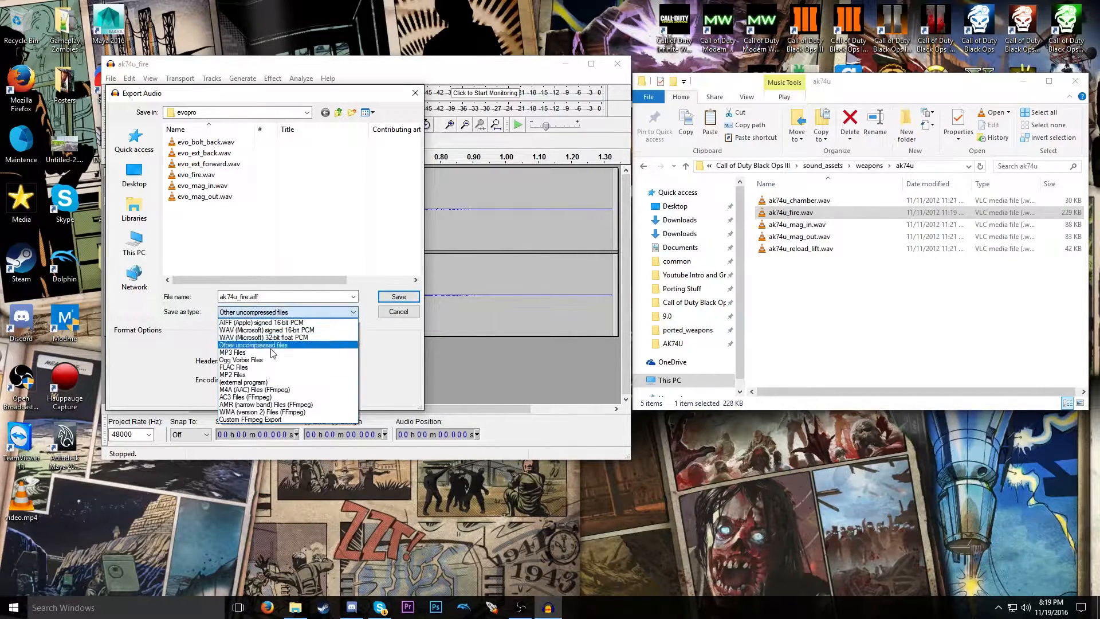
pyautogui.click(279, 331)
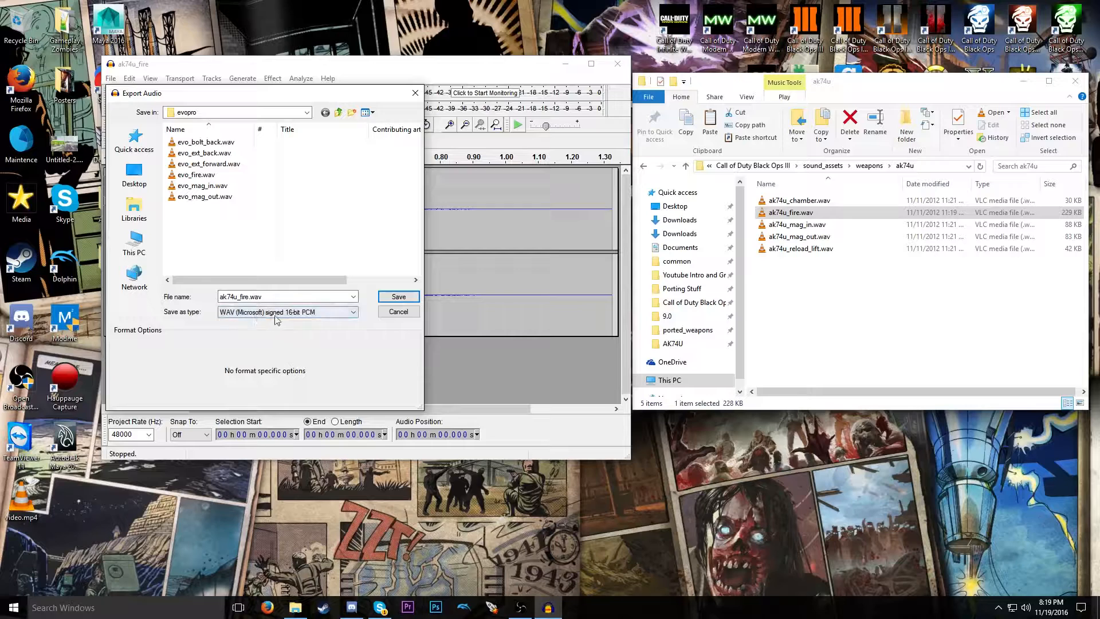
# - Export the sound to the weapons\ak74u folder, replacing the existing ak74u_fire.wav, and remove its track from the project
pyautogui.doubleClick(274, 297)
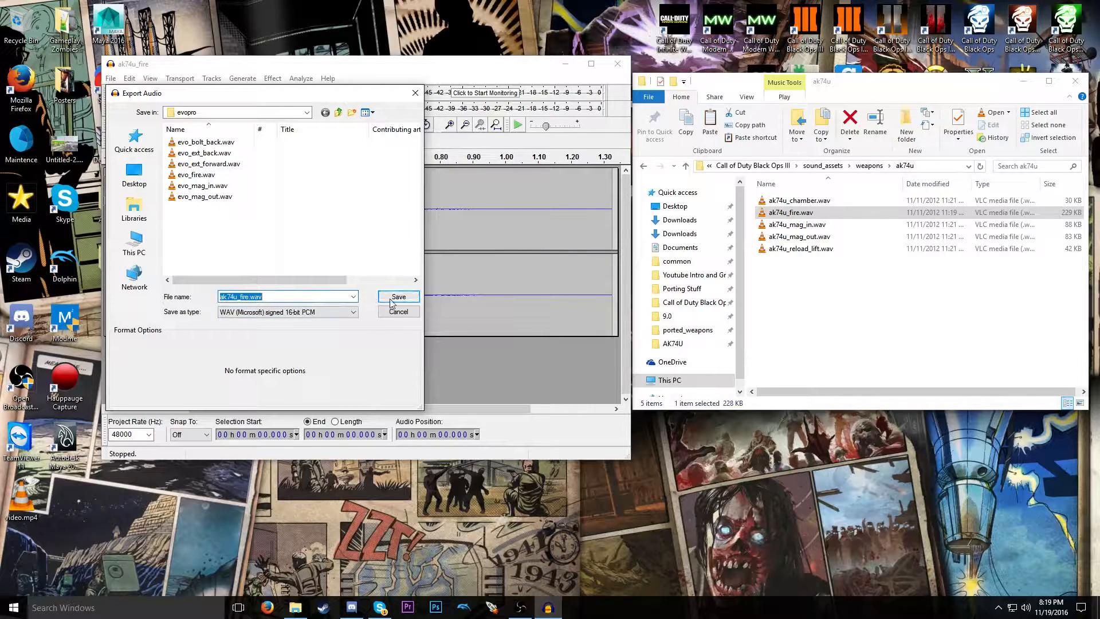
pyautogui.click(307, 112)
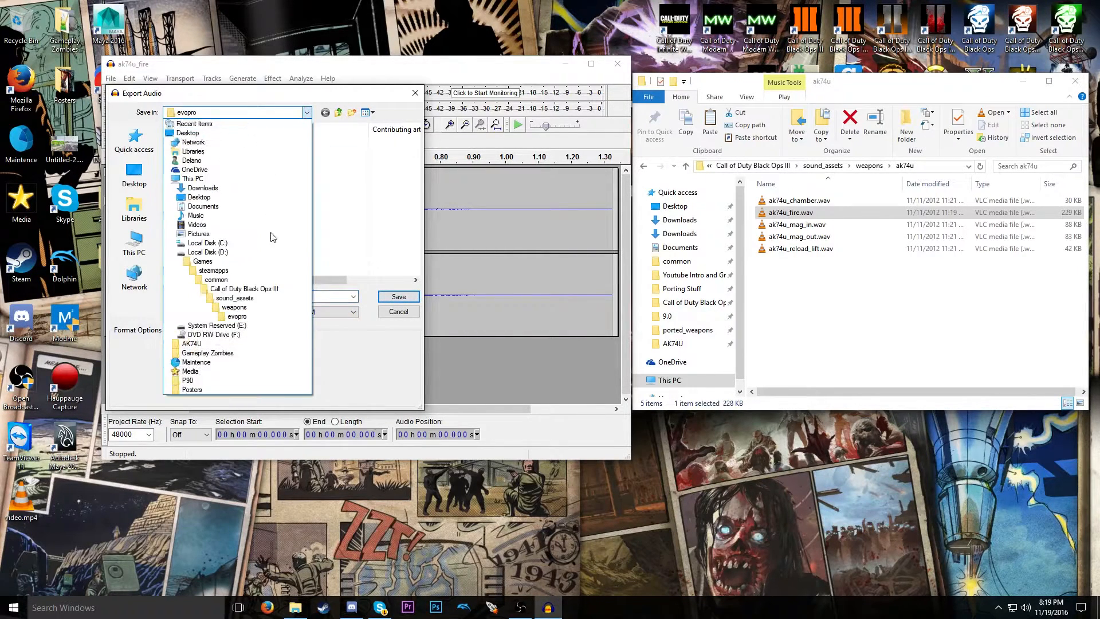
pyautogui.click(234, 306)
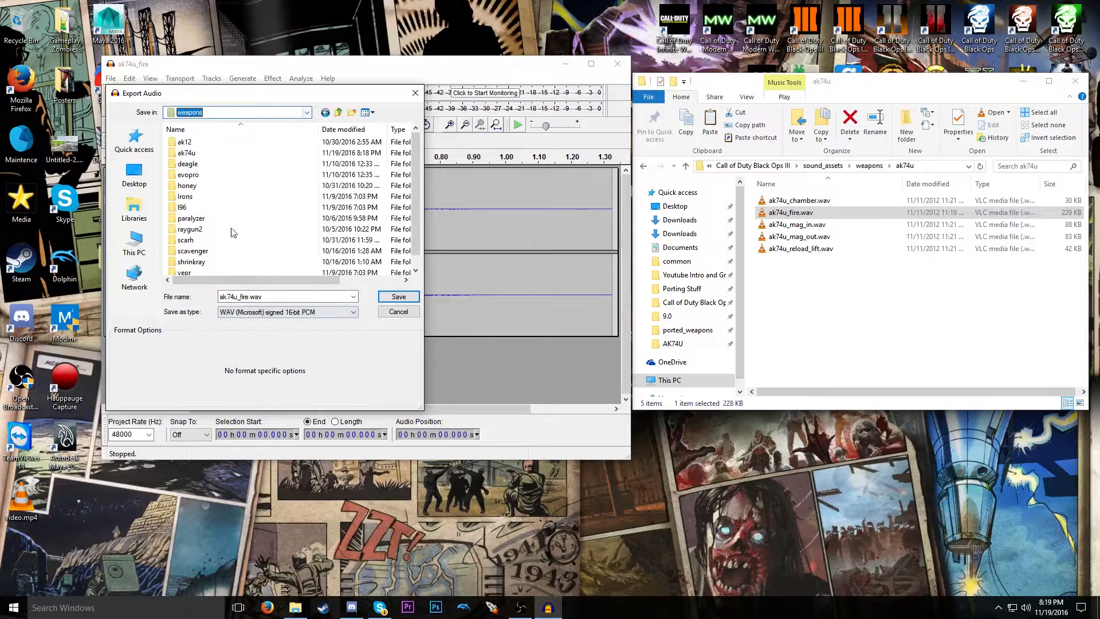
pyautogui.doubleClick(186, 153)
pyautogui.click(390, 298)
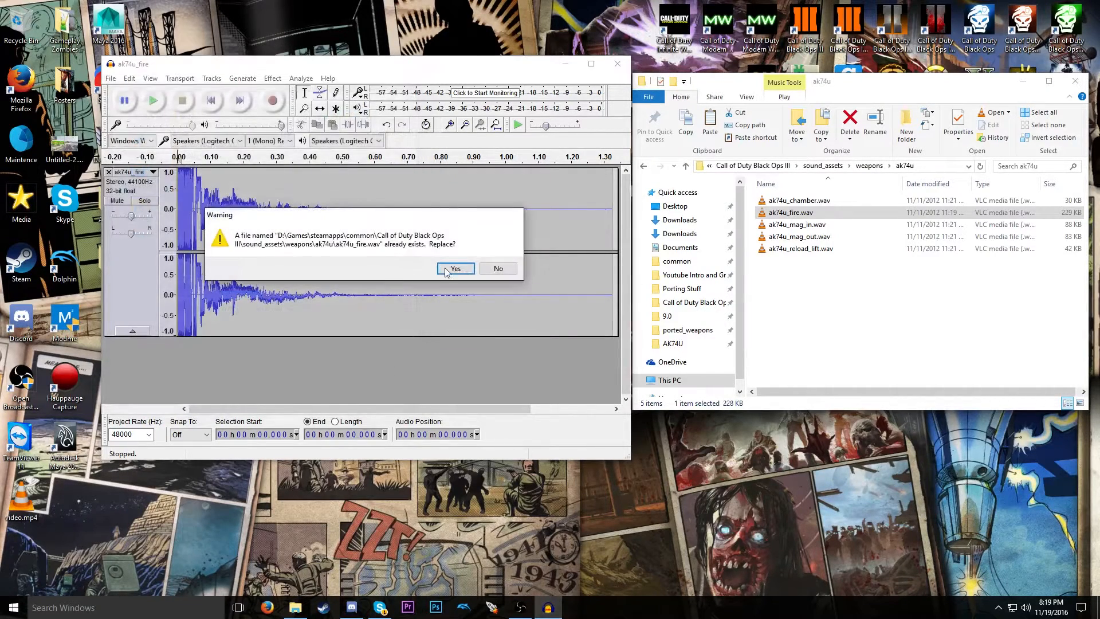
pyautogui.click(452, 271)
pyautogui.click(618, 404)
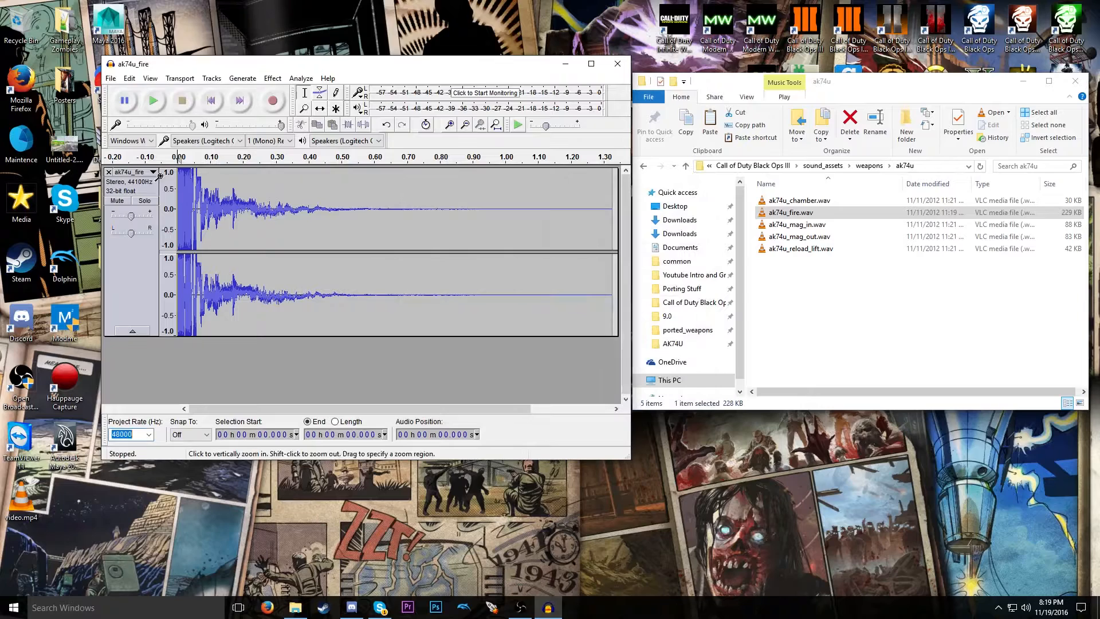
pyautogui.click(109, 172)
pyautogui.click(789, 289)
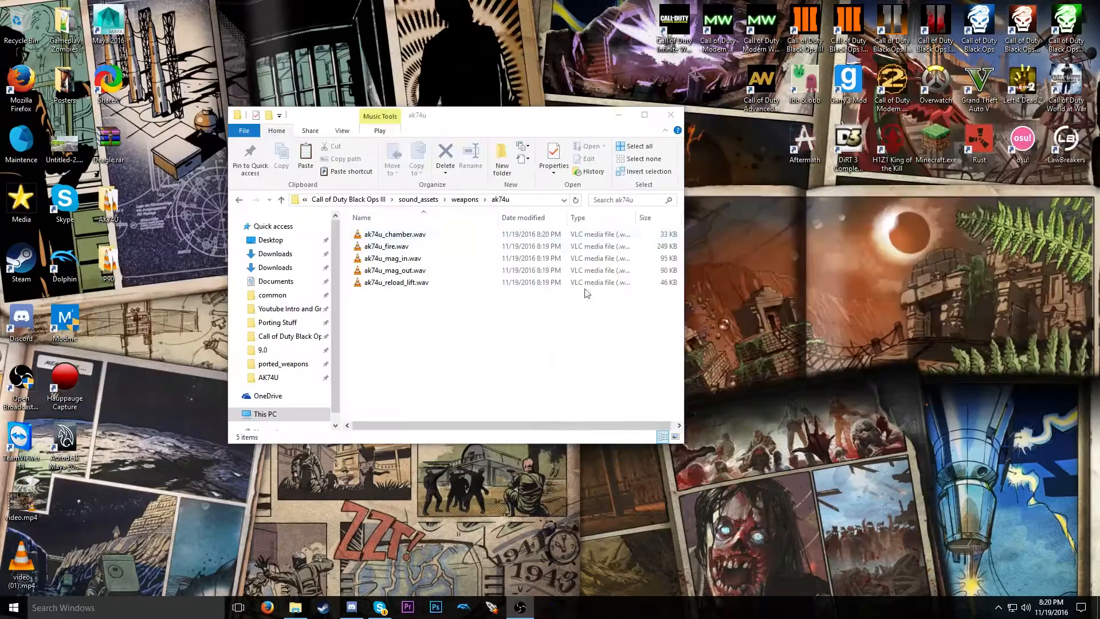
pyautogui.click(286, 610)
pyautogui.click(292, 607)
pyautogui.rightClick(294, 607)
pyautogui.click(269, 576)
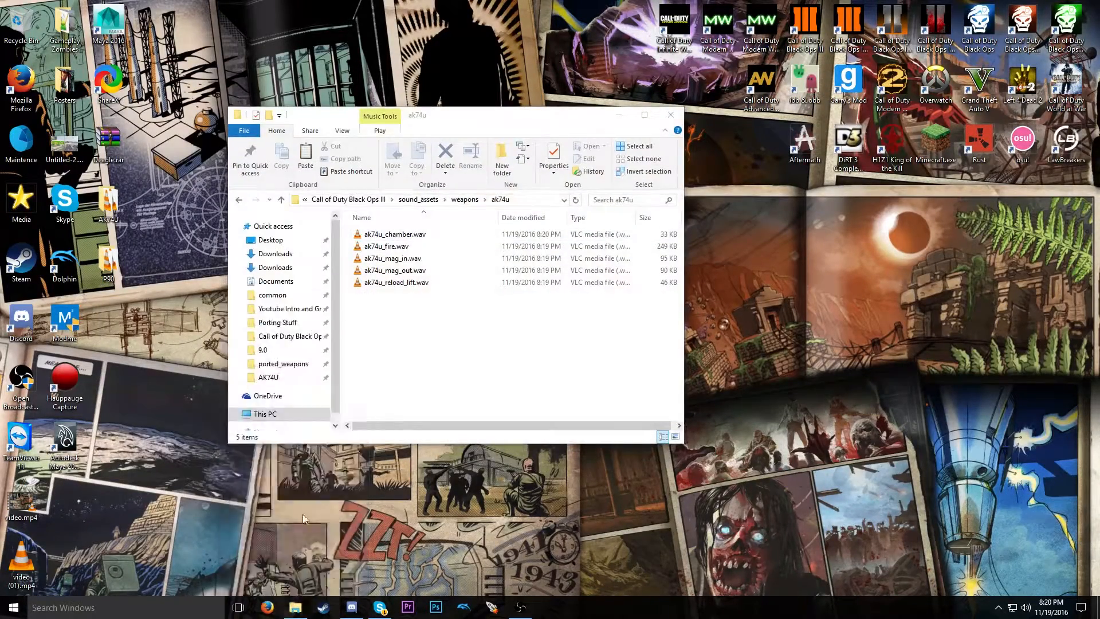
pyautogui.moveTo(472, 122); pyautogui.dragTo(753, 117)
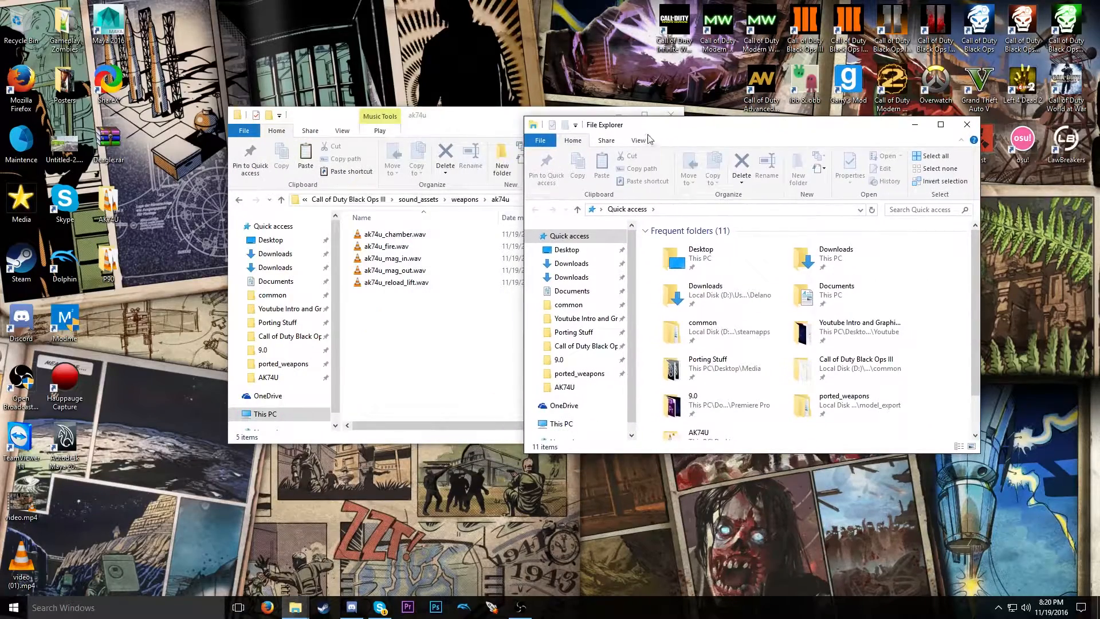
pyautogui.moveTo(648, 140); pyautogui.dragTo(687, 119)
# - Close the spare File Explorer window and open the share\raw\sound\aliases folder of Call of Duty Black Ops III
pyautogui.click(348, 199)
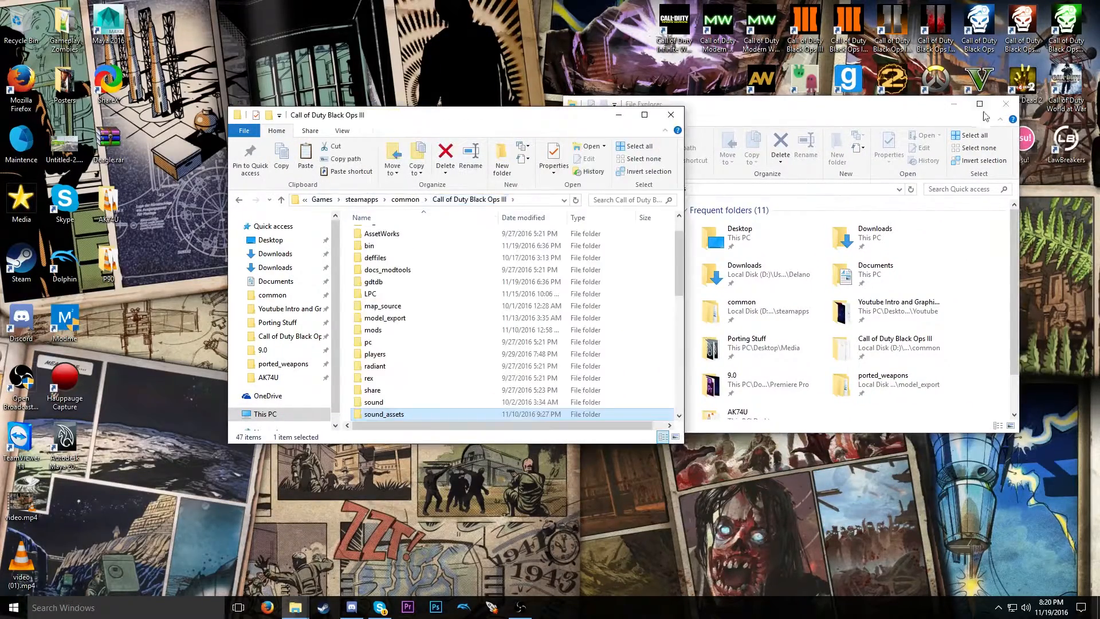
pyautogui.click(1005, 104)
pyautogui.moveTo(401, 115); pyautogui.dragTo(669, 99)
pyautogui.scroll(-3, 670, 322)
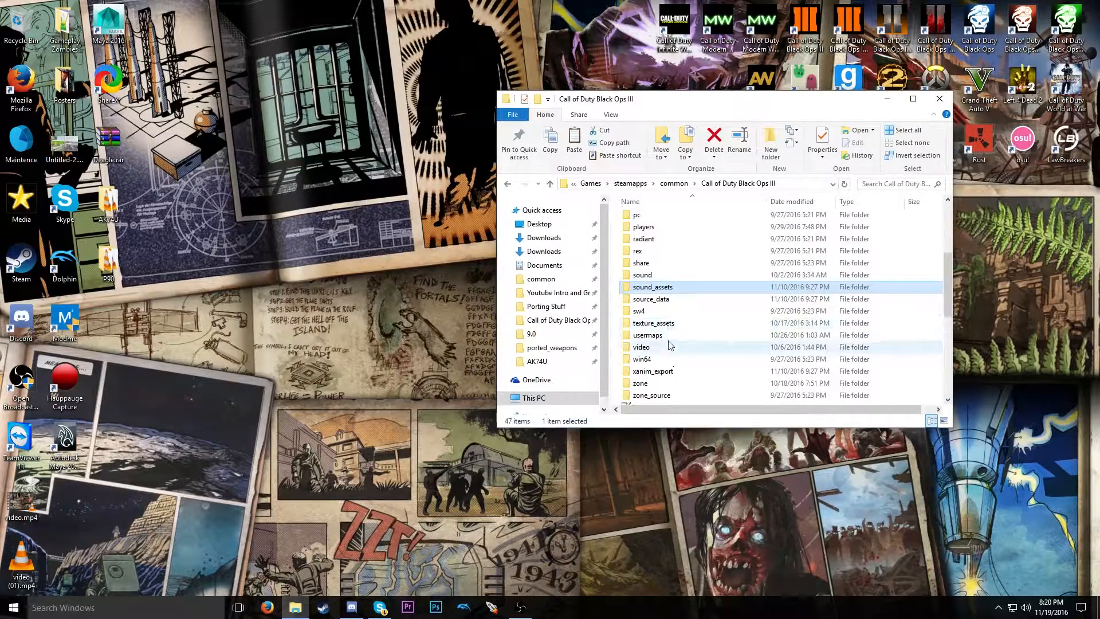
pyautogui.doubleClick(644, 264)
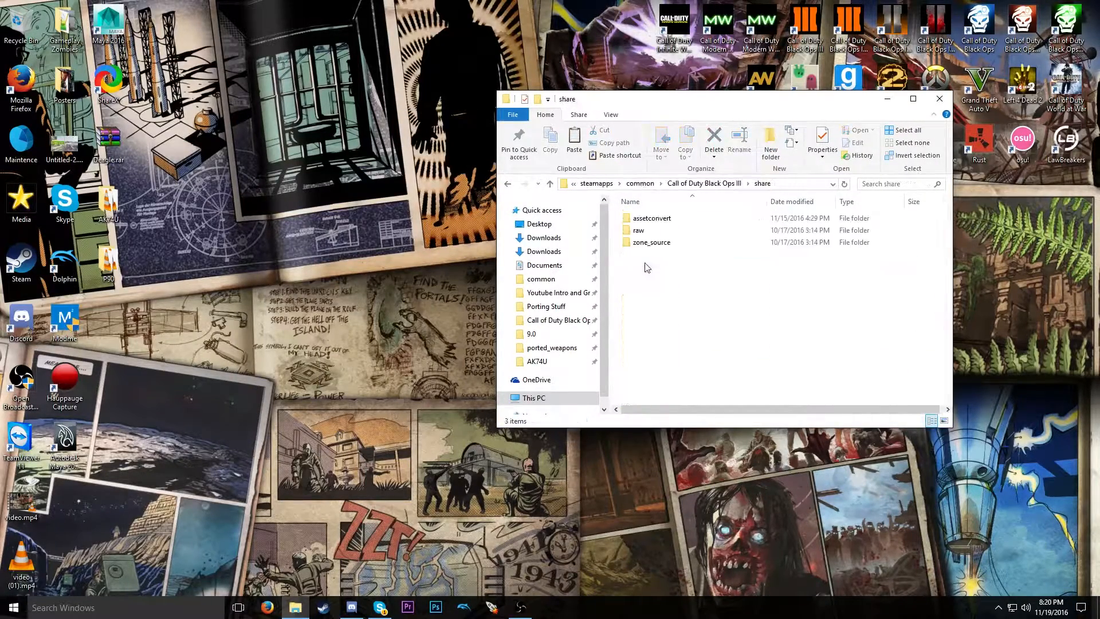
pyautogui.doubleClick(638, 230)
pyautogui.scroll(-4, 644, 286)
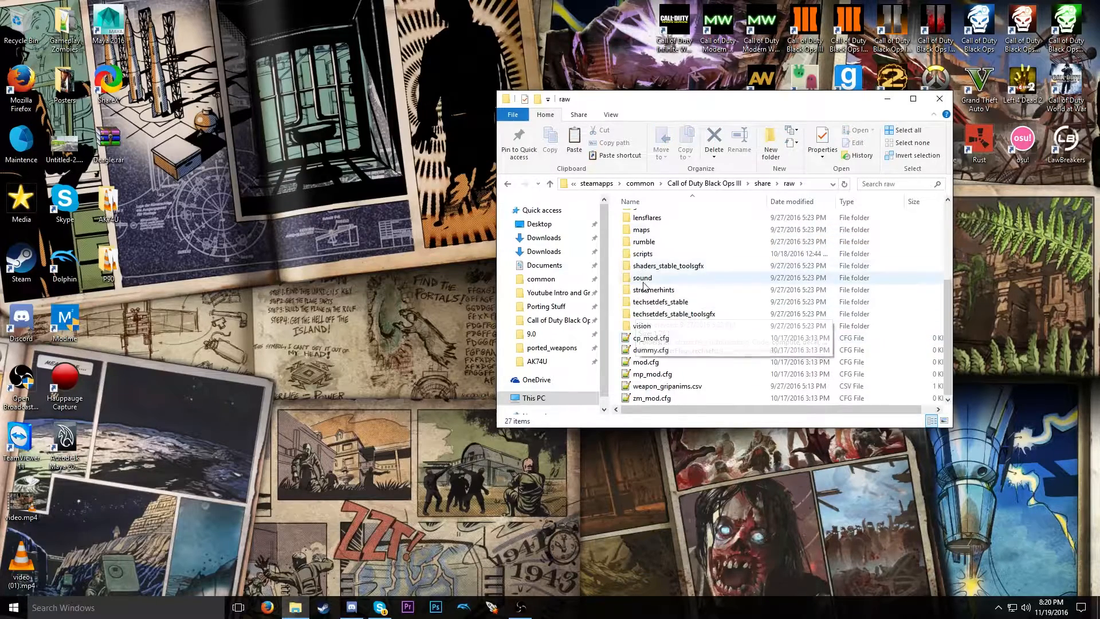
pyautogui.doubleClick(642, 279)
pyautogui.doubleClick(650, 218)
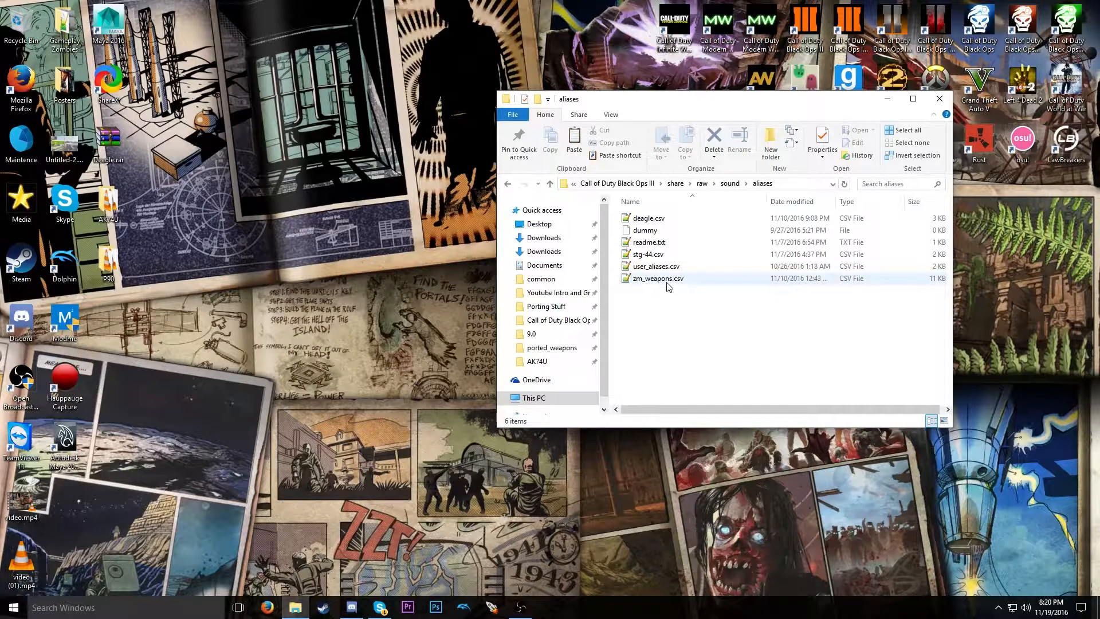
# - Open zm_weapons.csv from the aliases folder in Notepad++ and arrange the windows so both can be seen
pyautogui.doubleClick(653, 279)
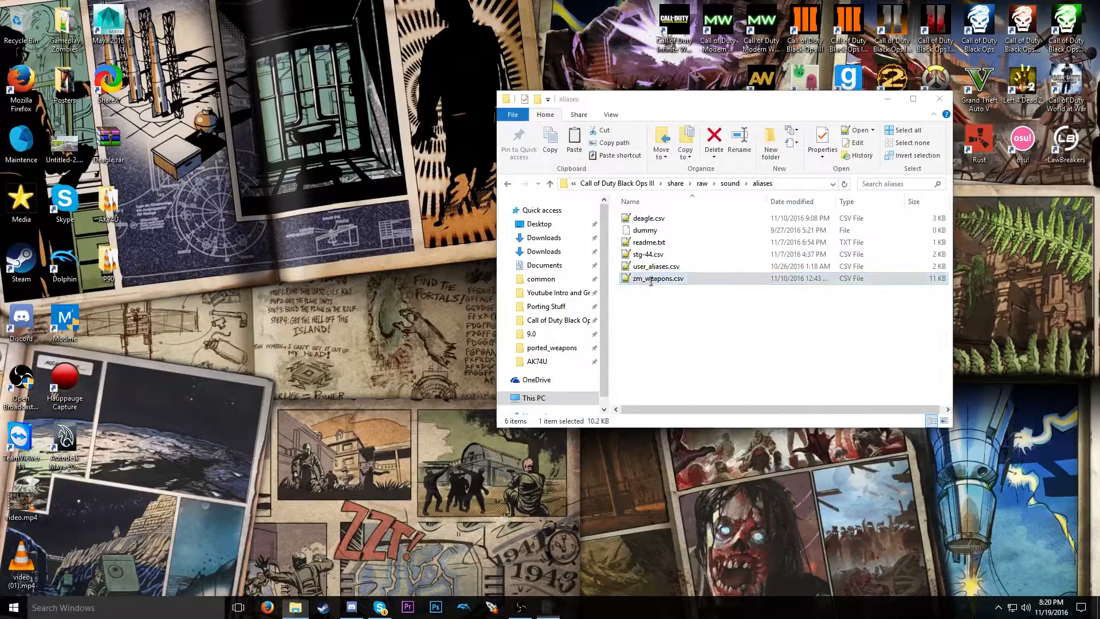
pyautogui.moveTo(676, 133); pyautogui.dragTo(749, 141)
pyautogui.moveTo(692, 102); pyautogui.dragTo(511, 92)
# - Open user_aliases.csv from the aliases folder to view its header row, and close it again
pyautogui.click(473, 260)
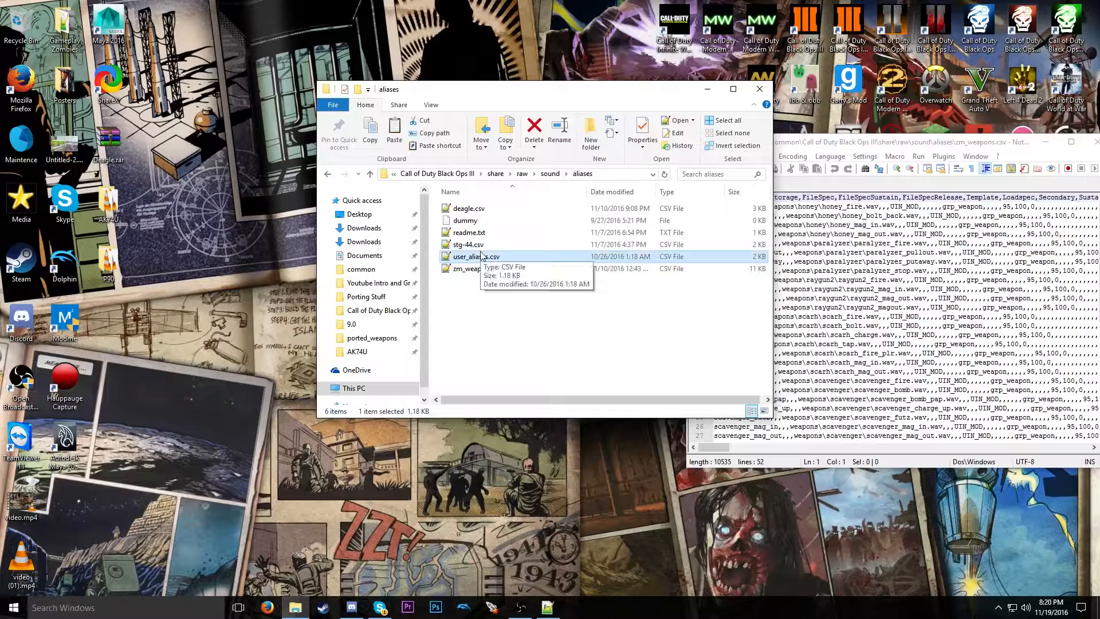
pyautogui.doubleClick(488, 257)
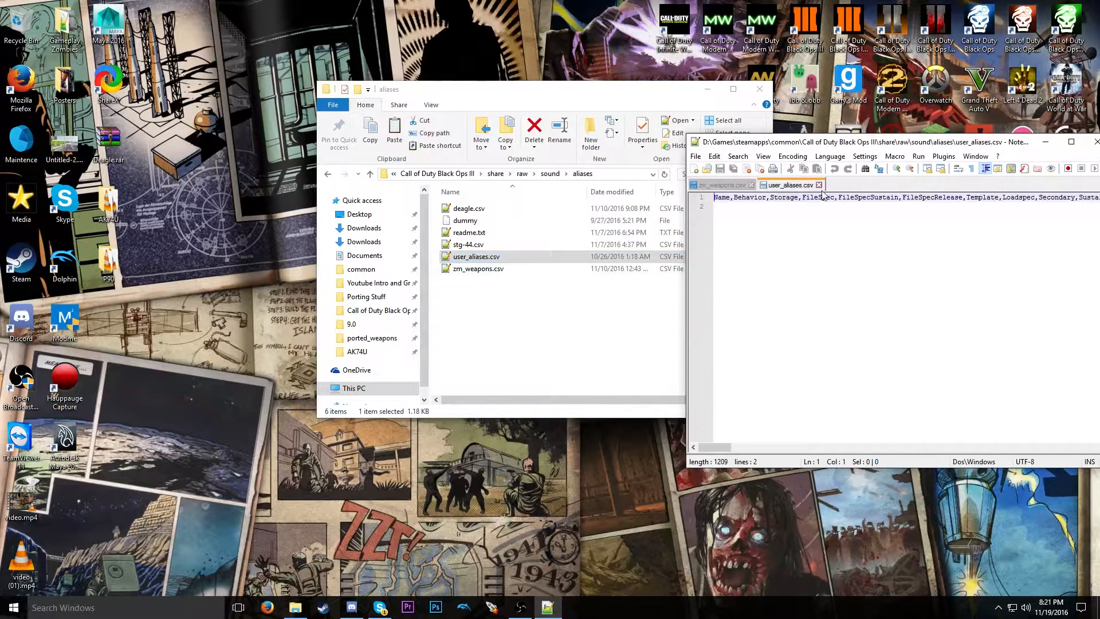
pyautogui.click(819, 185)
pyautogui.moveTo(780, 148); pyautogui.dragTo(661, 115)
pyautogui.doubleClick(476, 257)
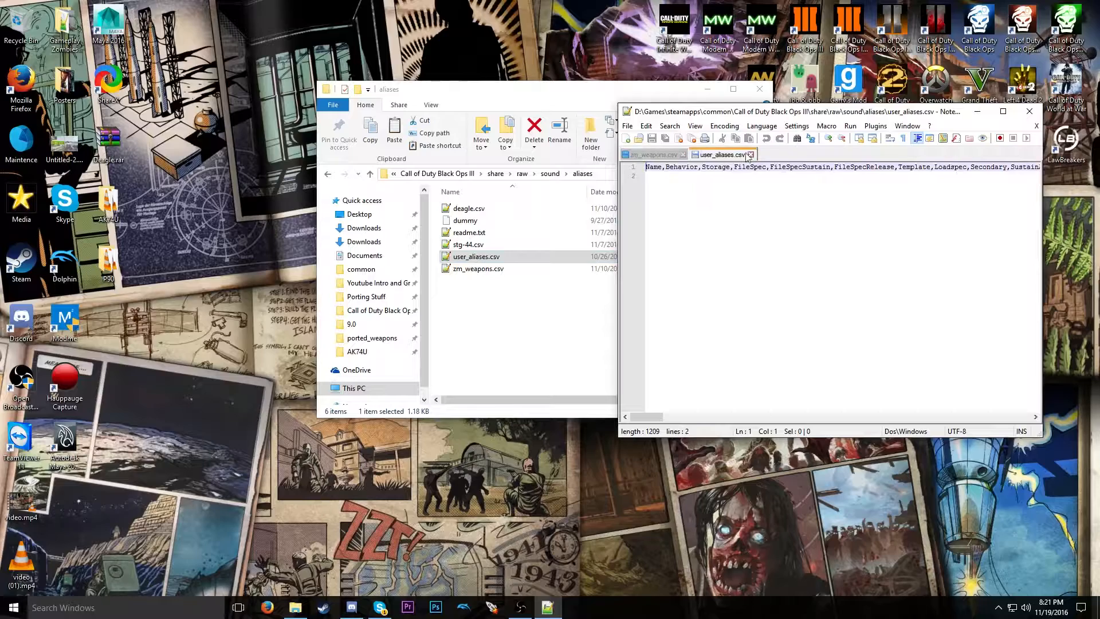
pyautogui.click(751, 154)
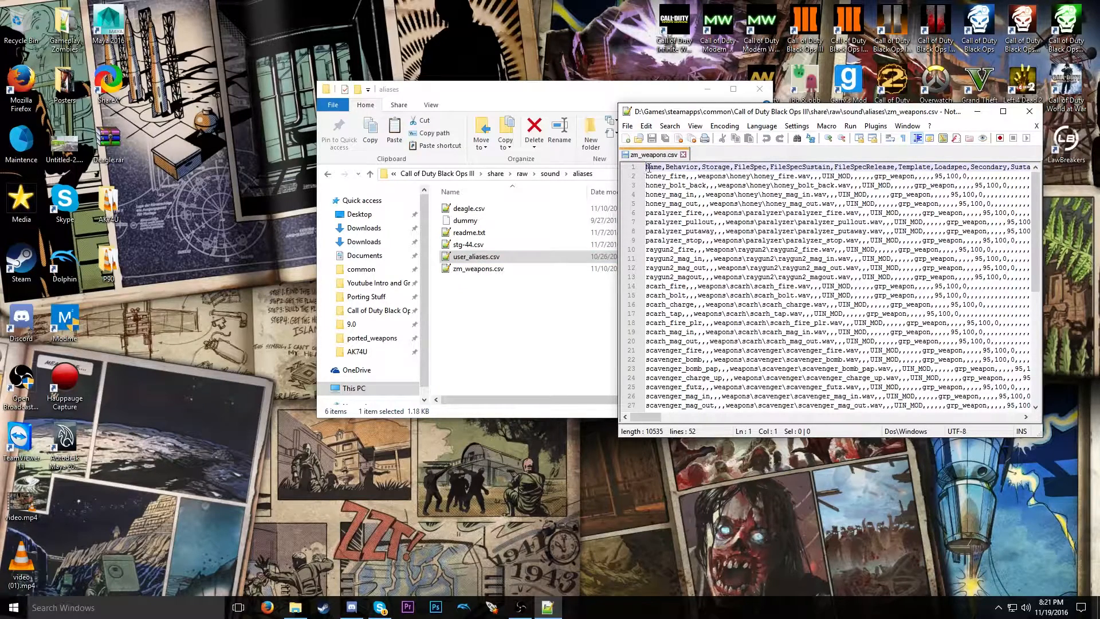
# - Review the header row and weapon entries in zm_weapons.csv, and enlarge the Notepad++ window to show more of each row
pyautogui.moveTo(647, 168); pyautogui.dragTo(967, 179)
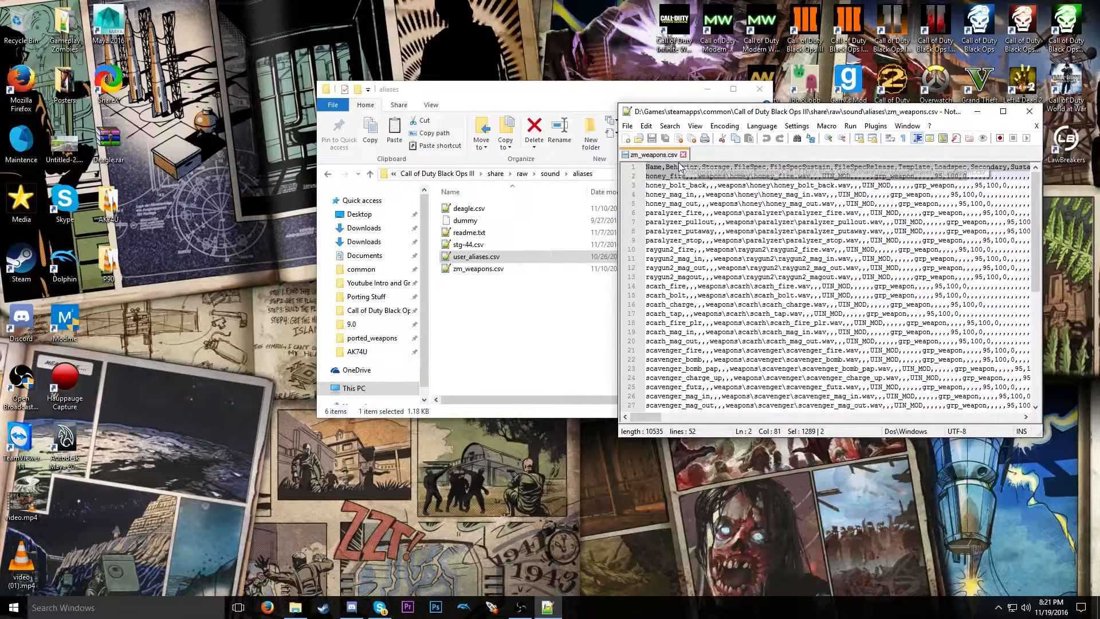
pyautogui.click(782, 167)
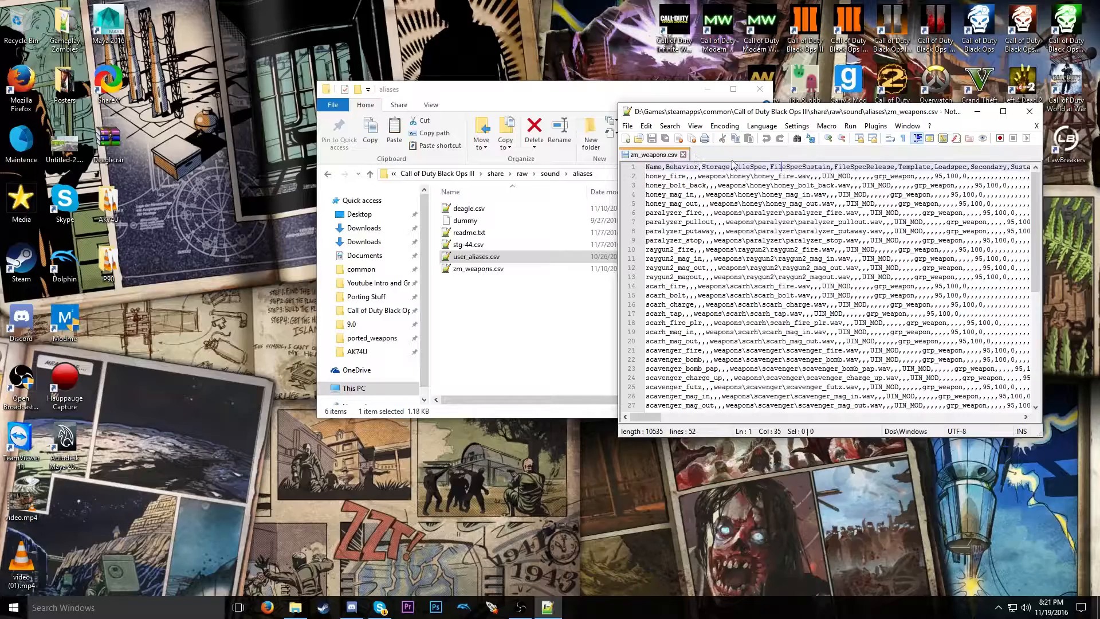
pyautogui.scroll(-8, 730, 185)
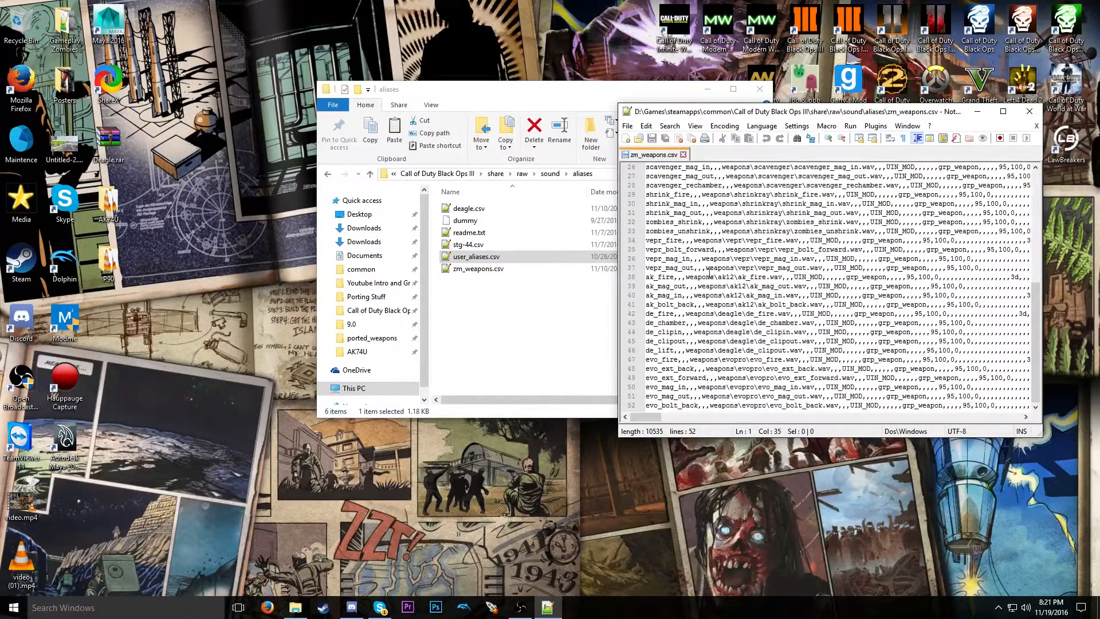
pyautogui.moveTo(675, 111); pyautogui.dragTo(424, 84)
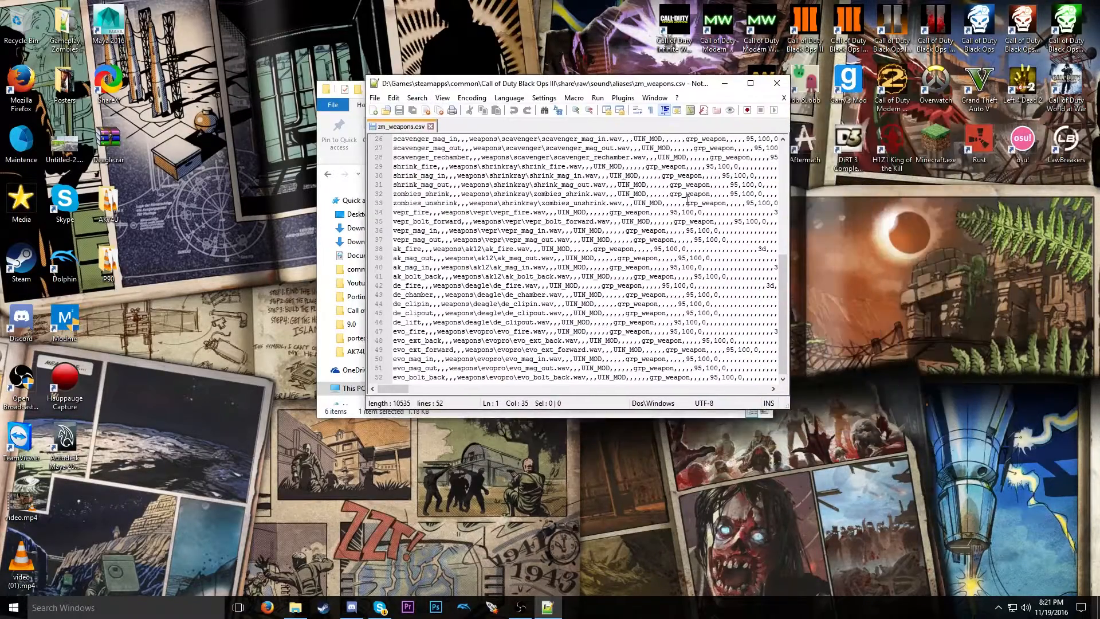
pyautogui.moveTo(800, 409); pyautogui.dragTo(977, 502)
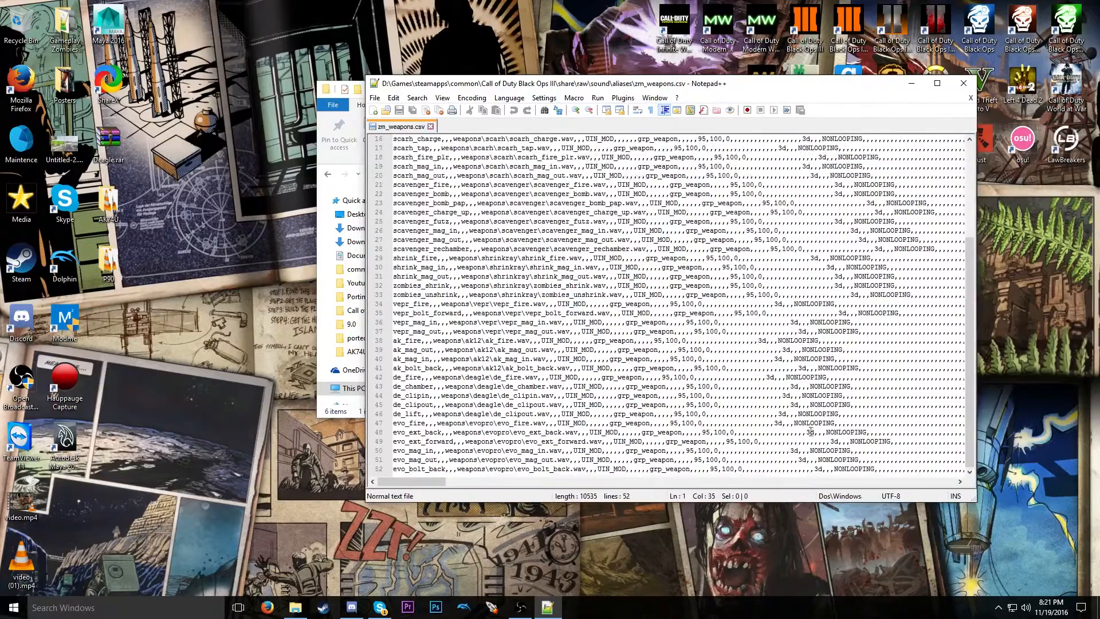
# - Copy the whole evo_fire row and paste it as a new row at the end of zm_weapons.csv
pyautogui.moveTo(394, 424); pyautogui.dragTo(968, 425)
pyautogui.click(462, 414)
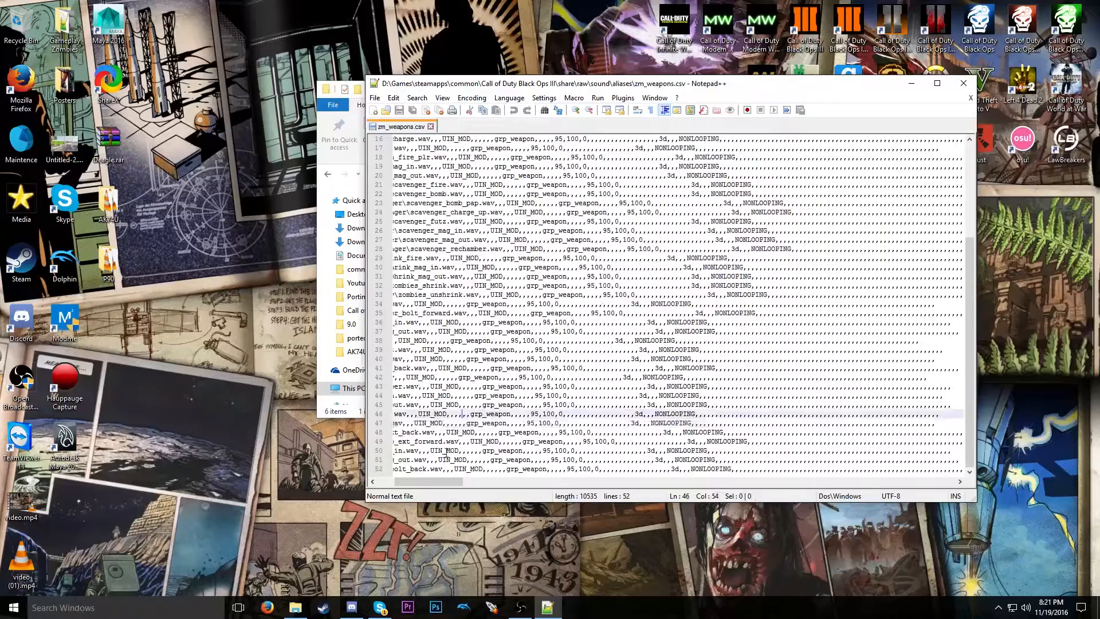
pyautogui.hscroll(-5, 424, 429)
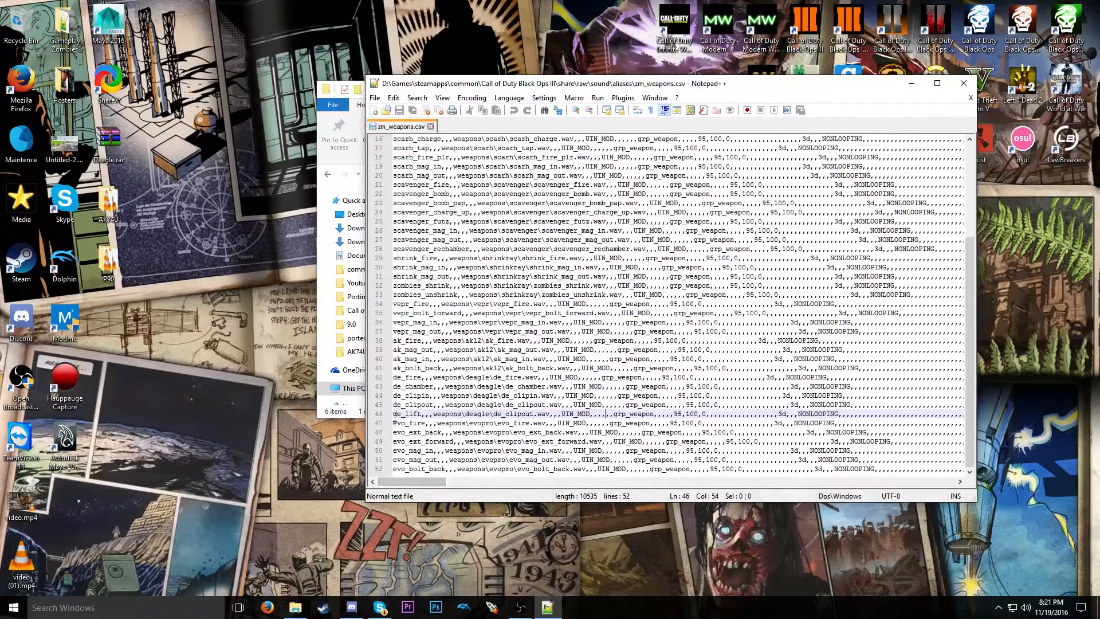
pyautogui.click(394, 423)
pyautogui.moveTo(394, 423); pyautogui.dragTo(965, 423)
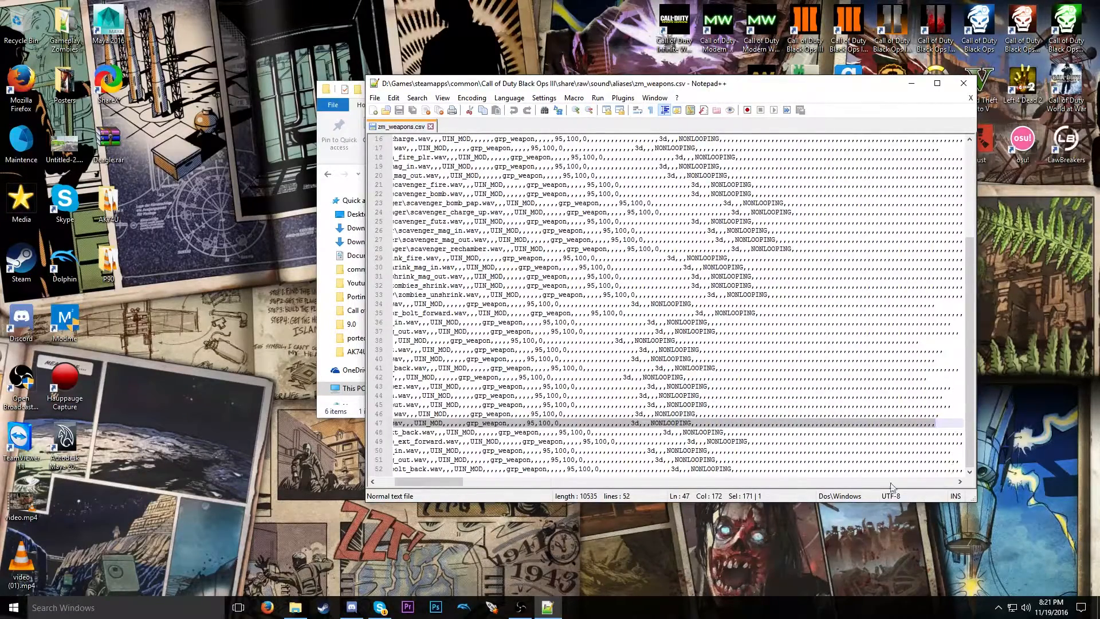
pyautogui.moveTo(448, 483); pyautogui.dragTo(454, 483)
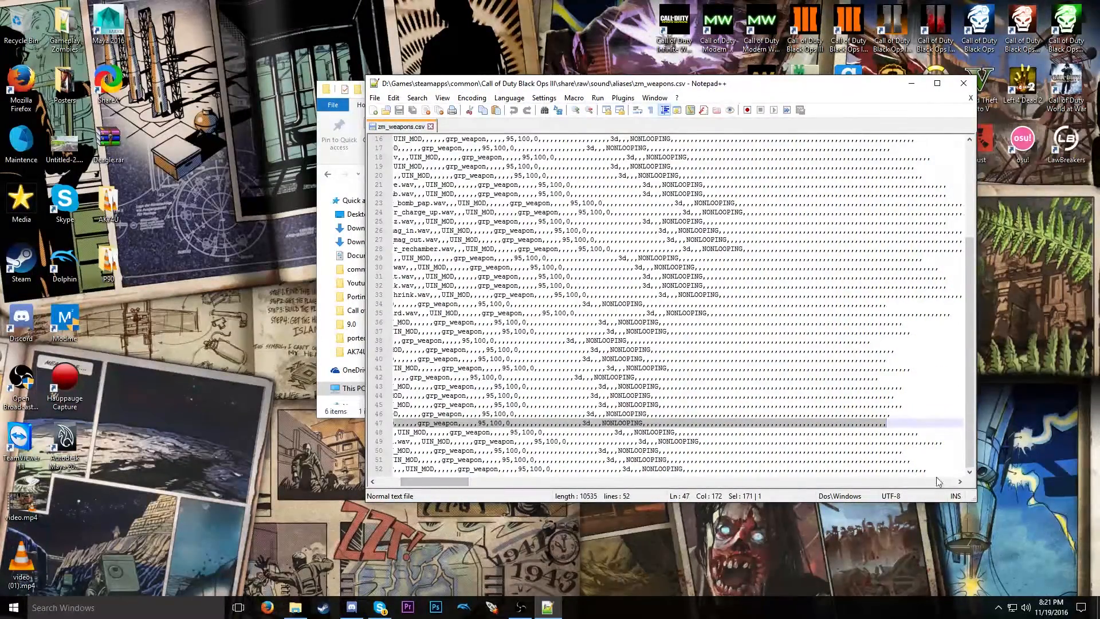
pyautogui.hotkey('ctrl', 'c')
pyautogui.hotkey('ctrl', 'End')
pyautogui.press('Return')
pyautogui.hotkey('ctrl', 'v')
# - Set the new row's alias name to ak74u_fire and check it against the sound files in the AK74U desktop folder
pyautogui.moveTo(434, 481); pyautogui.dragTo(393, 469)
pyautogui.write('ak74u')
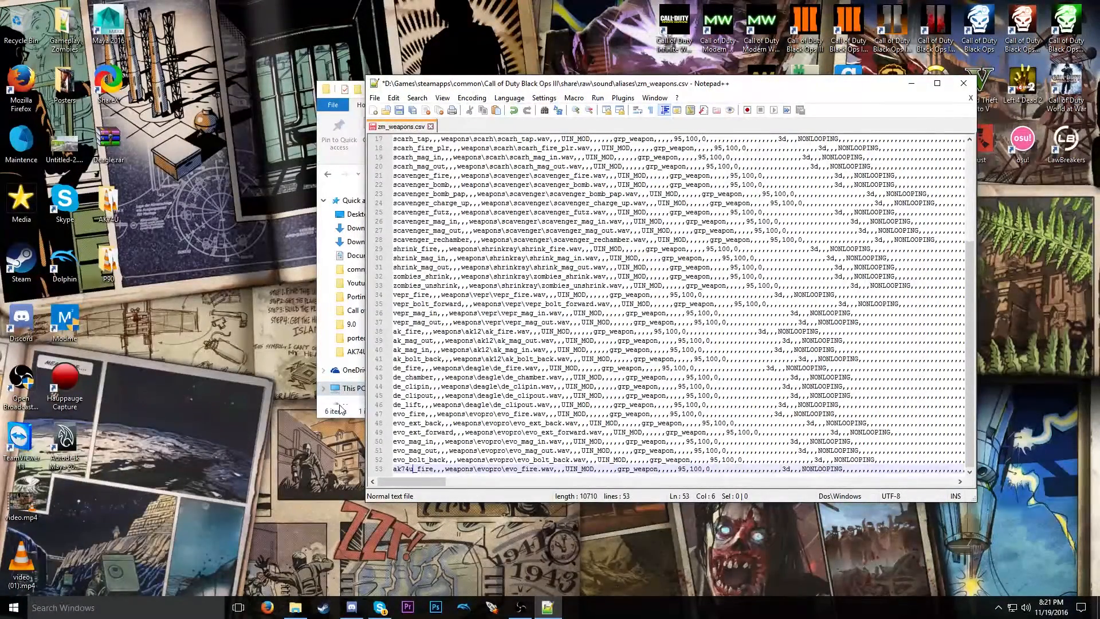
pyautogui.doubleClick(108, 202)
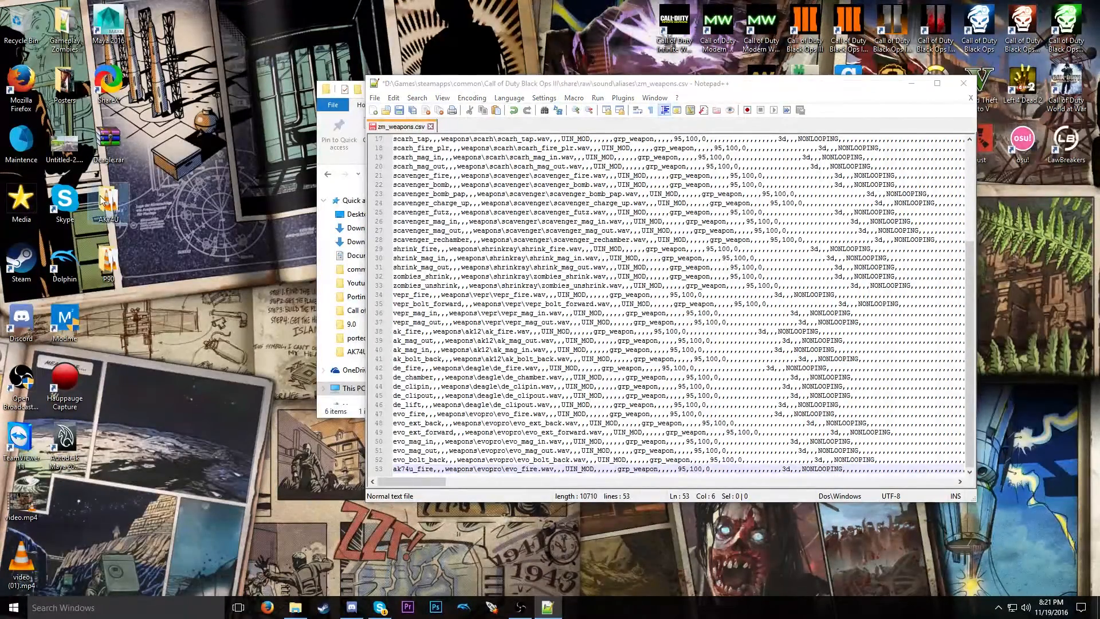
pyautogui.click(520, 236)
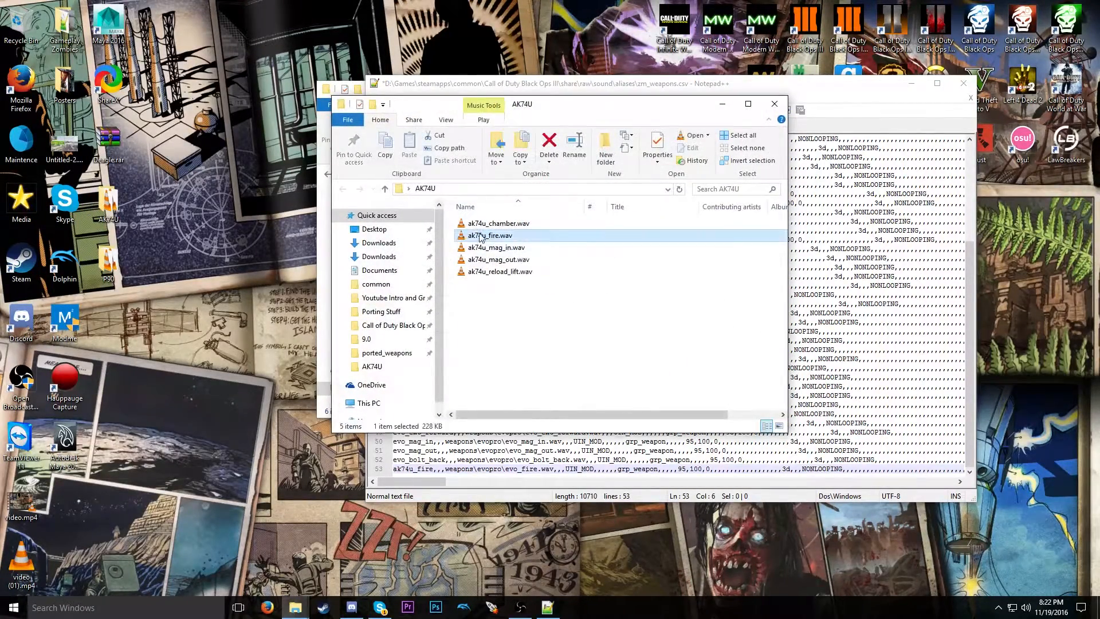
pyautogui.click(769, 106)
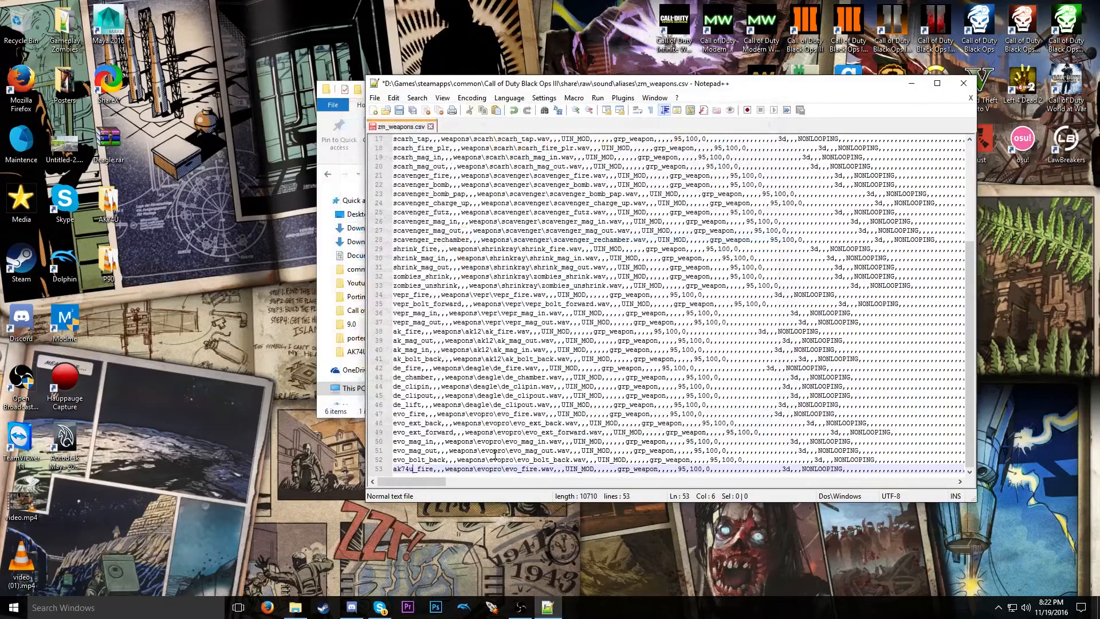
# - Set the folder in the new row's sound path to weapons\ak74u
pyautogui.click(506, 469)
pyautogui.press('BackSpace')
pyautogui.press('BackSpace')
pyautogui.press('BackSpace')
pyautogui.press('BackSpace')
pyautogui.press('BackSpace')
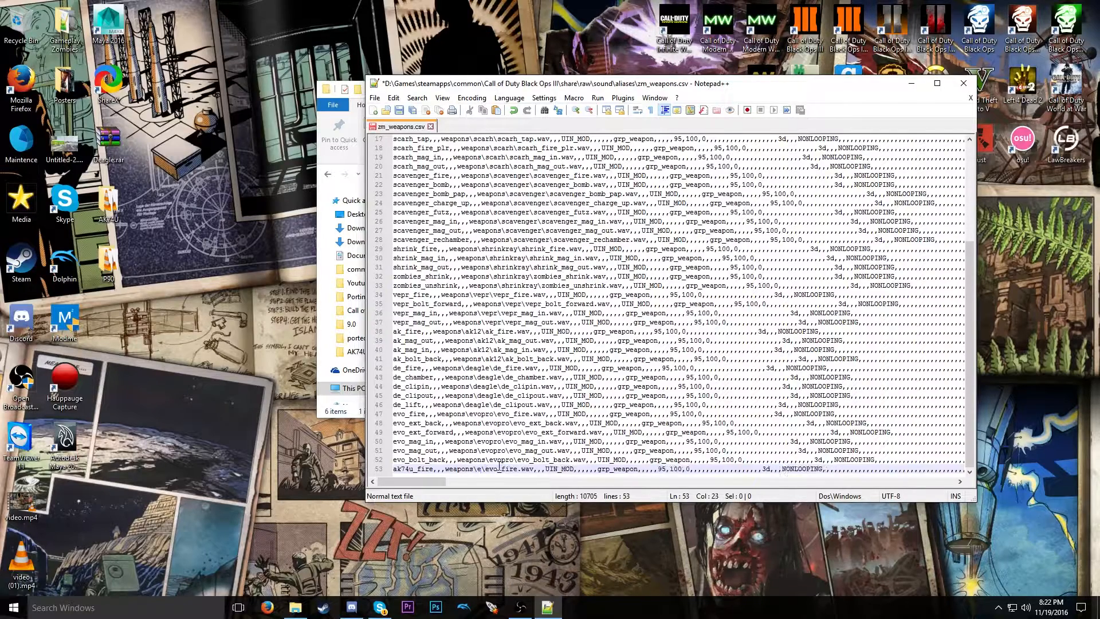
pyautogui.press('BackSpace')
pyautogui.write('ak74u')
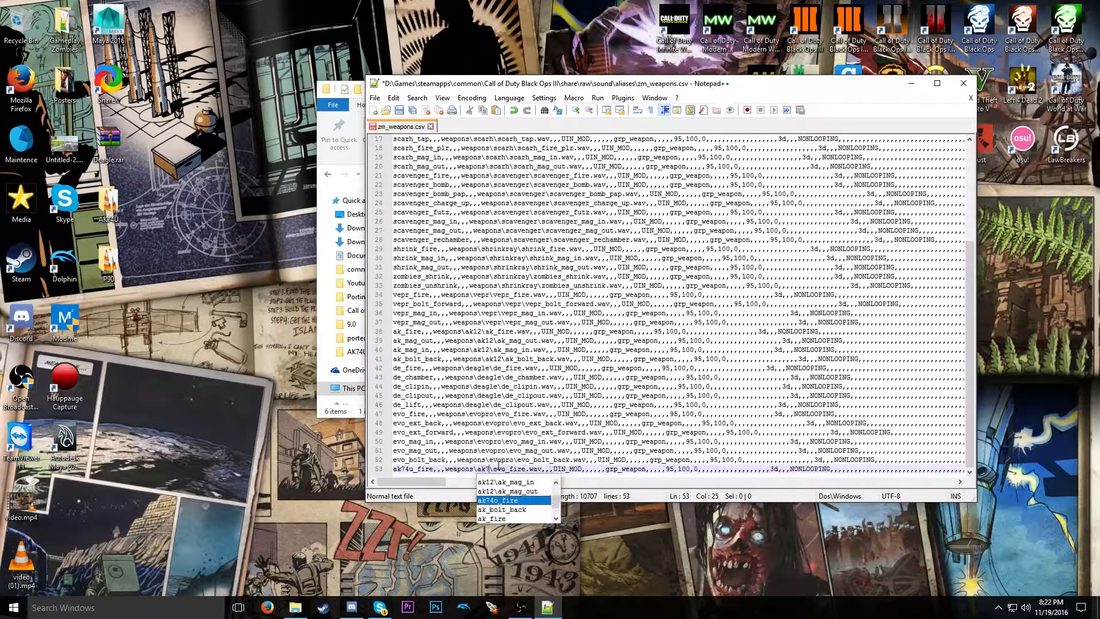
# - Set the sound file name in the ak74u_fire row to ak74u_fire.wav
pyautogui.click(500, 468)
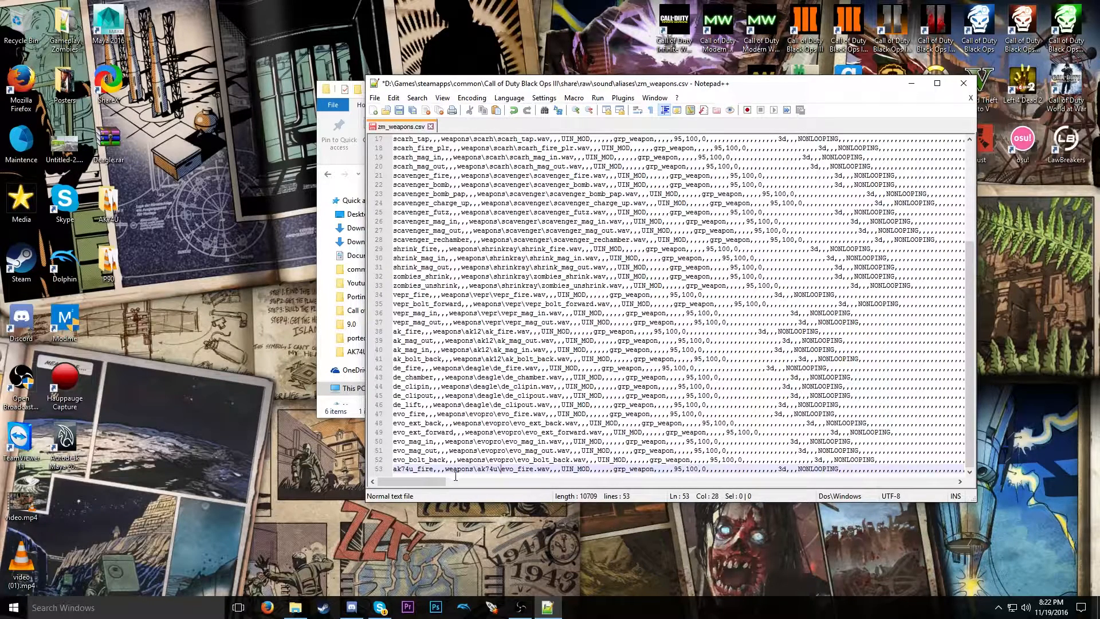
pyautogui.click(474, 468)
pyautogui.moveTo(478, 469); pyautogui.dragTo(427, 481)
pyautogui.click(497, 469)
pyautogui.press('BackSpace')
pyautogui.press('BackSpace')
pyautogui.press('BackSpace')
pyautogui.press('BackSpace')
pyautogui.write('ak74yu_')
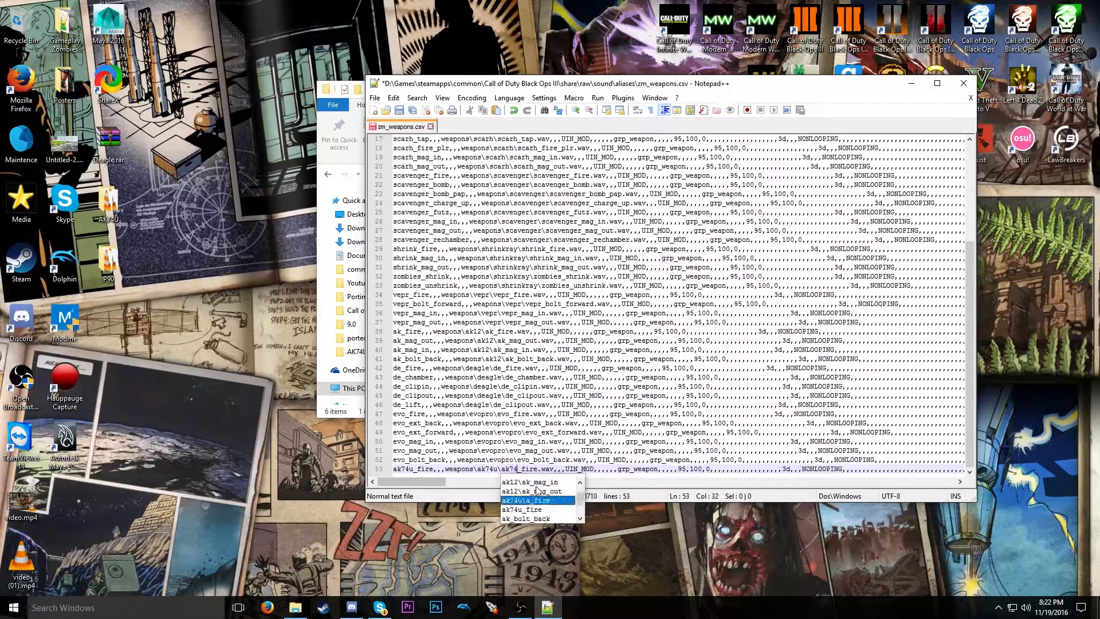
pyautogui.press('BackSpace')
pyautogui.press('BackSpace')
pyautogui.write('u')
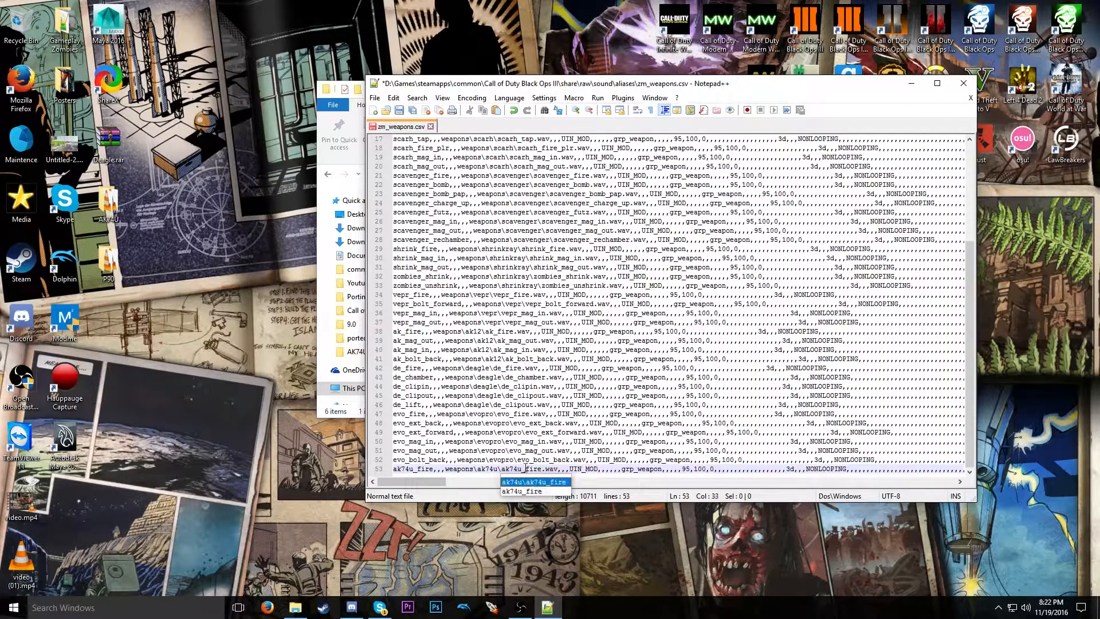
pyautogui.click(523, 468)
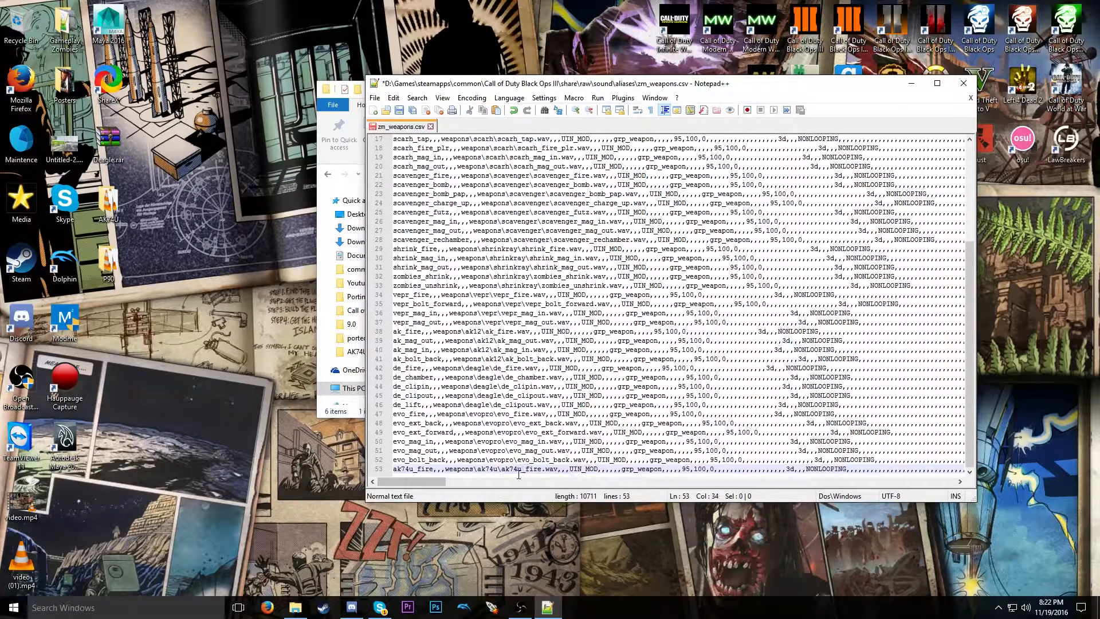
# - Duplicate the ak74u_fire row four times below itself at the end of the file
pyautogui.click(387, 469)
pyautogui.moveTo(394, 470); pyautogui.dragTo(963, 472)
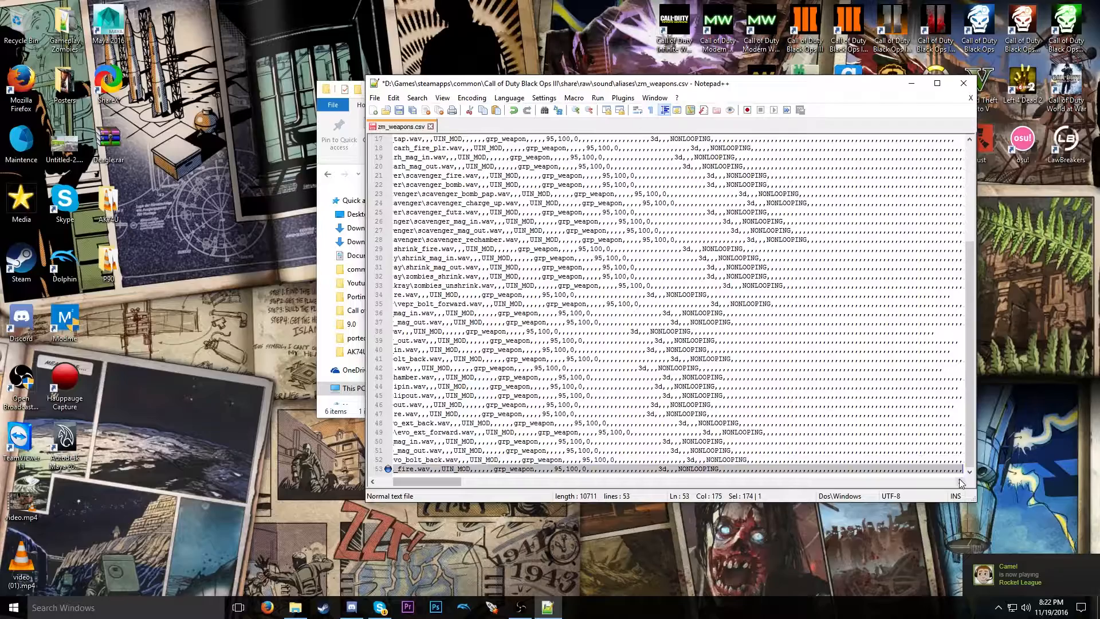
pyautogui.click(963, 472)
pyautogui.press('Return')
pyautogui.hotkey('ctrl', 'v')
pyautogui.hotkey('ctrl', 'v')
pyautogui.hotkey('ctrl', 'v')
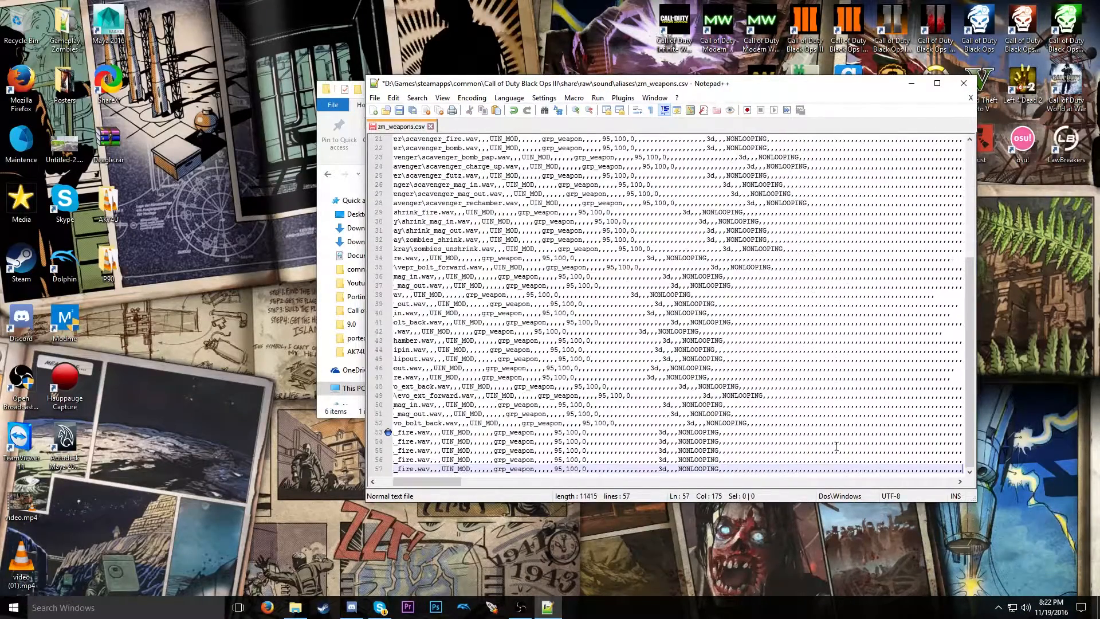
pyautogui.hotkey('ctrl', 'v')
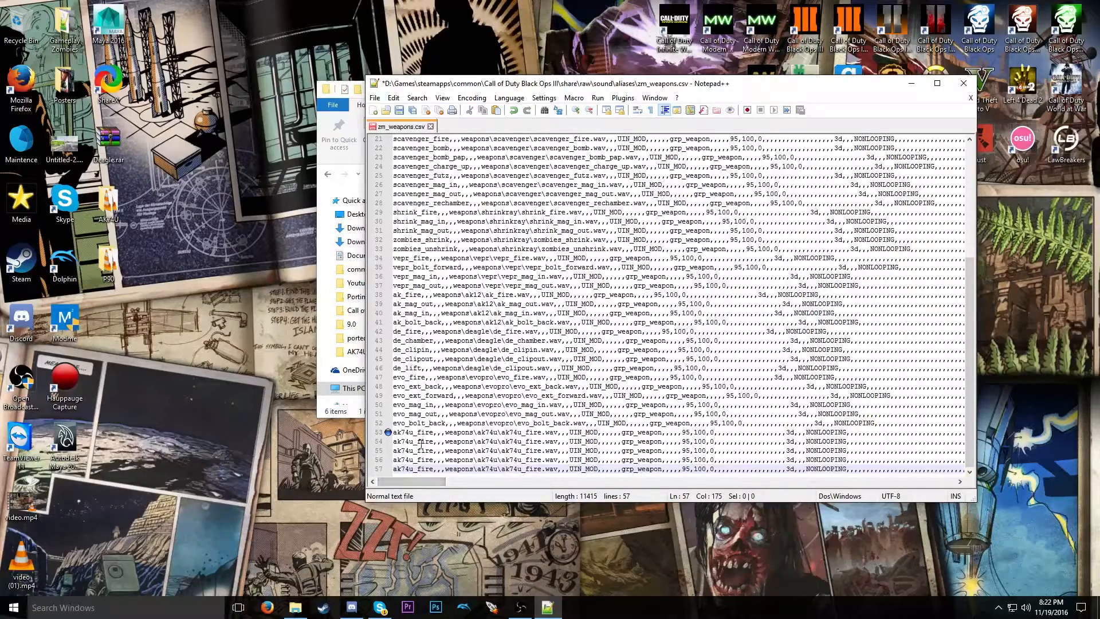
# - Following the AK74U folder's file names, rename the duplicated rows' aliases and files to ak74u_chamber, ak74u_mag_in, ak74u_mag_out and ak74u_reload_lift, and save
pyautogui.click(118, 213)
pyautogui.doubleClick(118, 213)
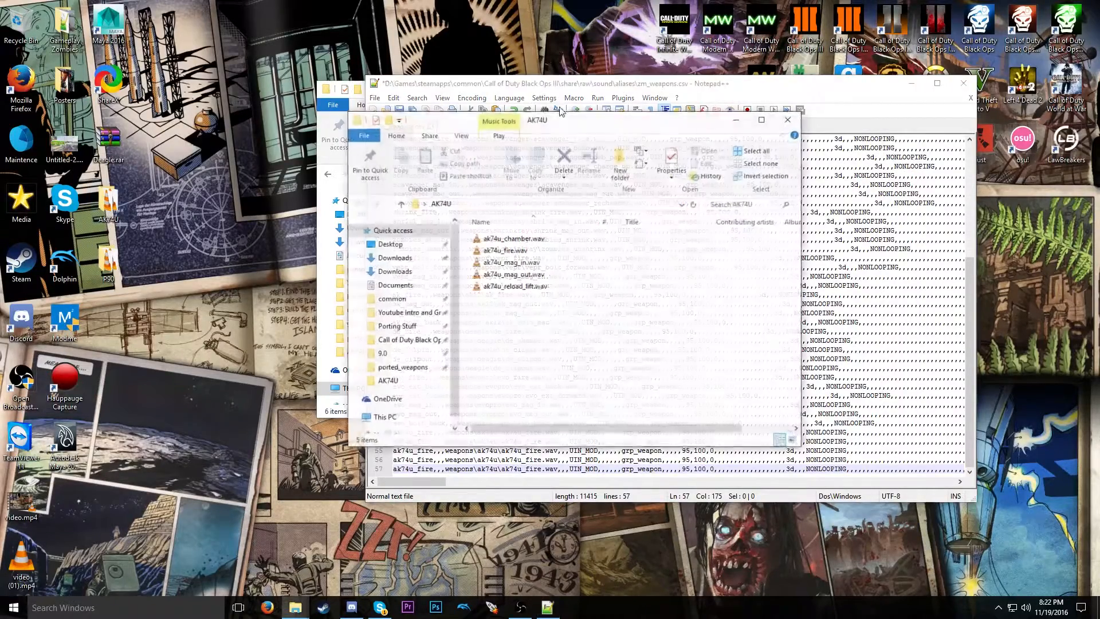
pyautogui.moveTo(607, 91); pyautogui.dragTo(252, 104)
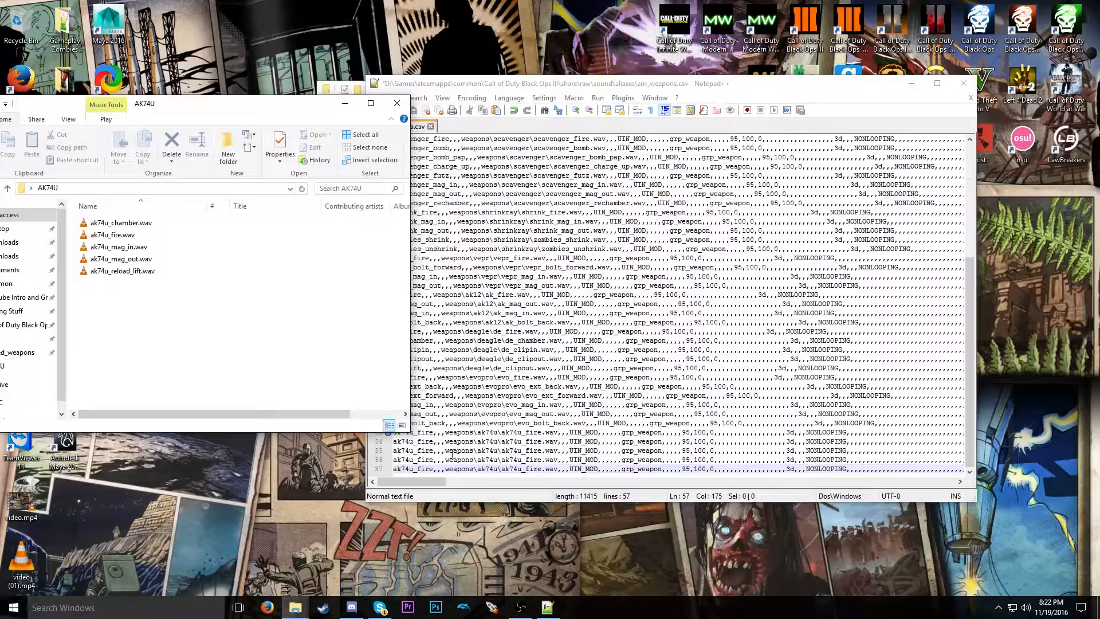
pyautogui.click(434, 442)
pyautogui.press('BackSpace')
pyautogui.press('BackSpace')
pyautogui.press('BackSpace')
pyautogui.press('BackSpace')
pyautogui.write('chamber')
pyautogui.doubleClick(551, 442)
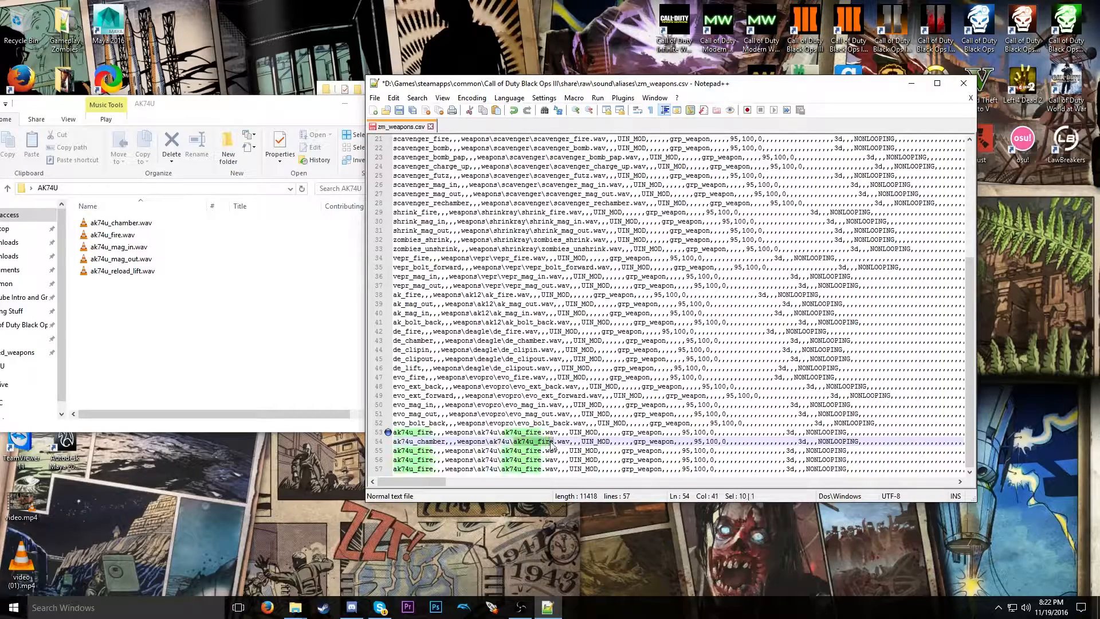
pyautogui.write('ak74u_c')
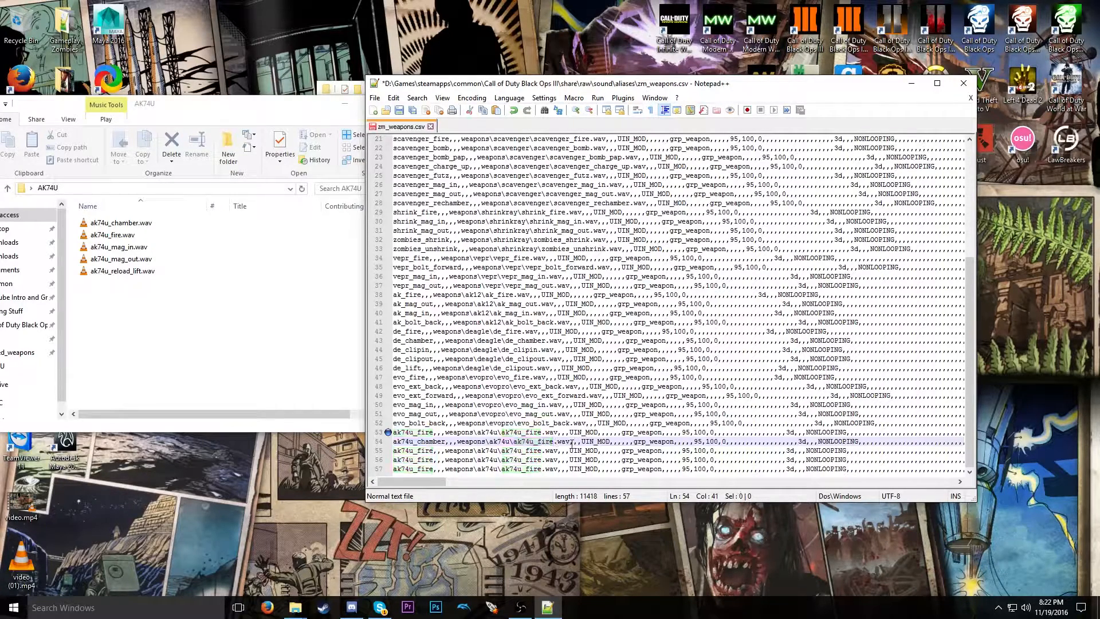
pyautogui.press('Return')
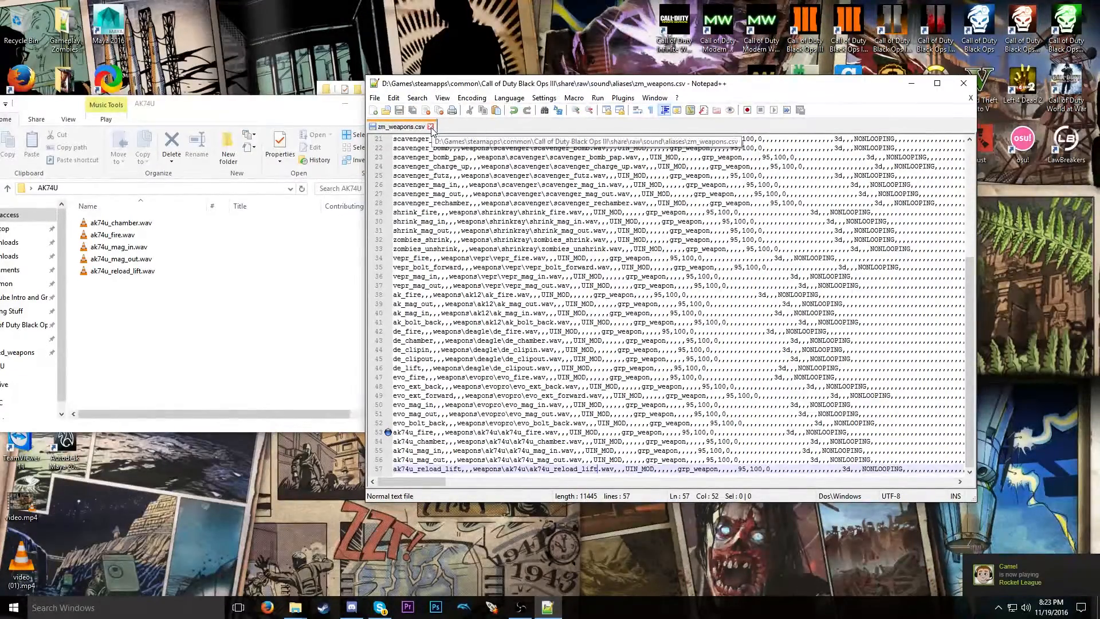
# - Close zm_weapons.csv, Notepad++ and the AK74U folder window
pyautogui.click(431, 127)
pyautogui.click(963, 83)
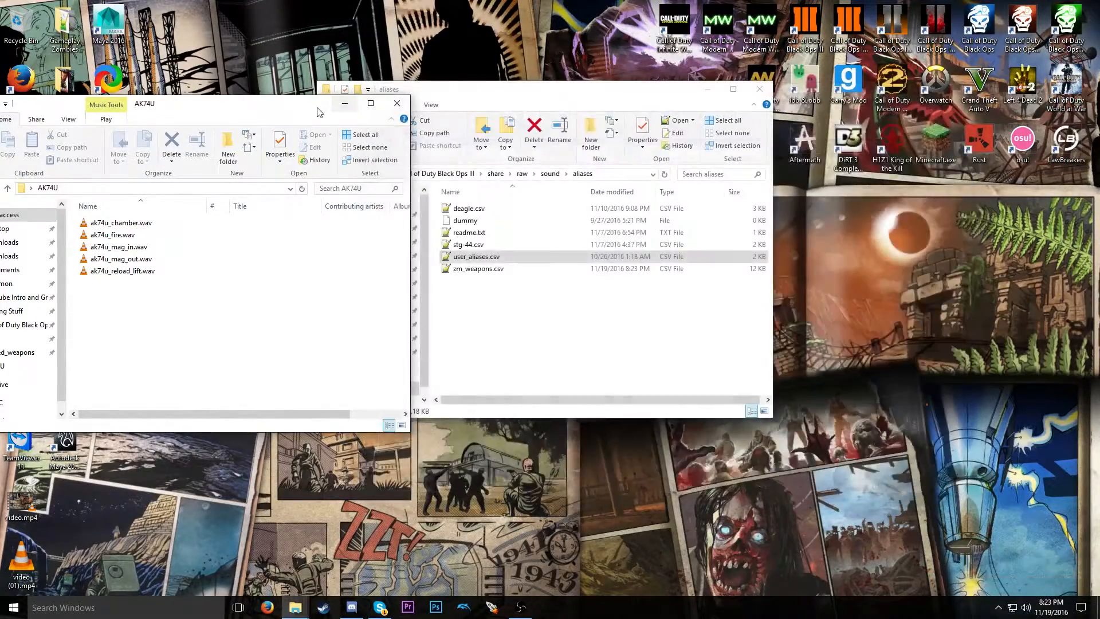
pyautogui.moveTo(255, 109); pyautogui.dragTo(479, 129)
pyautogui.click(576, 122)
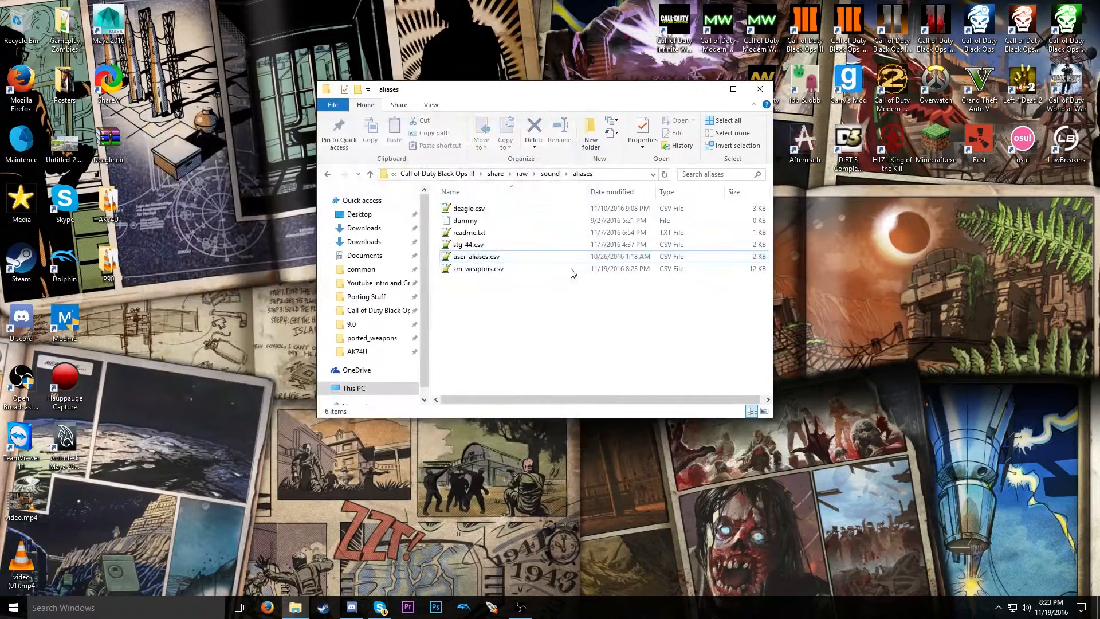
# - Go to the zm_boss map's sound\zoneconfig folder under usermaps in the Call of Duty Black Ops III directory
pyautogui.click(462, 174)
pyautogui.scroll(-3, 532, 261)
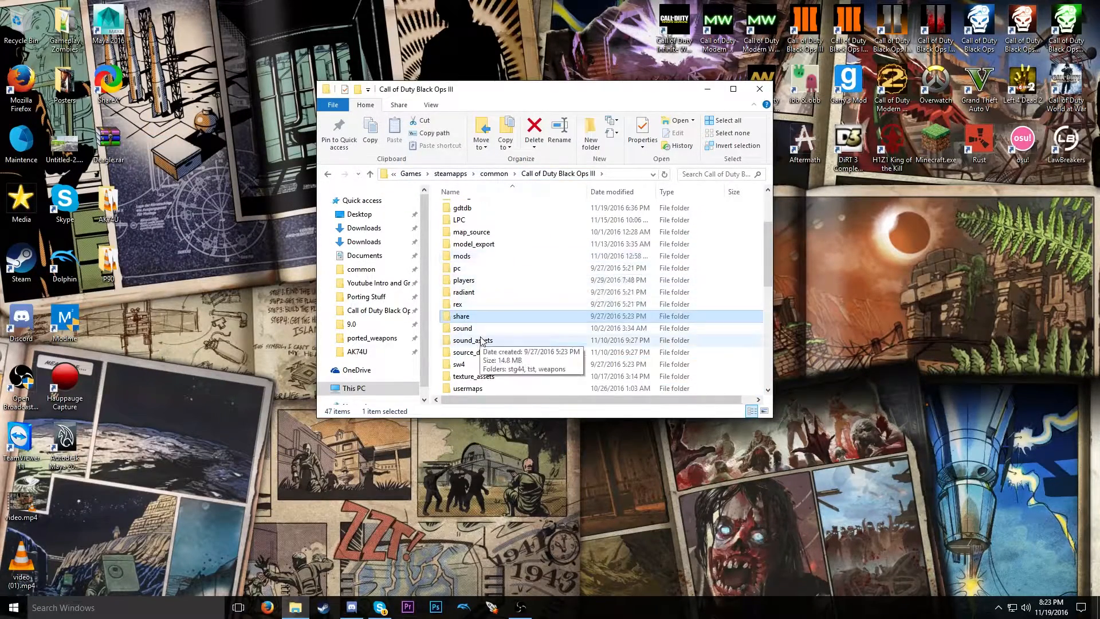
pyautogui.scroll(-2, 480, 340)
pyautogui.doubleClick(467, 316)
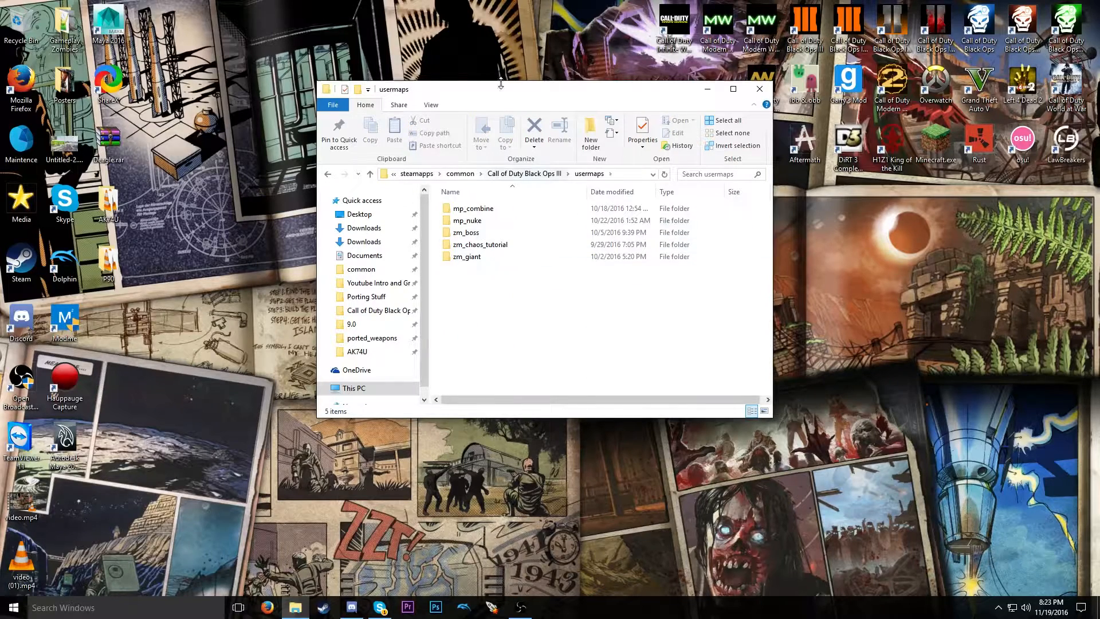
pyautogui.moveTo(507, 89); pyautogui.dragTo(571, 66)
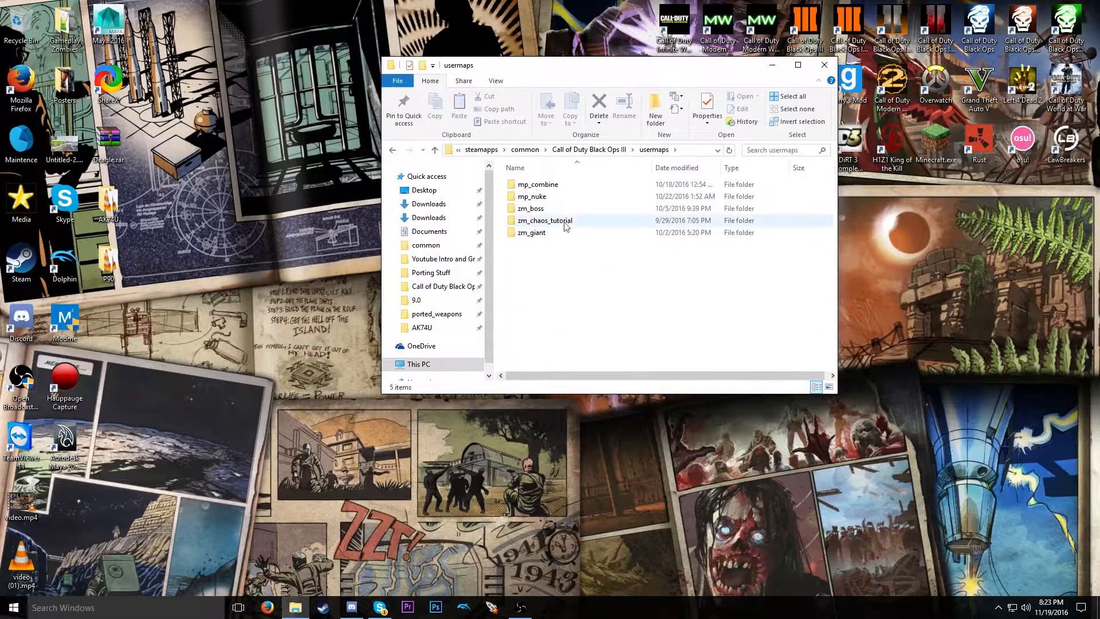
pyautogui.doubleClick(524, 211)
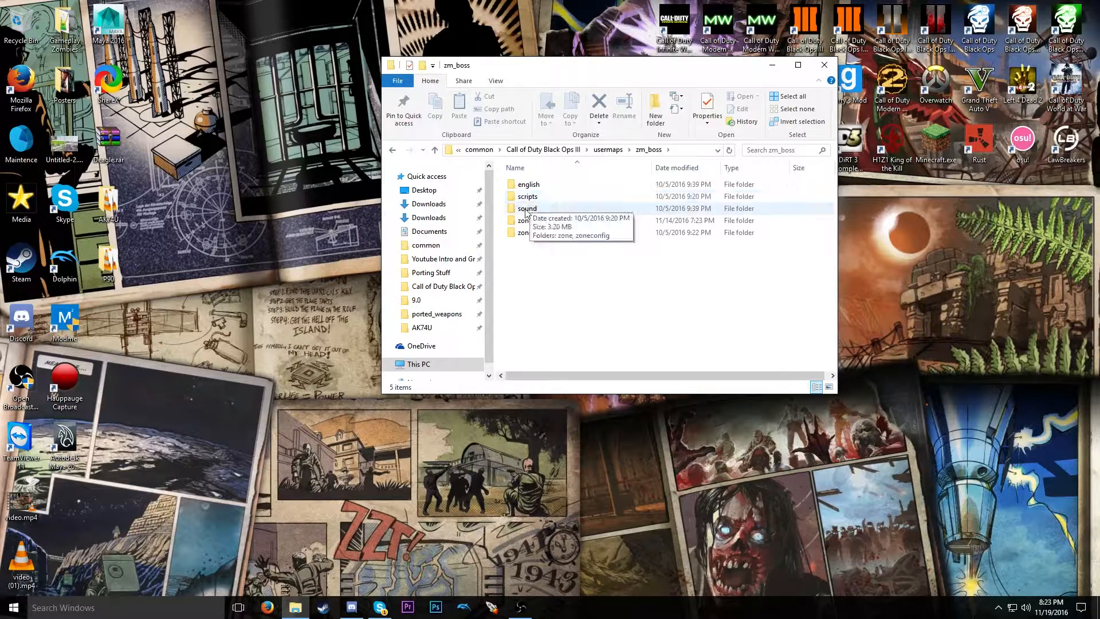
pyautogui.doubleClick(525, 209)
pyautogui.doubleClick(524, 198)
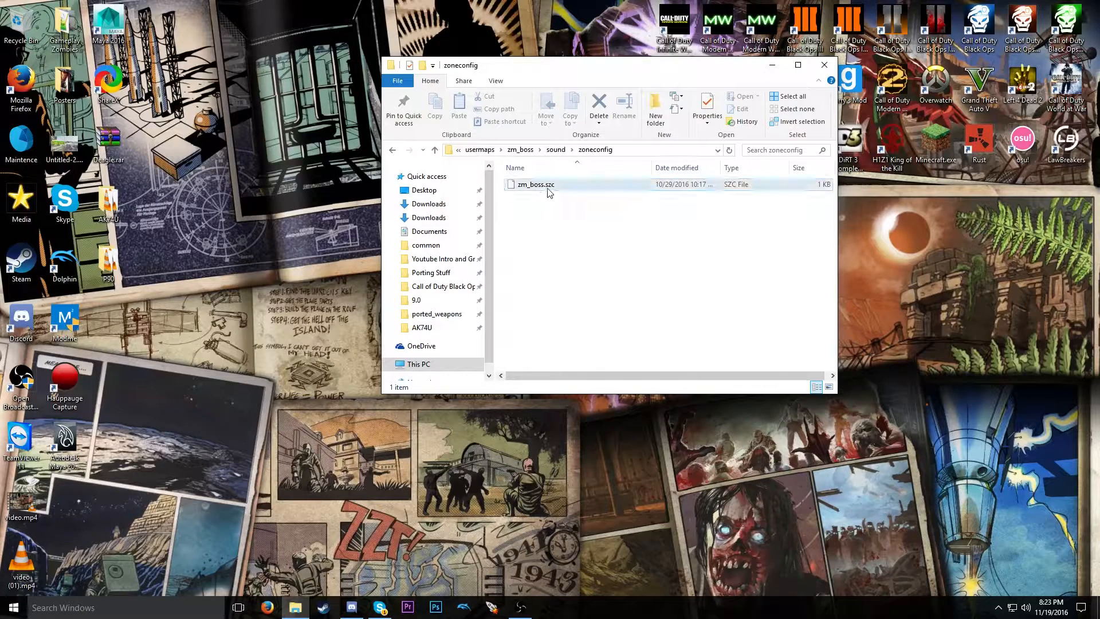
# - Open zm_boss.szc for editing in Notepad++
pyautogui.click(551, 187)
pyautogui.rightClick(551, 186)
pyautogui.click(577, 214)
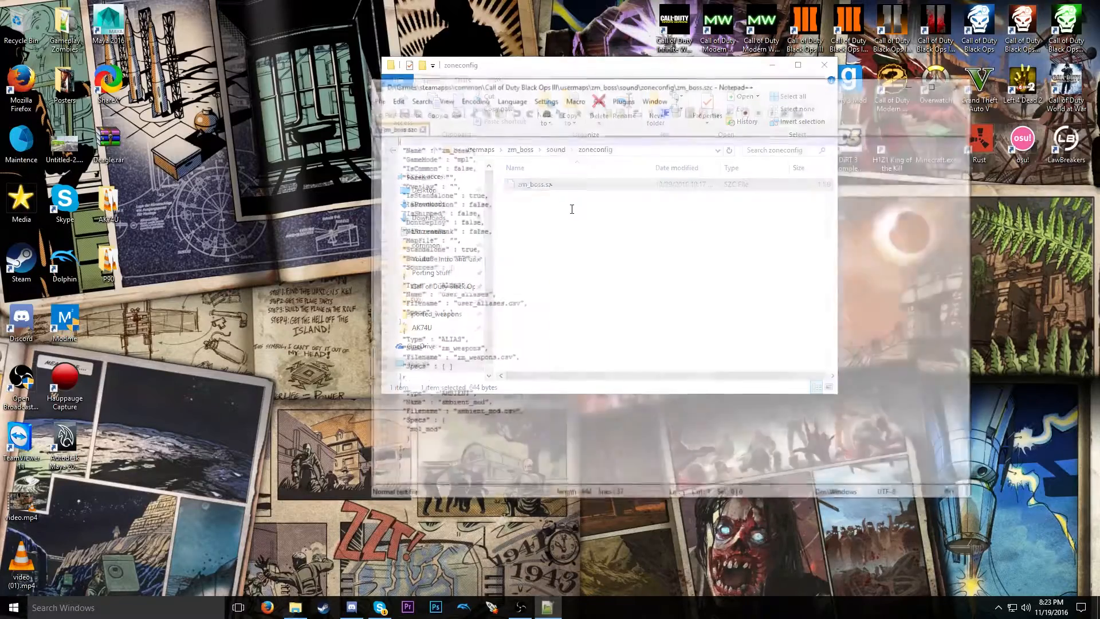
pyautogui.moveTo(496, 88); pyautogui.dragTo(526, 73)
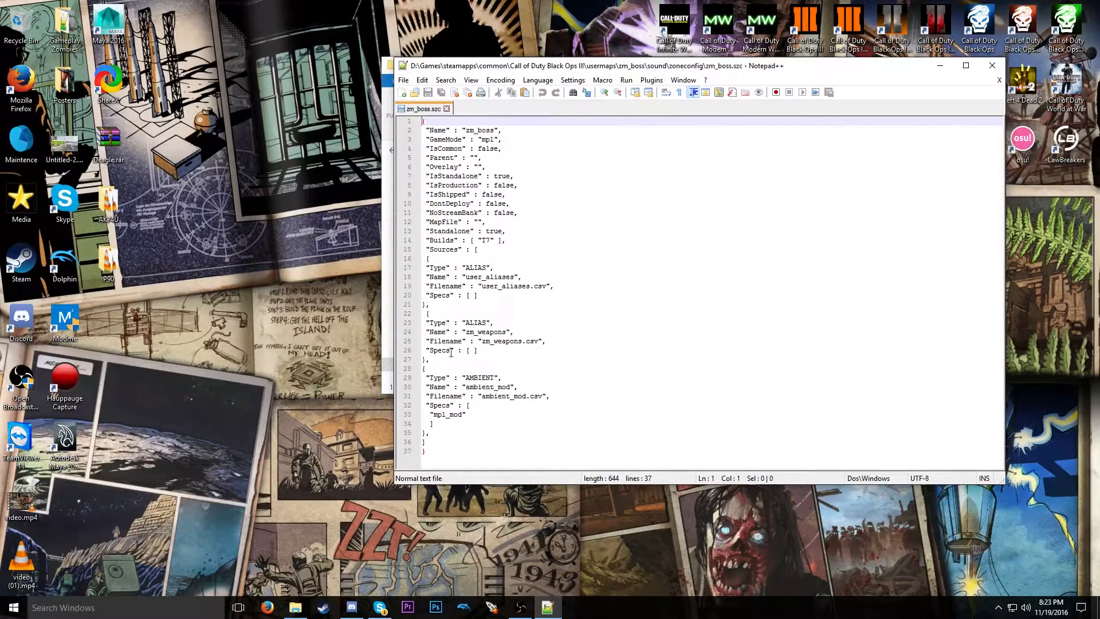
# - Go to the share\raw\sound\aliases folder of Black Ops III and place its window beside the open zm_boss.szc file
pyautogui.click(295, 607)
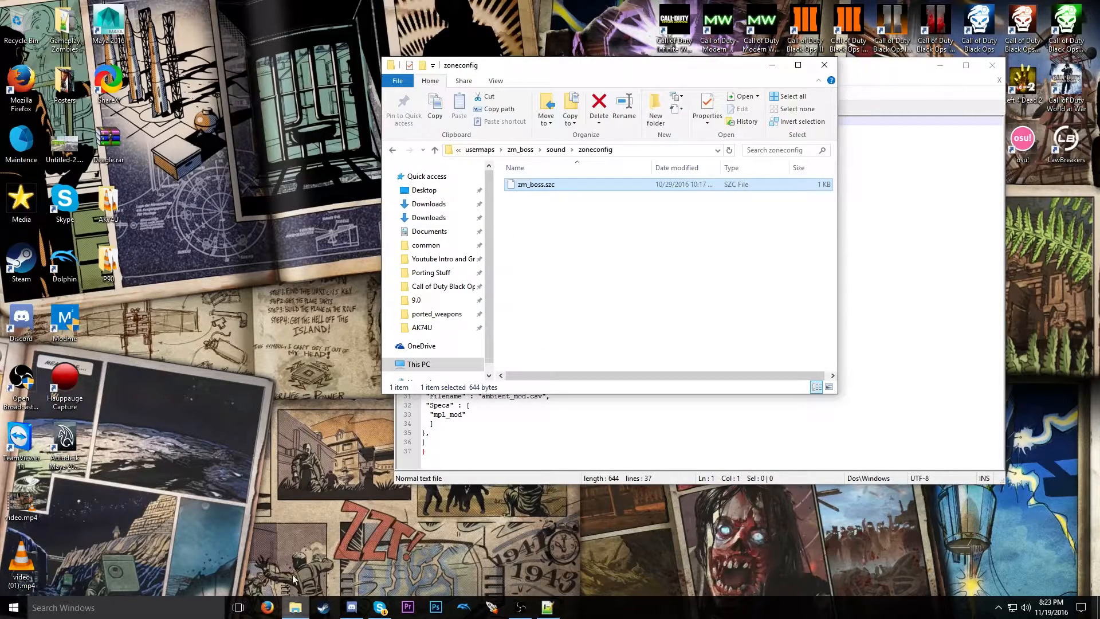
pyautogui.click(508, 150)
pyautogui.click(588, 149)
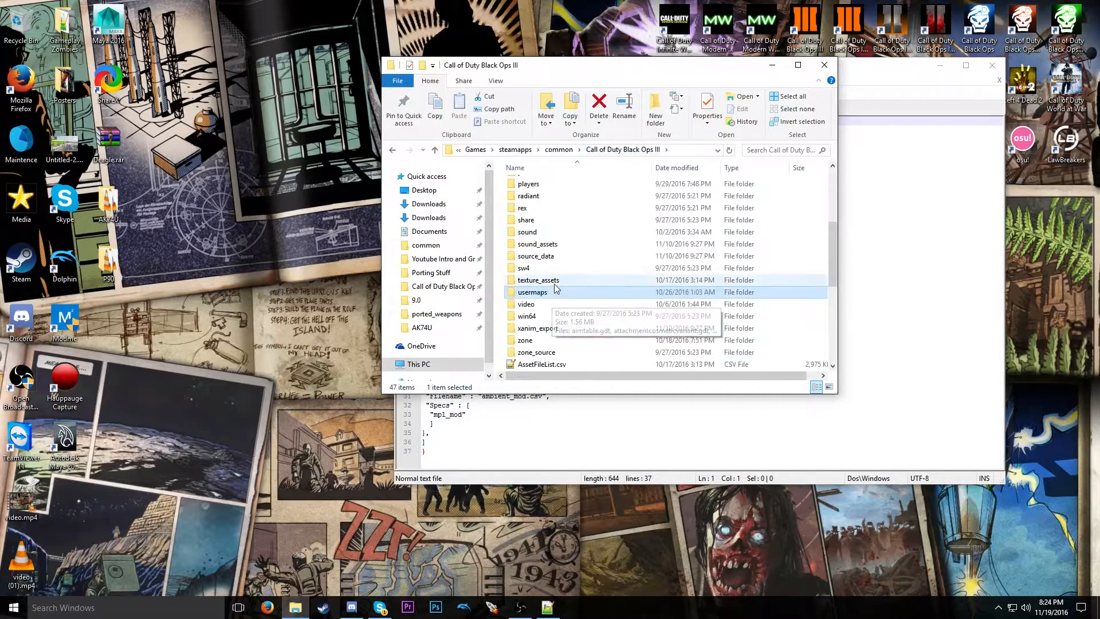
pyautogui.click(534, 222)
pyautogui.doubleClick(535, 222)
pyautogui.doubleClick(537, 198)
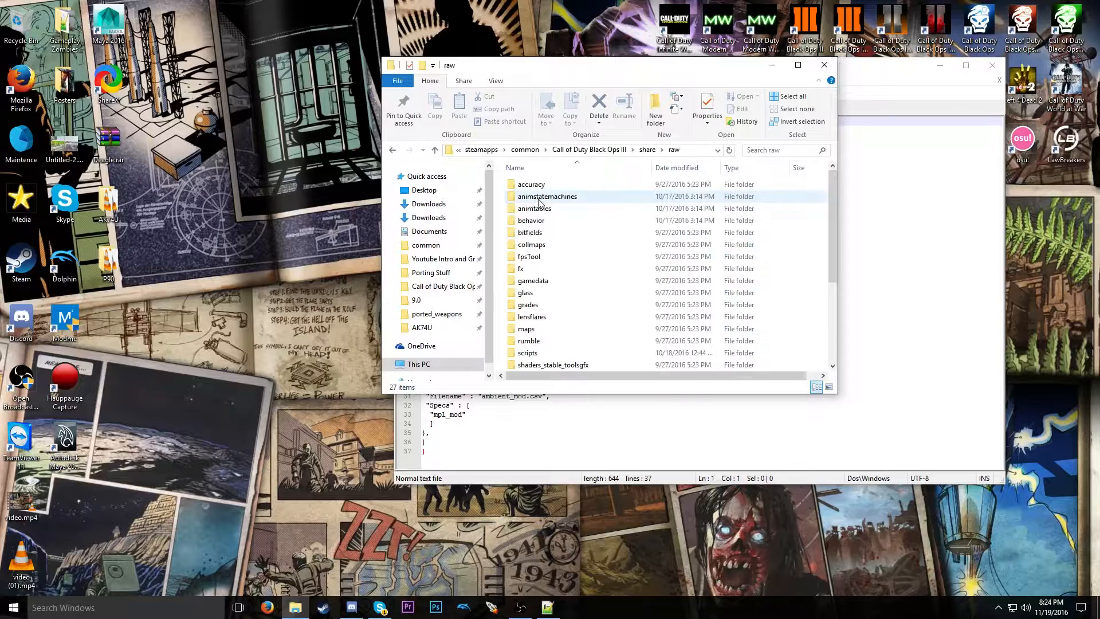
pyautogui.scroll(-4, 533, 281)
pyautogui.doubleClick(530, 281)
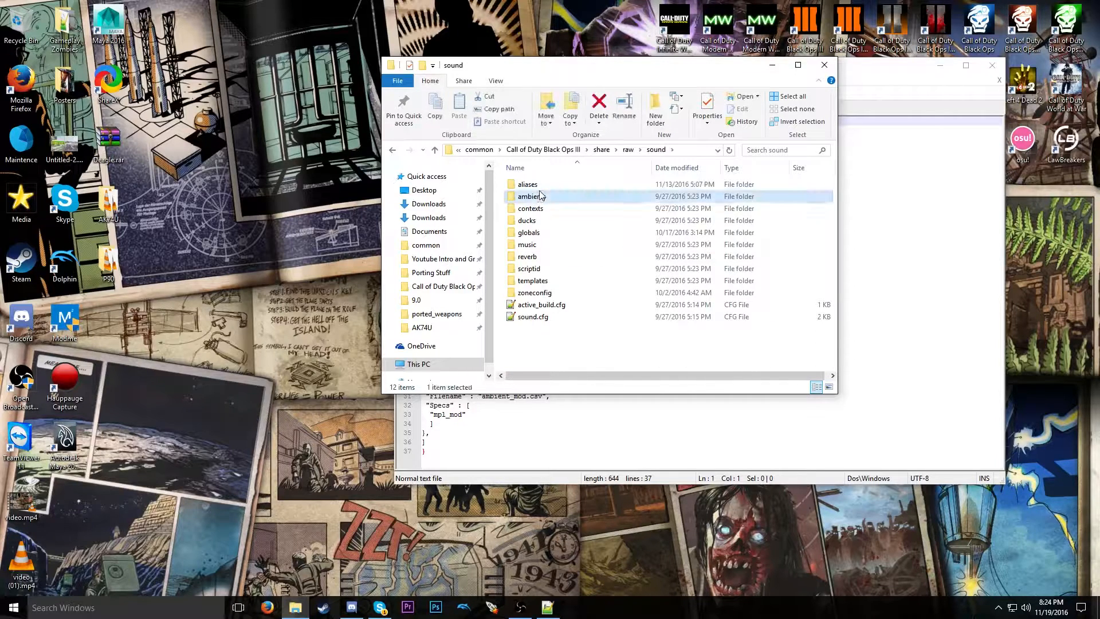
pyautogui.doubleClick(530, 195)
pyautogui.click(391, 149)
pyautogui.doubleClick(547, 181)
pyautogui.moveTo(580, 69); pyautogui.dragTo(293, 72)
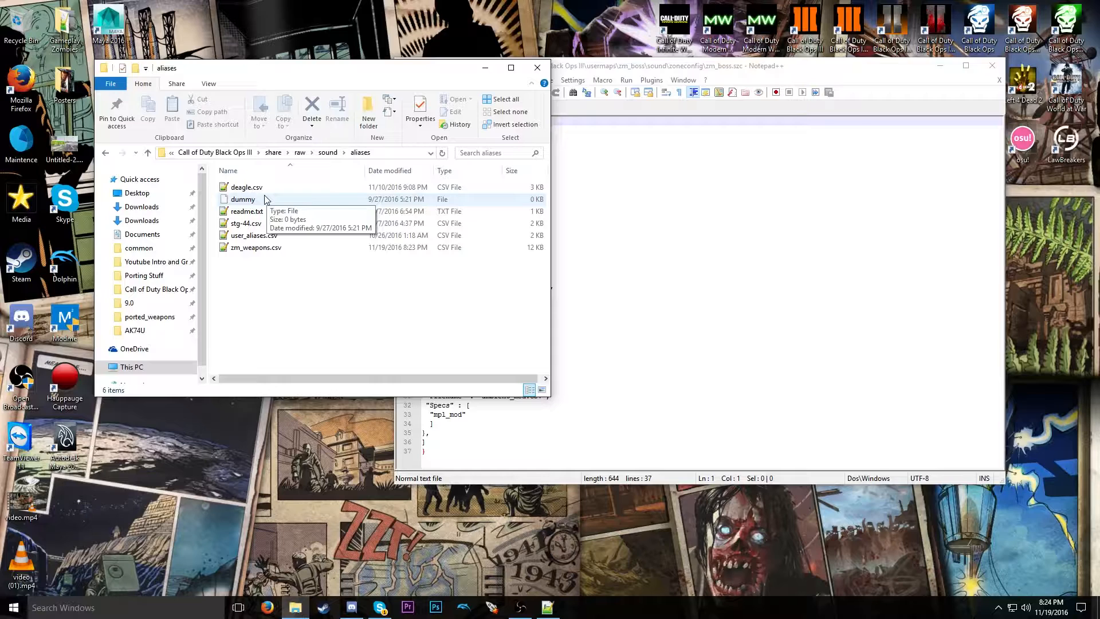
# - Open deagle.csv to examine its sound alias rows, and close it again
pyautogui.click(251, 188)
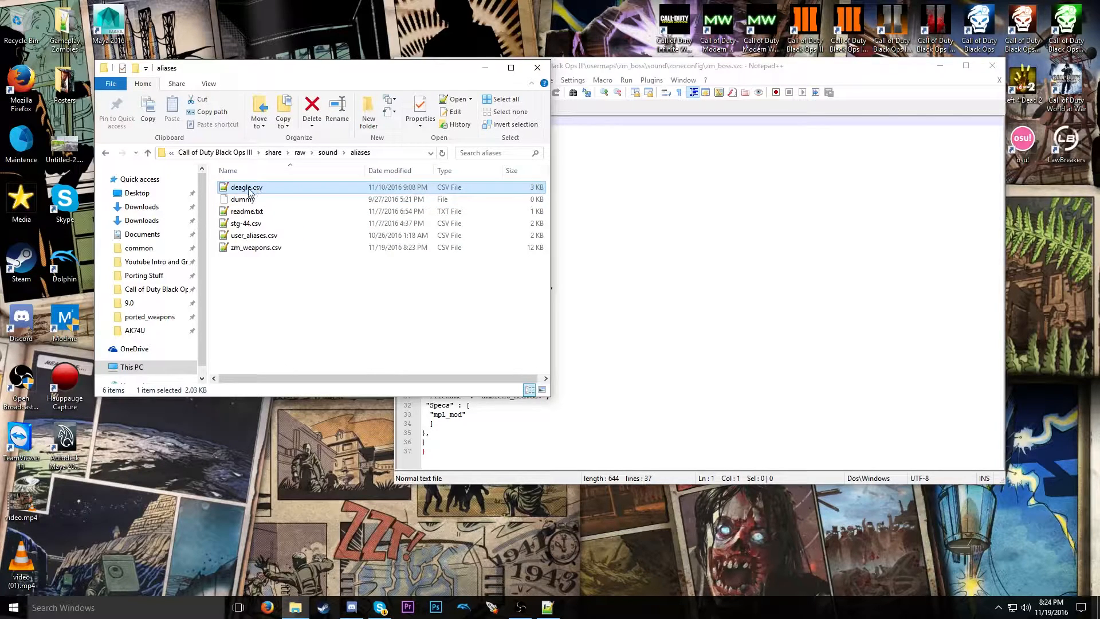
pyautogui.doubleClick(246, 187)
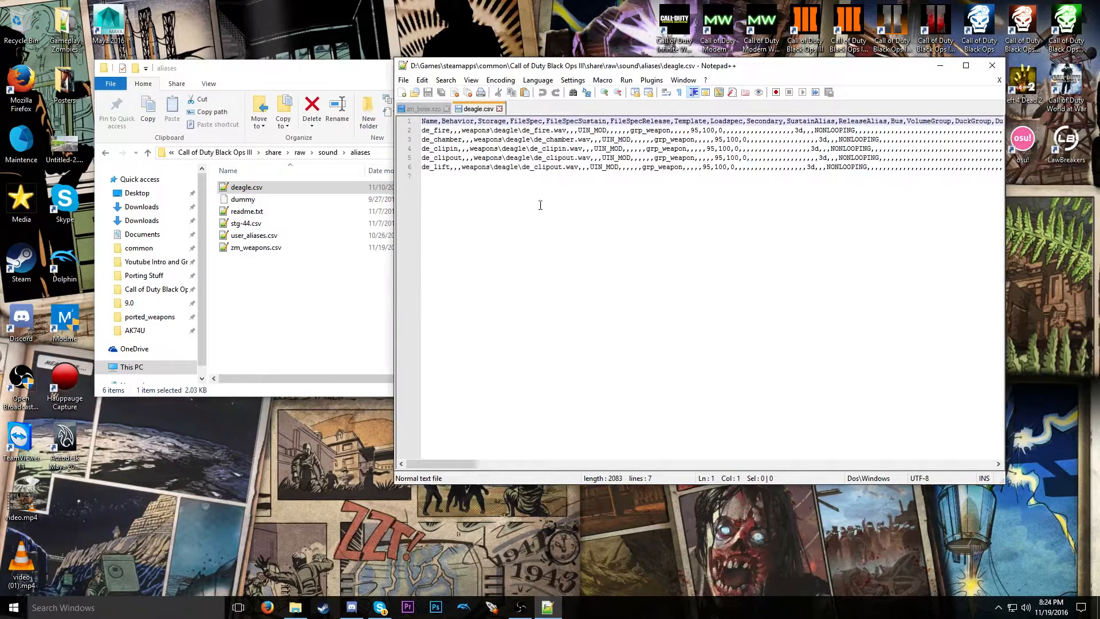
pyautogui.hotkey('ctrl', 'a')
pyautogui.click(581, 228)
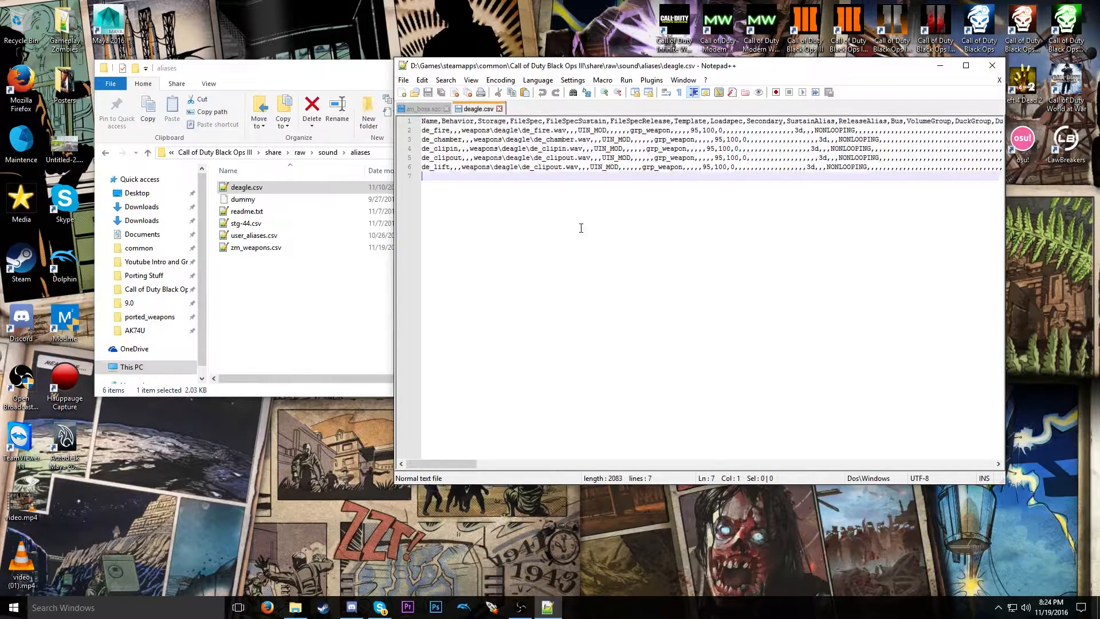
pyautogui.click(499, 109)
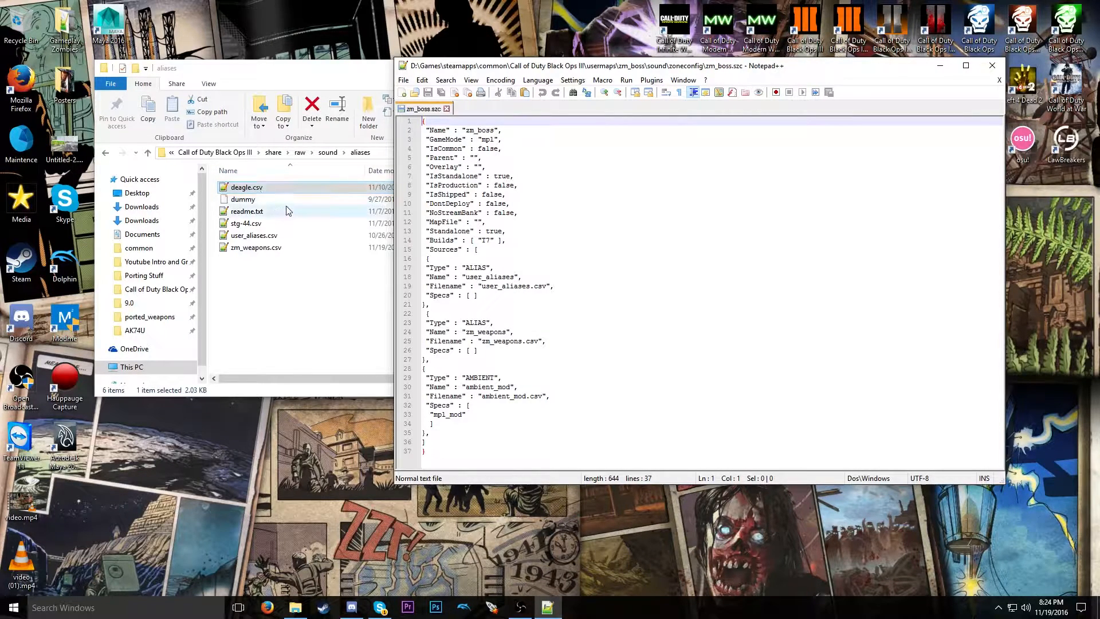
# - Examine the zm_weapons entry in zm_boss.szc and the alias rows in zm_weapons.csv, and close the CSV file
pyautogui.moveTo(555, 360); pyautogui.dragTo(401, 295)
pyautogui.click(505, 349)
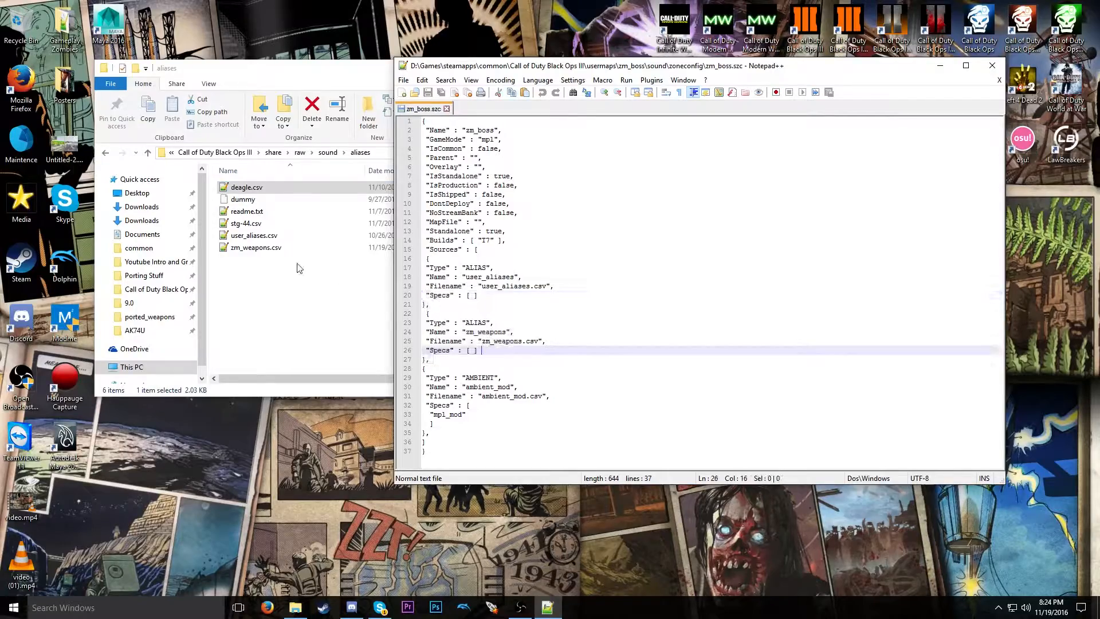
pyautogui.doubleClick(269, 249)
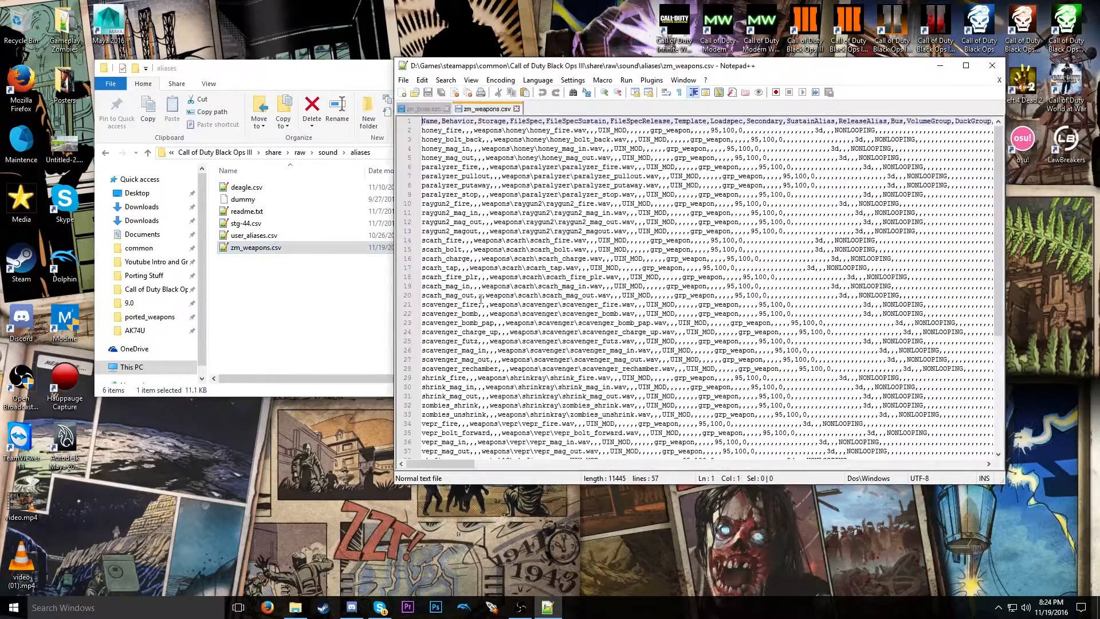
pyautogui.scroll(-7, 477, 279)
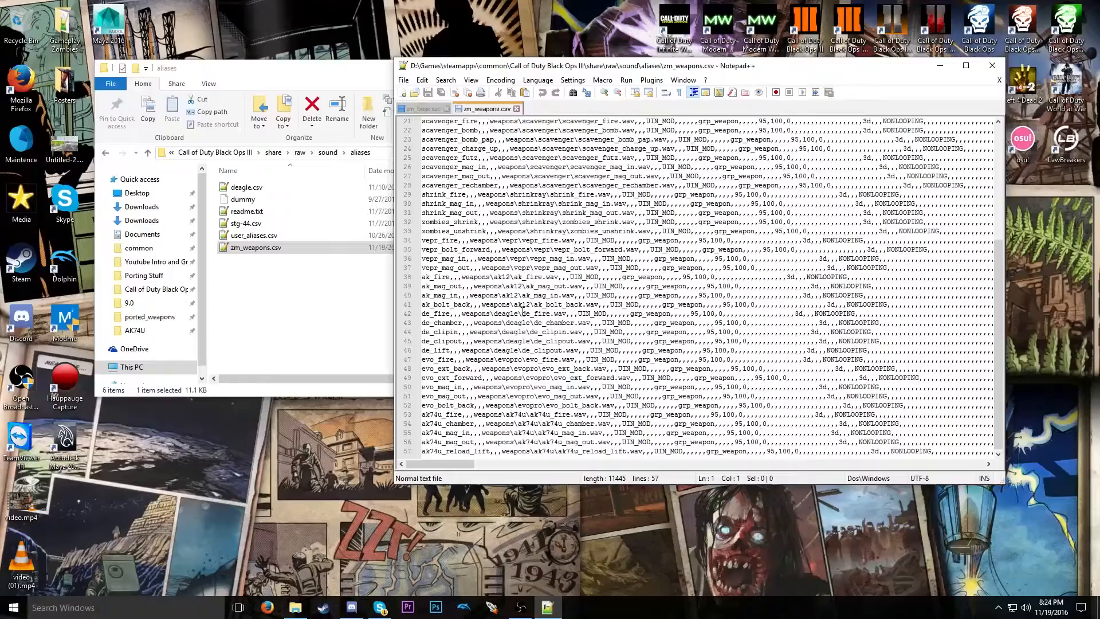
pyautogui.scroll(7, 521, 401)
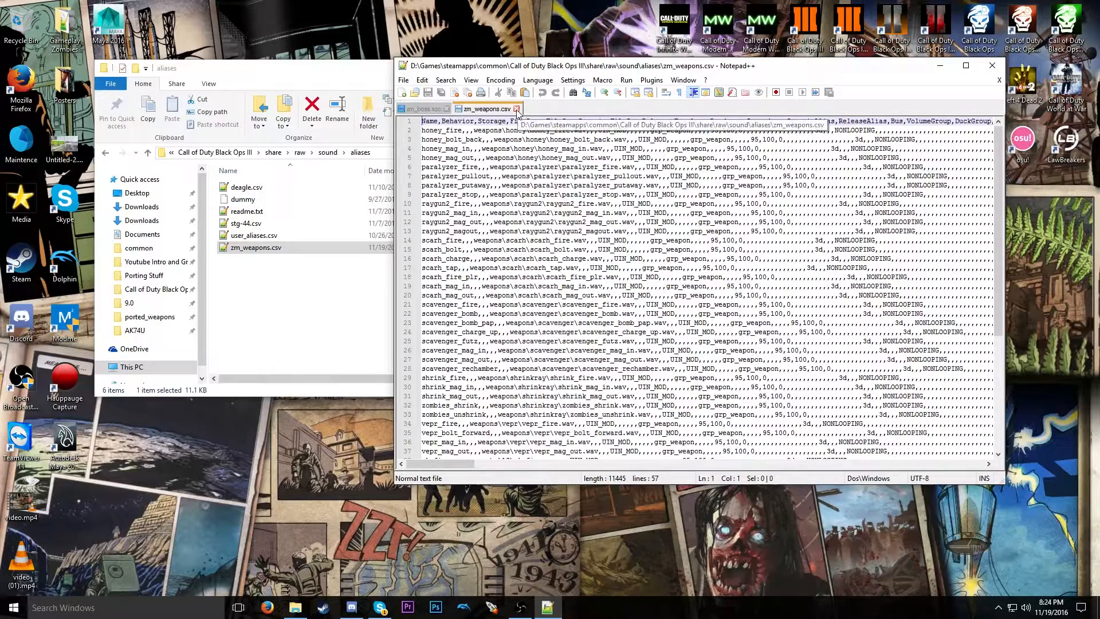
pyautogui.click(516, 108)
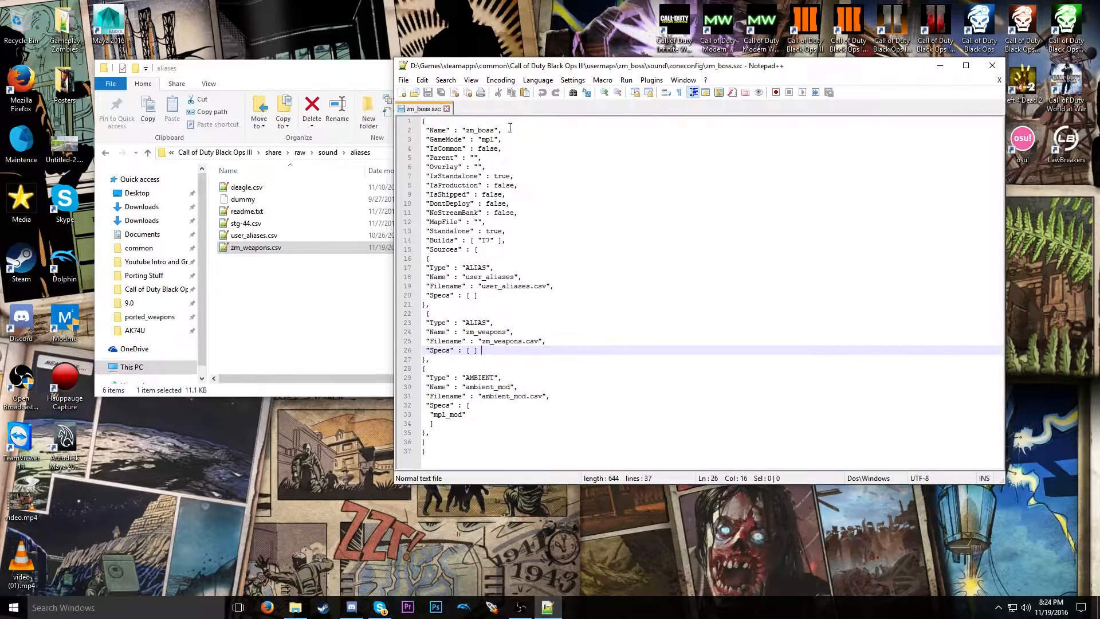
pyautogui.click(282, 271)
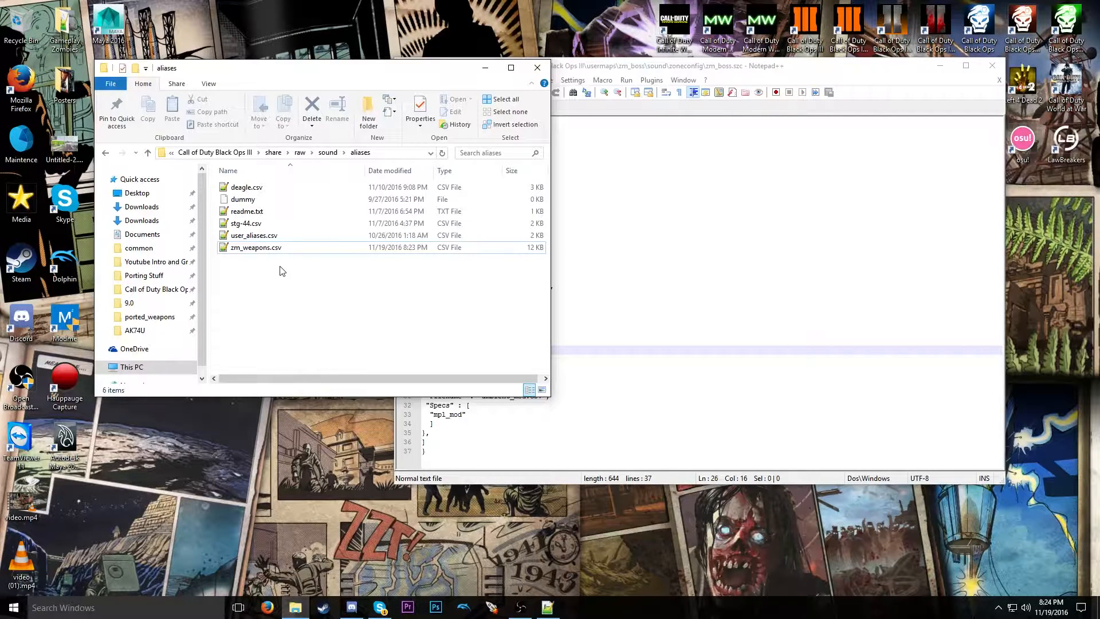
pyautogui.moveTo(288, 320); pyautogui.dragTo(238, 186)
pyautogui.click(301, 315)
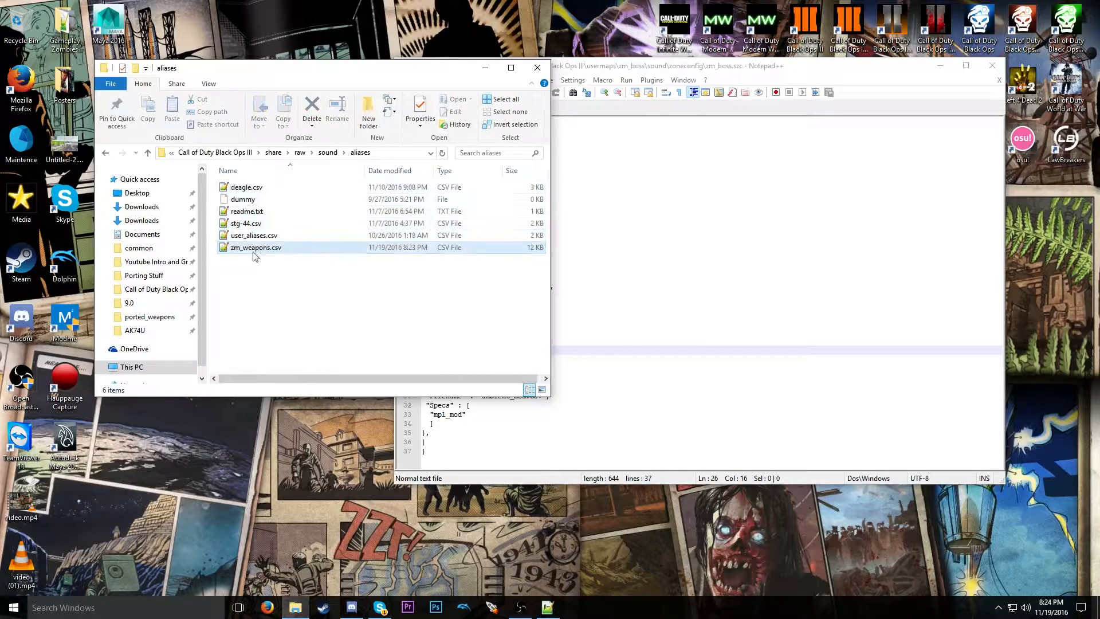
pyautogui.click(560, 356)
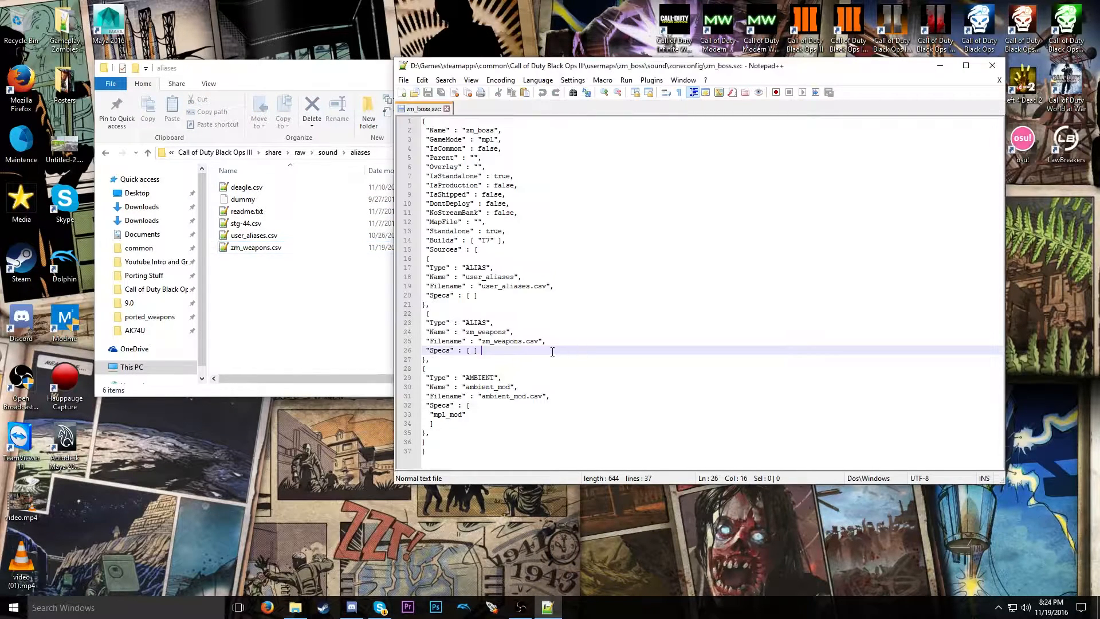
# - Duplicate the zm_weapons ALIAS block in zm_boss.szc directly below itself, ahead of the AMBIENT block
pyautogui.moveTo(433, 358); pyautogui.dragTo(410, 308)
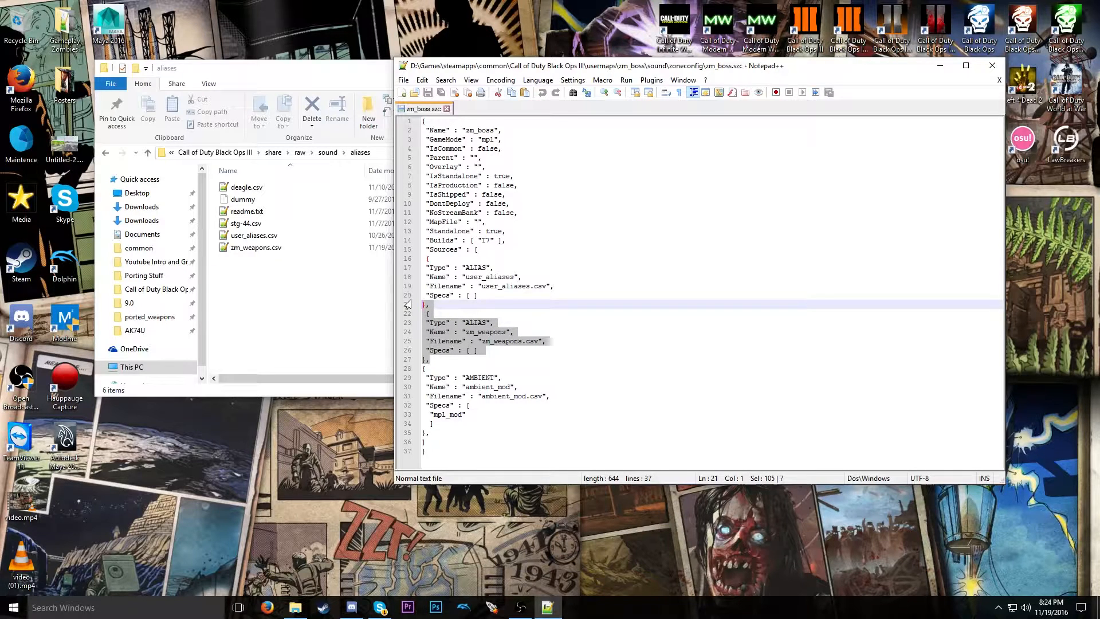
pyautogui.moveTo(457, 358); pyautogui.dragTo(424, 314)
pyautogui.hotkey('ctrl', 'c')
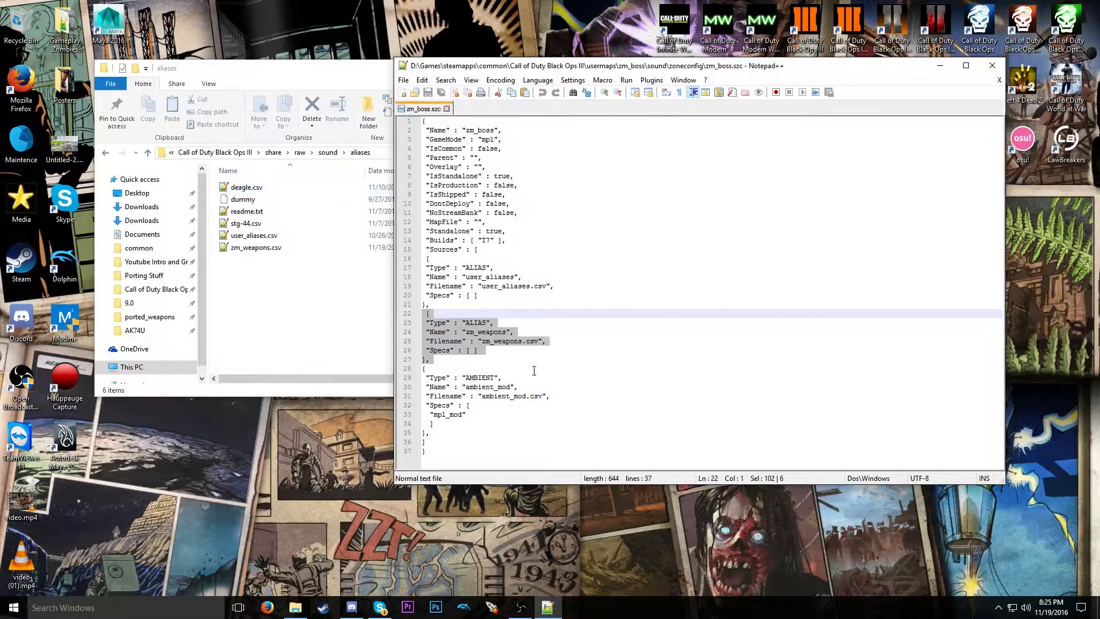
pyautogui.click(438, 360)
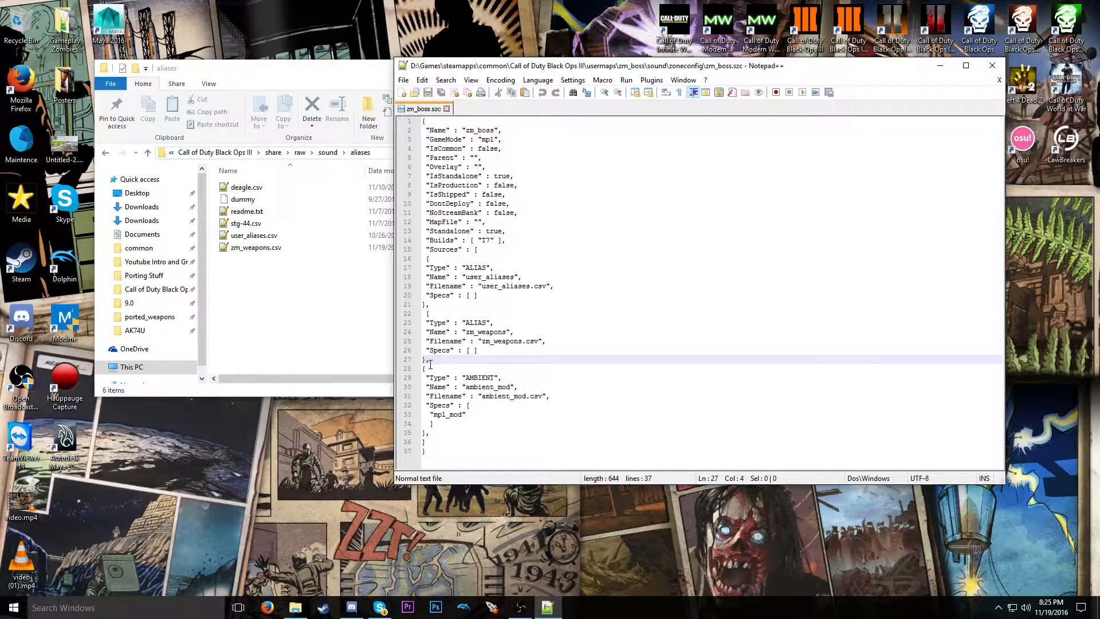
pyautogui.press('Return')
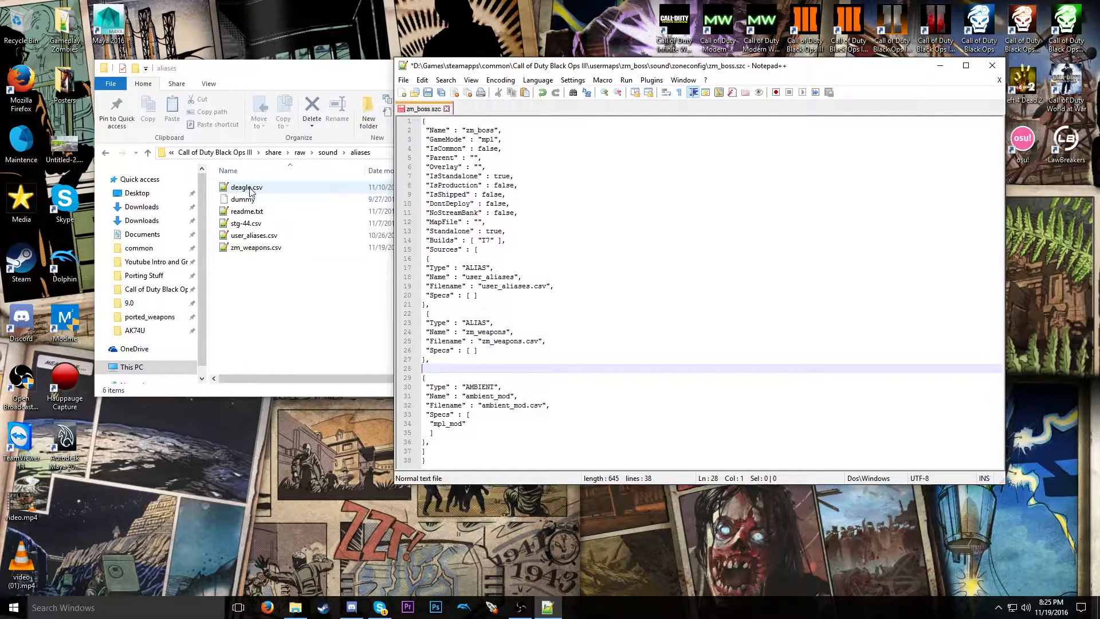
pyautogui.hotkey('ctrl', 'v')
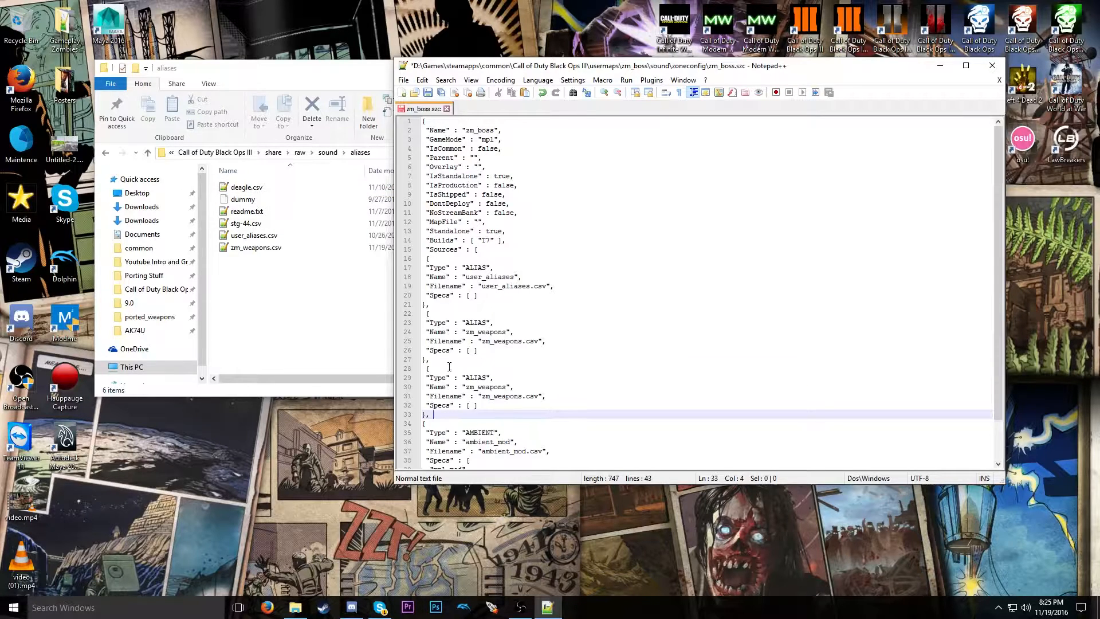
pyautogui.scroll(-1, 479, 388)
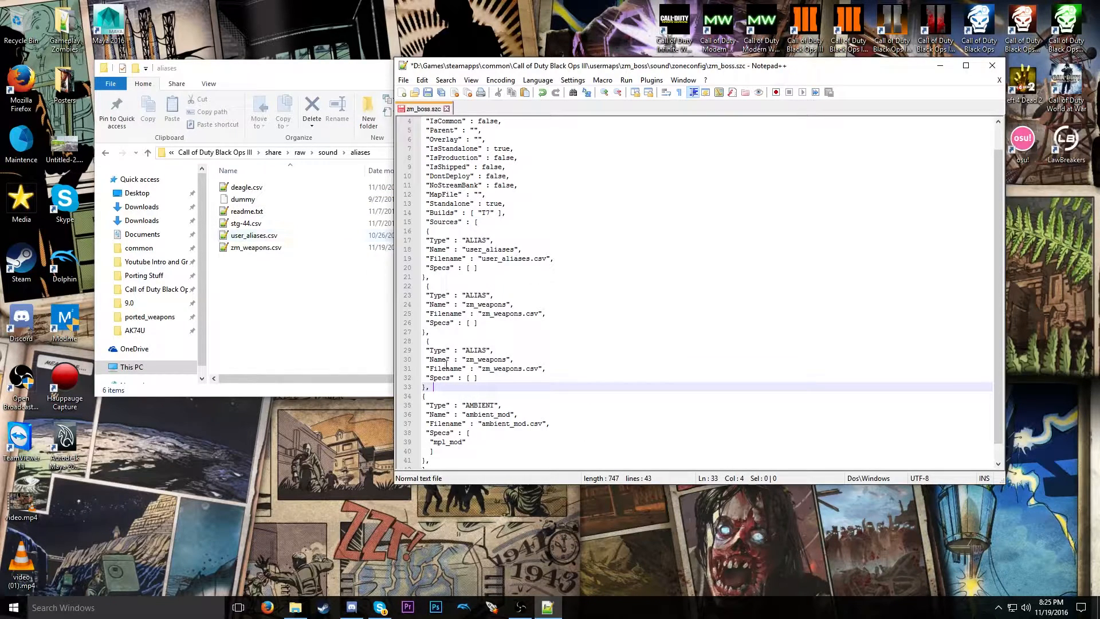
pyautogui.click(432, 334)
pyautogui.press('Return')
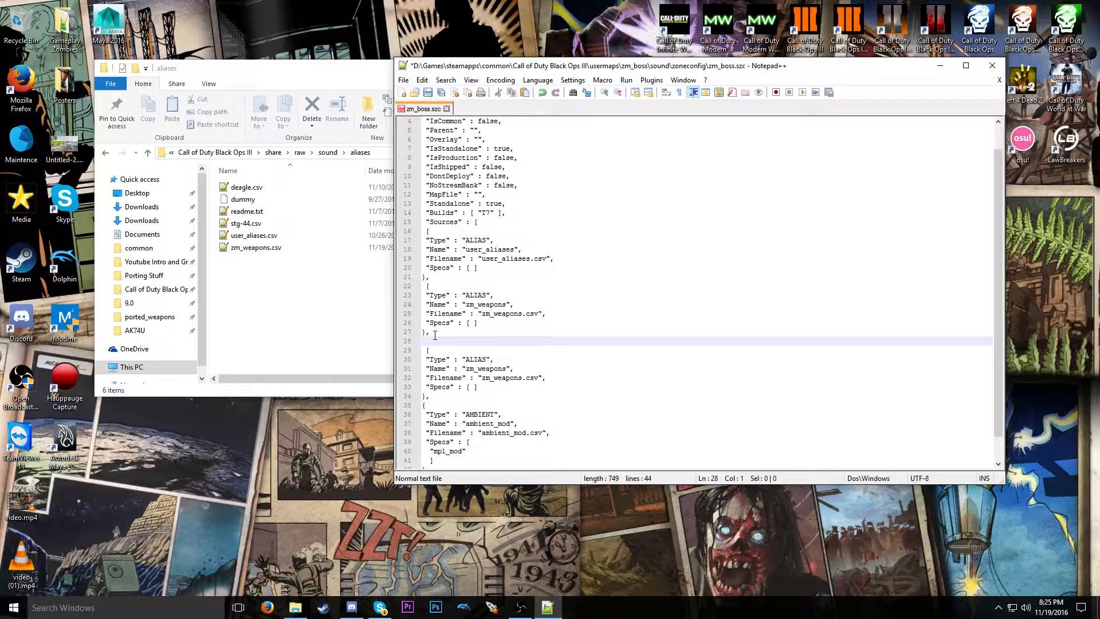
pyautogui.press('BackSpace')
# - Set the duplicated ALIAS block's Name to deagle and its Filename to deagle.csv
pyautogui.click(482, 350)
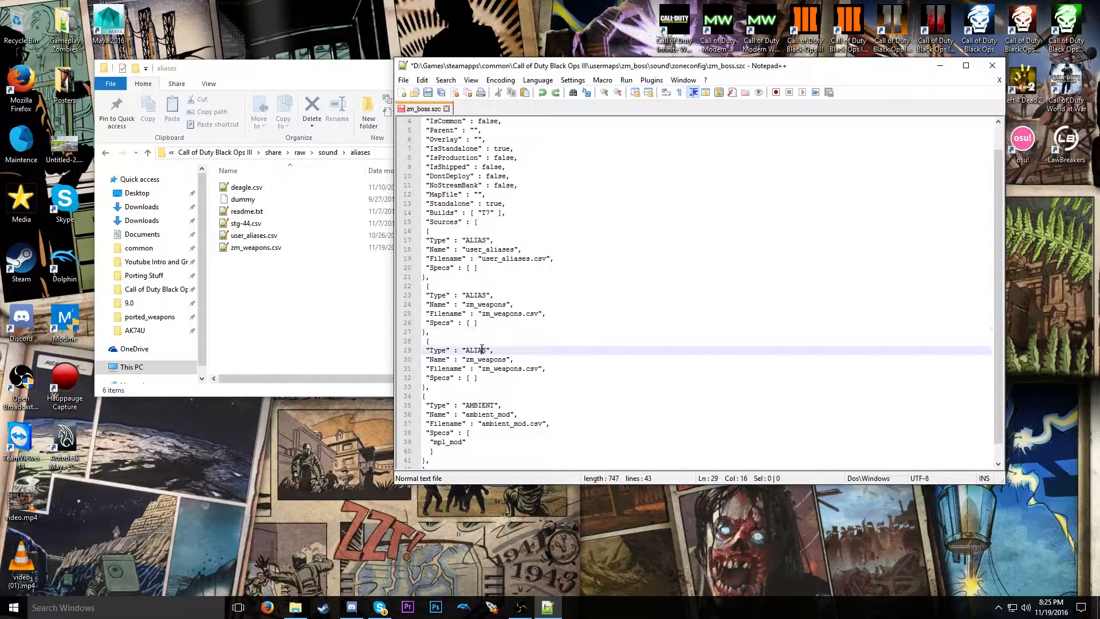
pyautogui.click(444, 359)
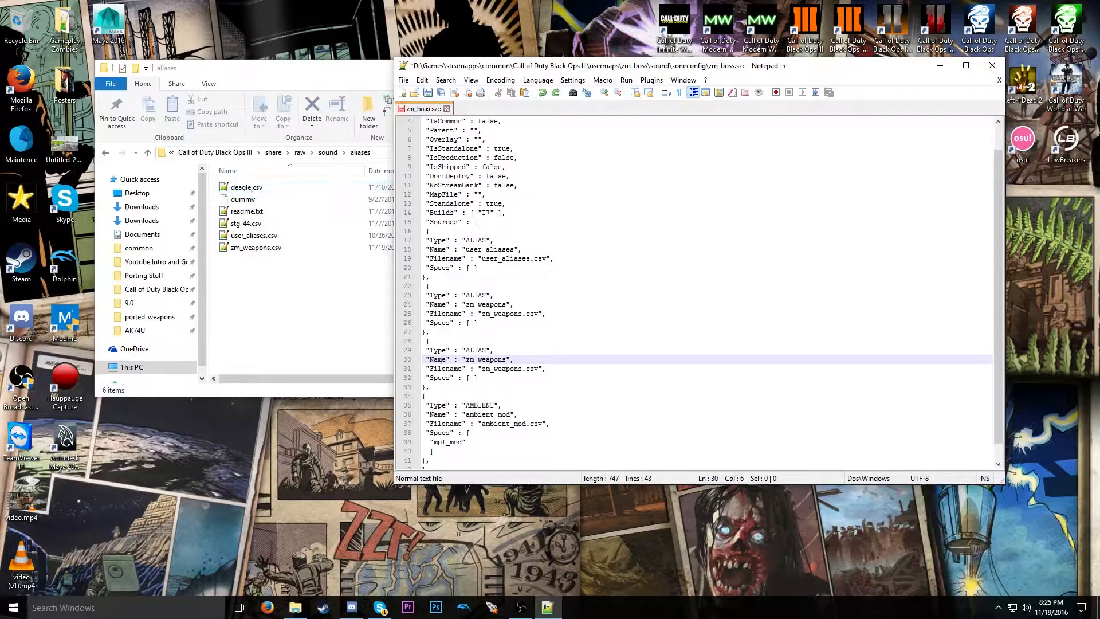
pyautogui.moveTo(507, 358); pyautogui.dragTo(468, 358)
pyautogui.write('deagle')
pyautogui.moveTo(523, 368); pyautogui.dragTo(482, 371)
pyautogui.write('dea')
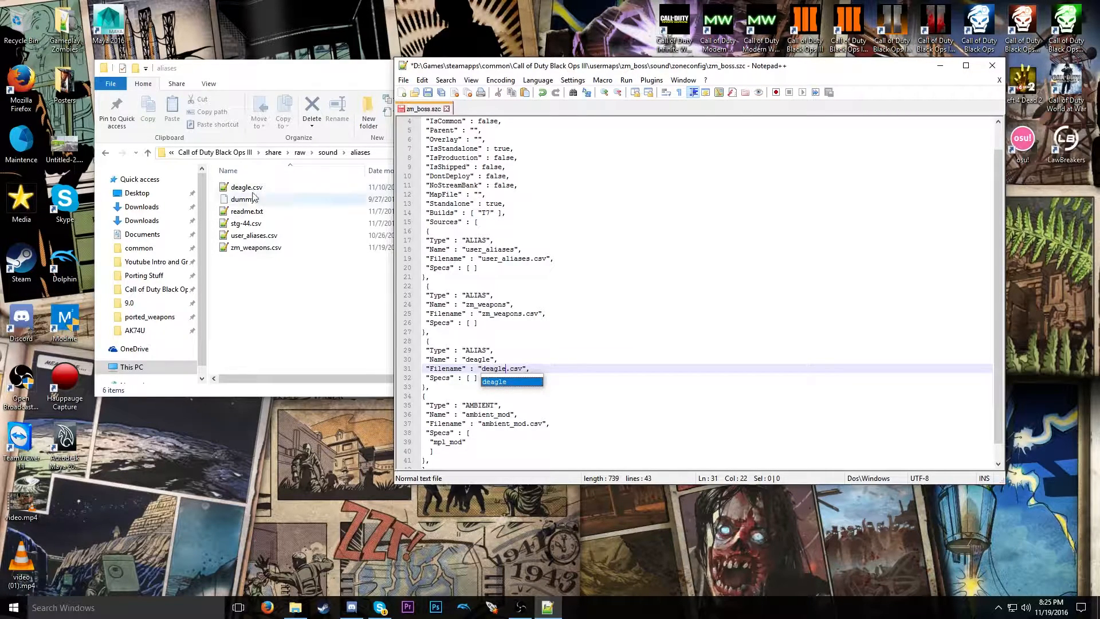
pyautogui.write('gle')
pyautogui.click(526, 368)
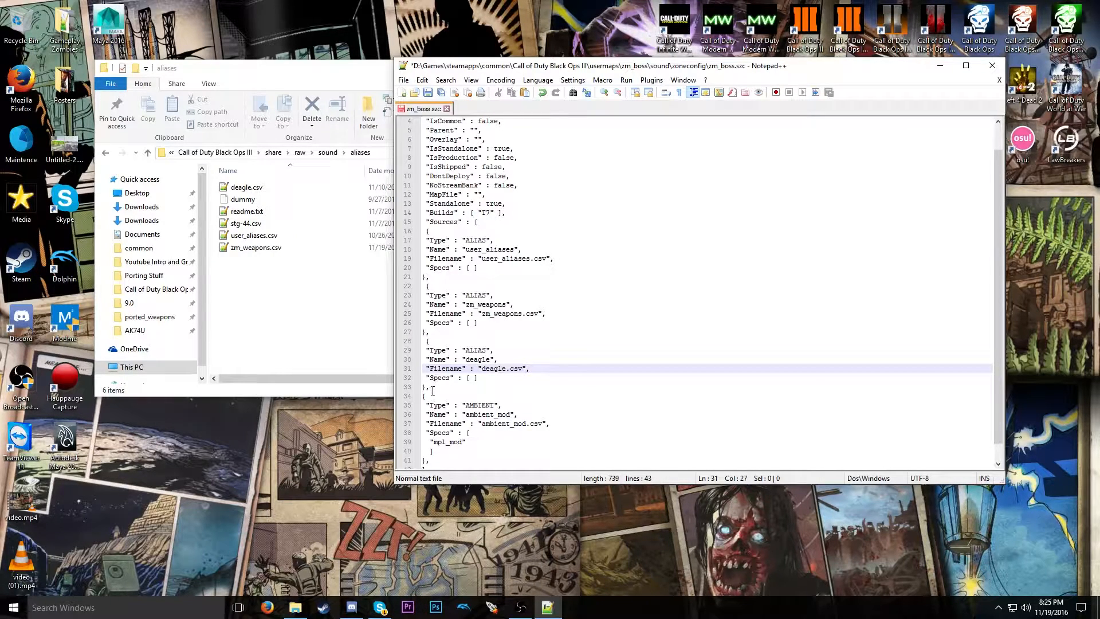
# - Delete the deagle ALIAS block from zm_boss.szc, keeping the zm_weapons and AMBIENT blocks, and save the file
pyautogui.moveTo(433, 387); pyautogui.dragTo(412, 344)
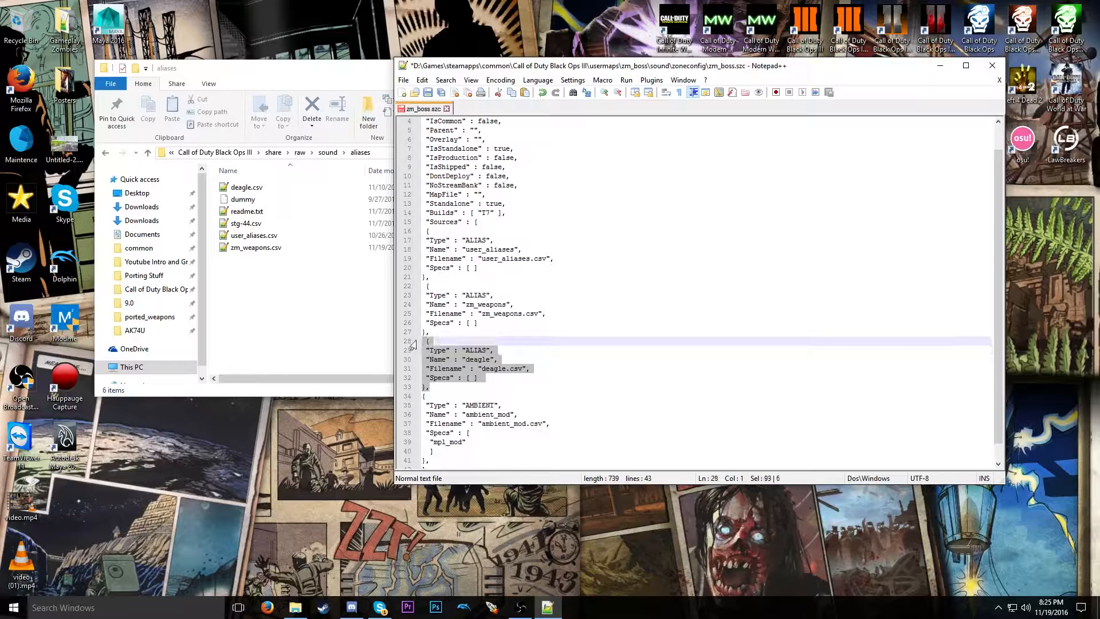
pyautogui.press('BackSpace')
pyautogui.press('BackSpace')
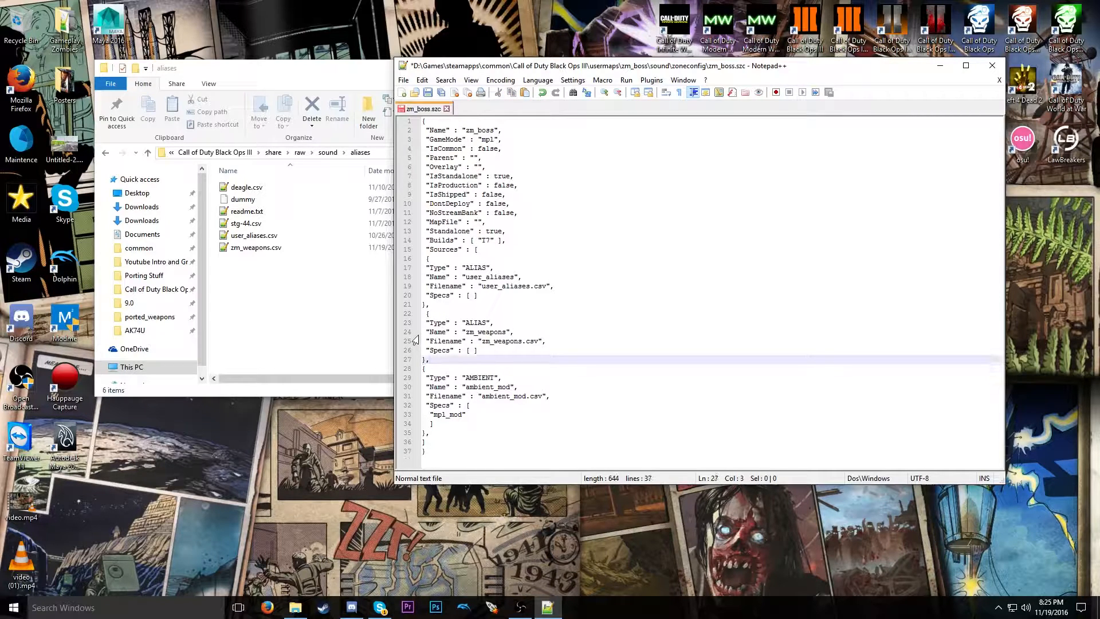
pyautogui.click(268, 247)
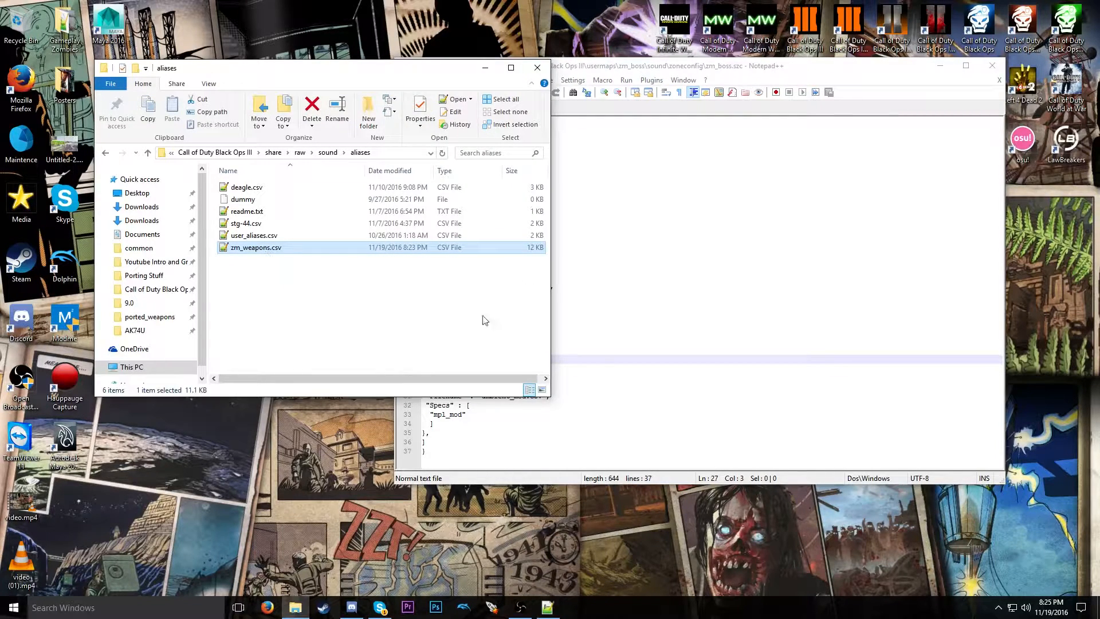
pyautogui.click(603, 365)
# - Review the zm_weapons ALIAS block and its Filename entry in zm_boss.szc, and close the file and its editor
pyautogui.moveTo(447, 355); pyautogui.dragTo(406, 312)
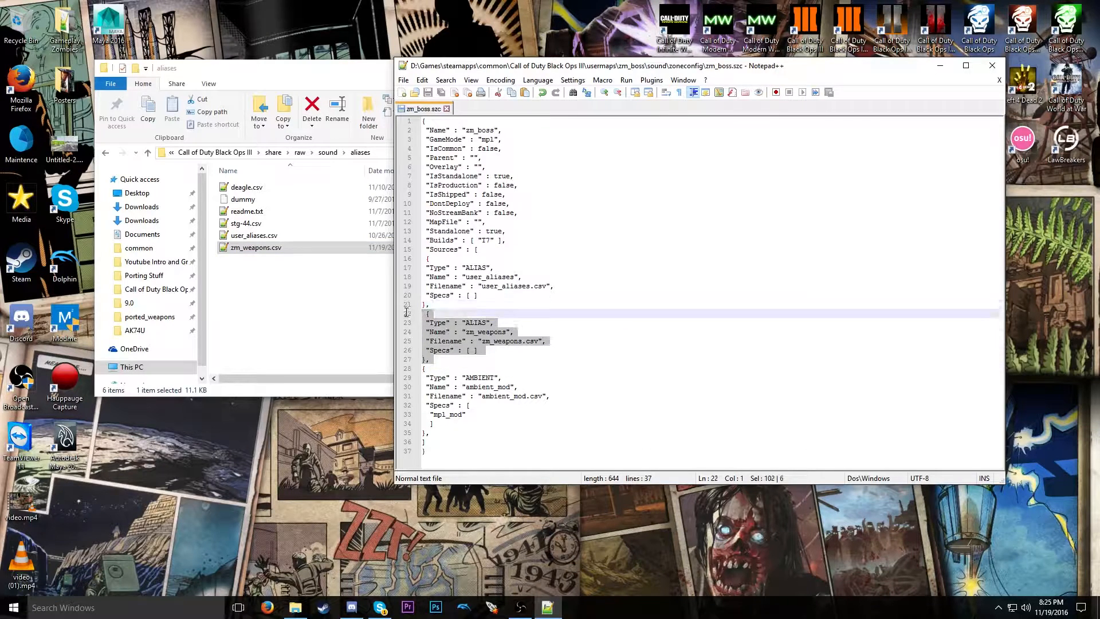
pyautogui.click(480, 340)
pyautogui.moveTo(516, 340); pyautogui.dragTo(535, 340)
pyautogui.click(587, 345)
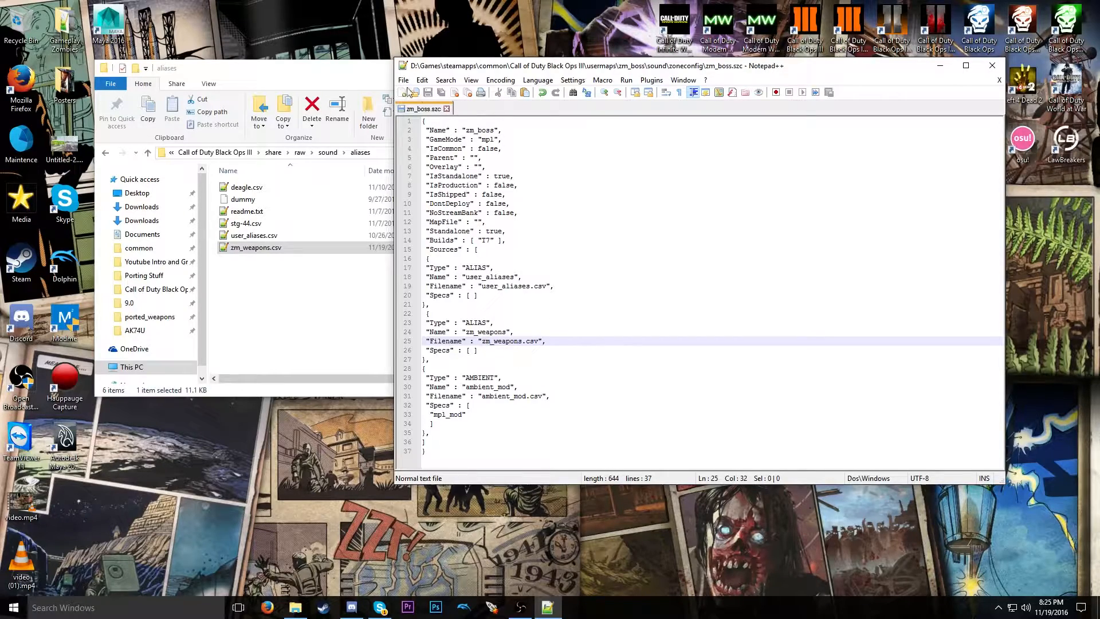
pyautogui.click(446, 108)
pyautogui.click(991, 65)
# - Open h1_t7_conversion_rig.mb from the BO3 Weapons AK47U folder in Maya
pyautogui.moveTo(377, 64); pyautogui.dragTo(508, 117)
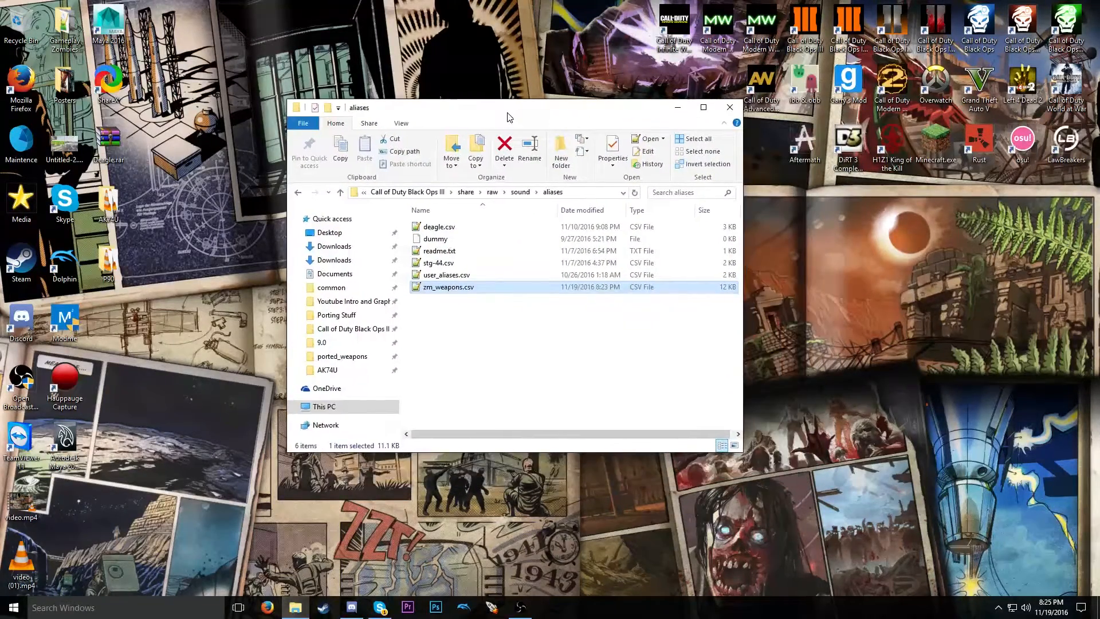
pyautogui.click(486, 317)
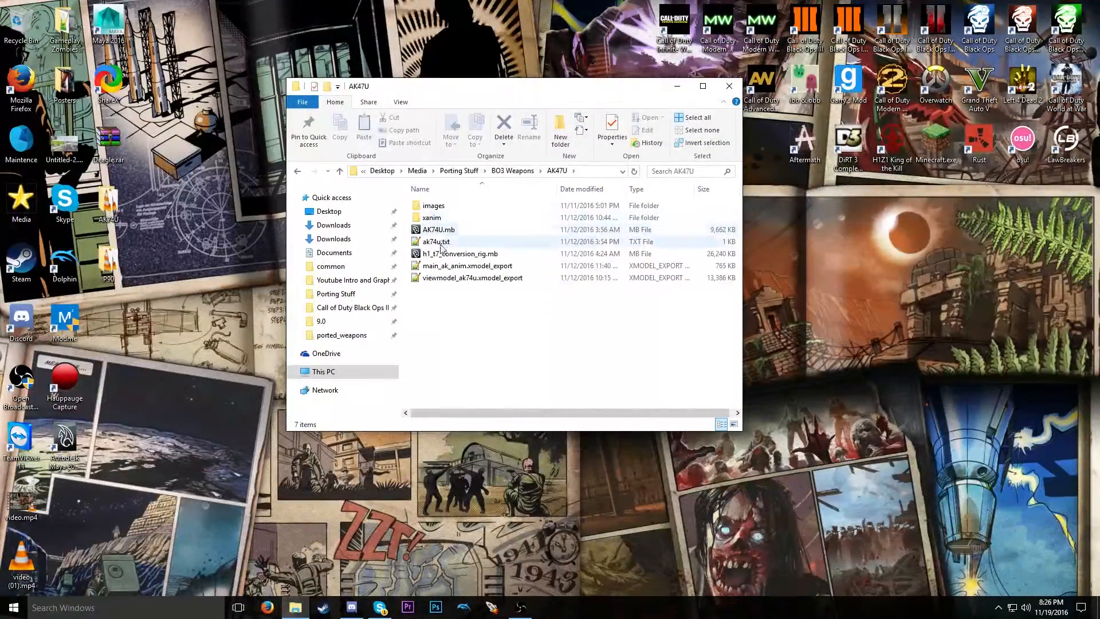
pyautogui.click(438, 255)
pyautogui.rightClick(473, 260)
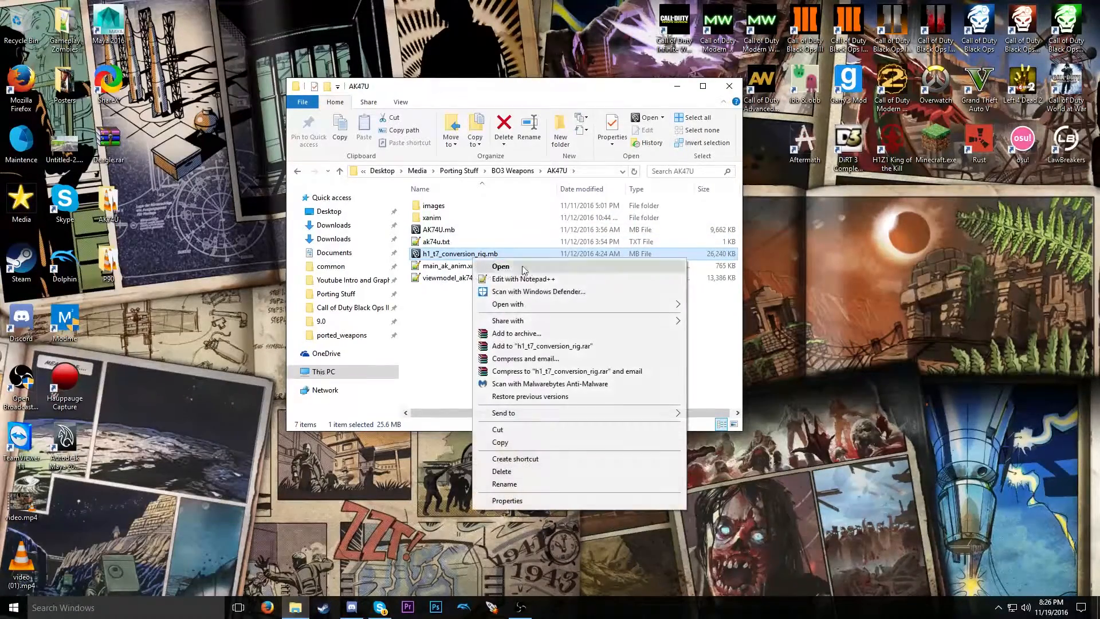
pyautogui.moveTo(659, 309)
pyautogui.click(699, 307)
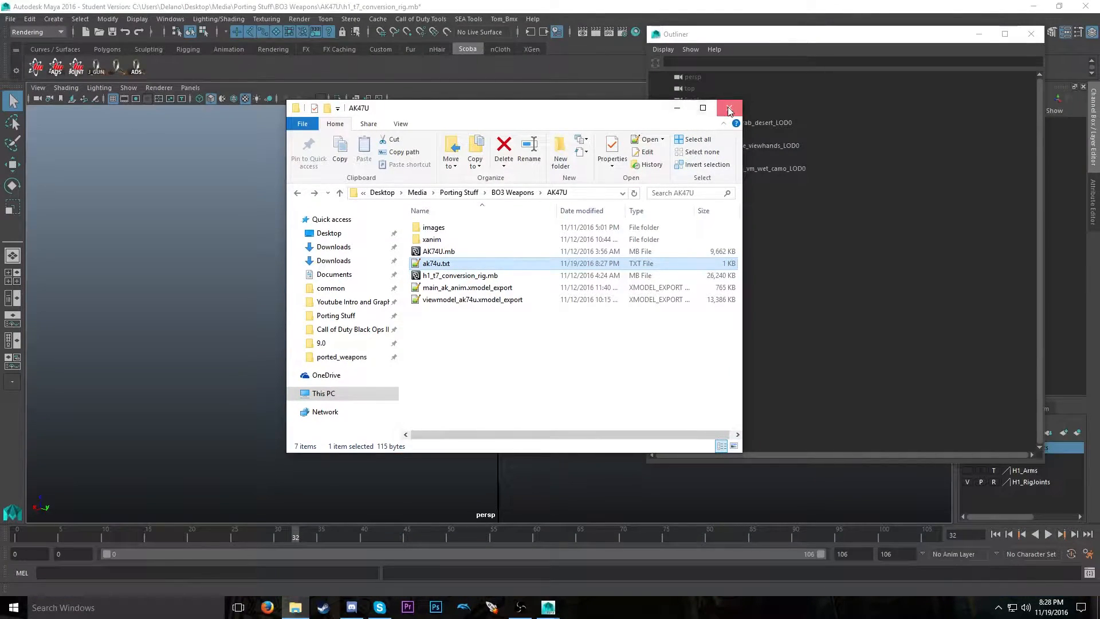
# - Import the AK74U reload SEAnim onto the conversion rig, browsing from the Porting Stuff folder
pyautogui.click(729, 109)
pyautogui.click(468, 19)
pyautogui.click(487, 39)
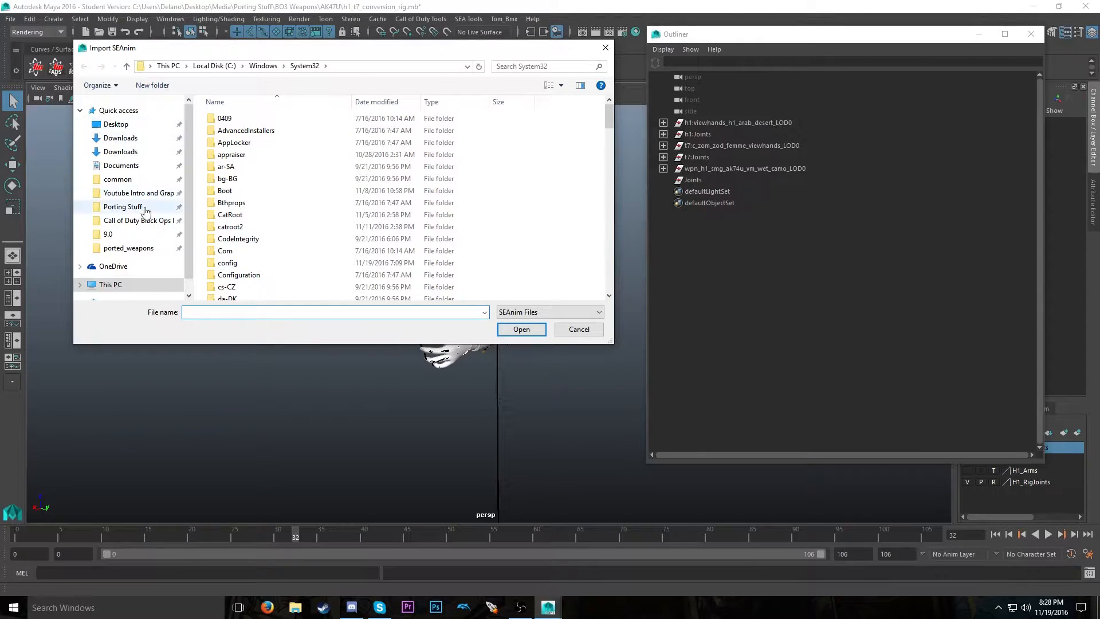
pyautogui.click(123, 207)
pyautogui.doubleClick(235, 276)
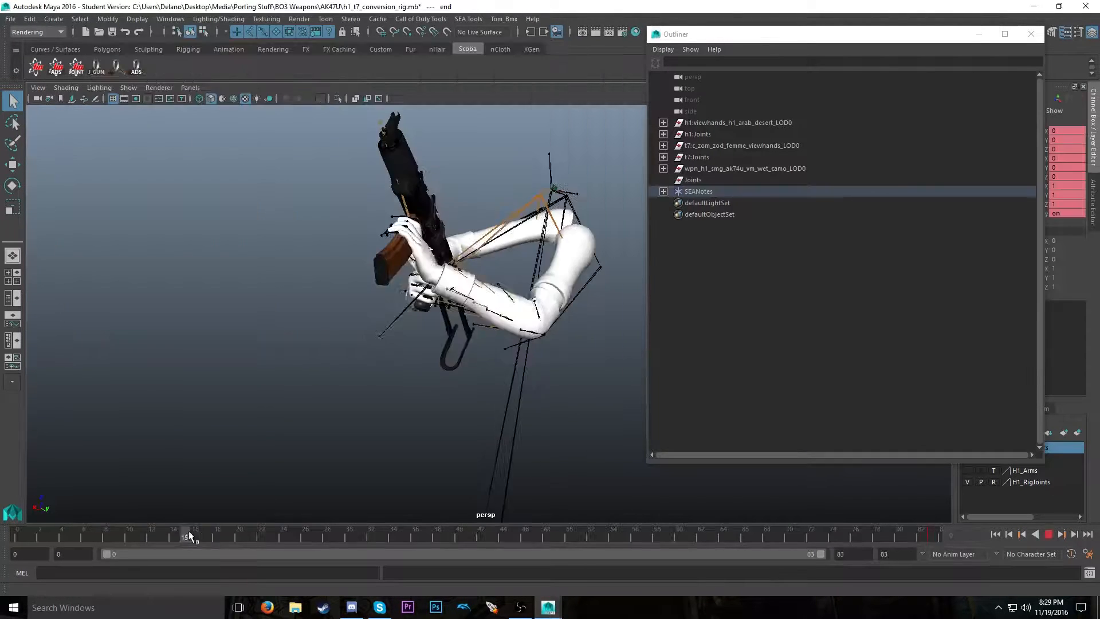
# - Scrub the reload animation around frames 19 and 20 and inspect the magazine closely to locate where it comes out
pyautogui.moveTo(188, 532); pyautogui.dragTo(250, 536)
pyautogui.keyDown('alt'); pyautogui.moveTo(300, 466); pyautogui.dragTo(422, 252); pyautogui.keyUp('alt')
pyautogui.scroll(6, 289, 322)
pyautogui.moveTo(252, 536)
pyautogui.mouseDown()
pyautogui.moveTo(208, 536)
pyautogui.moveTo(241, 535)
pyautogui.mouseUp()
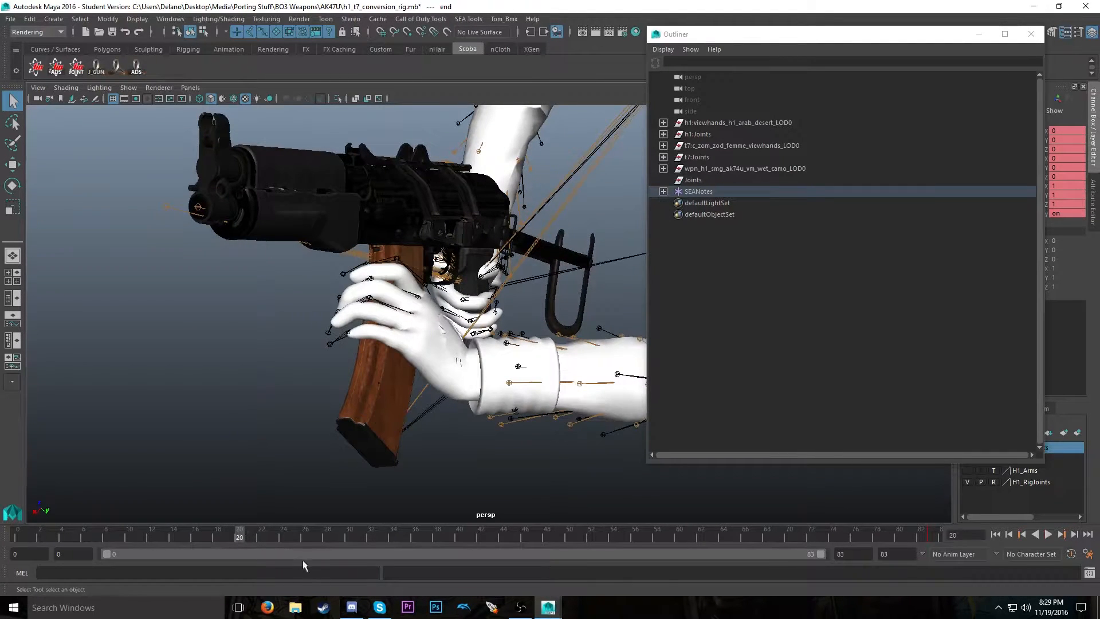
pyautogui.moveTo(378, 264)
pyautogui.keyDown('alt'); pyautogui.mouseDown()
pyautogui.moveTo(416, 246)
pyautogui.moveTo(480, 263)
pyautogui.moveTo(515, 312)
pyautogui.moveTo(313, 257)
pyautogui.moveTo(378, 252)
pyautogui.mouseUp(); pyautogui.keyUp('alt')
pyautogui.moveTo(236, 535); pyautogui.dragTo(231, 537)
pyautogui.keyDown('alt'); pyautogui.moveTo(314, 396); pyautogui.dragTo(328, 384); pyautogui.keyUp('alt')
pyautogui.keyDown('alt'); pyautogui.moveTo(295, 438); pyautogui.dragTo(343, 421); pyautogui.keyUp('alt')
pyautogui.hotkey('alt', 'v')
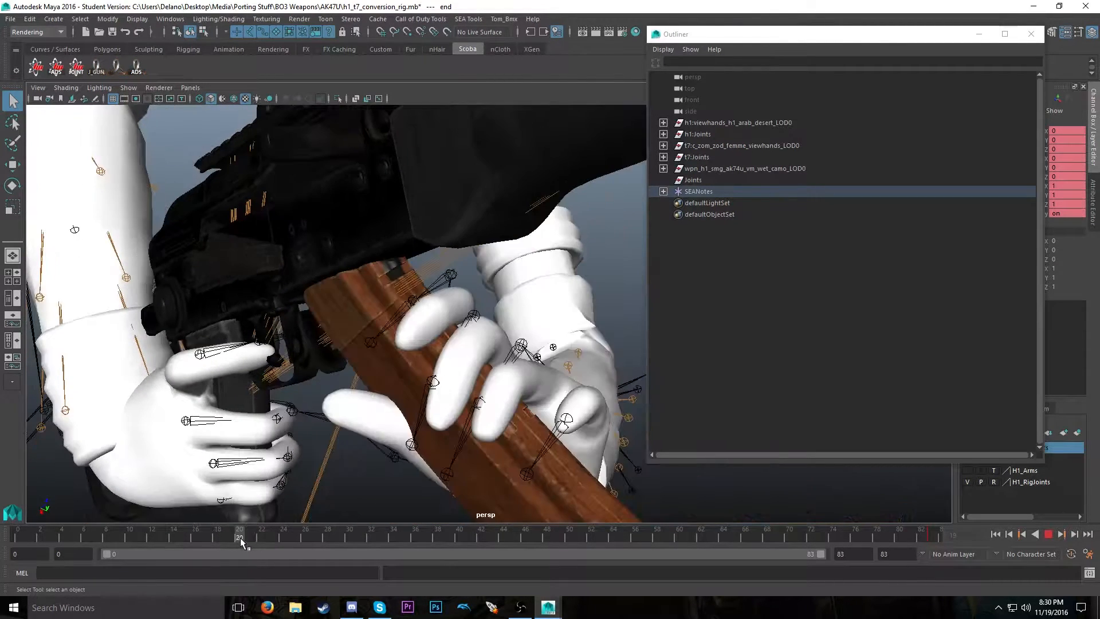
pyautogui.click(229, 539)
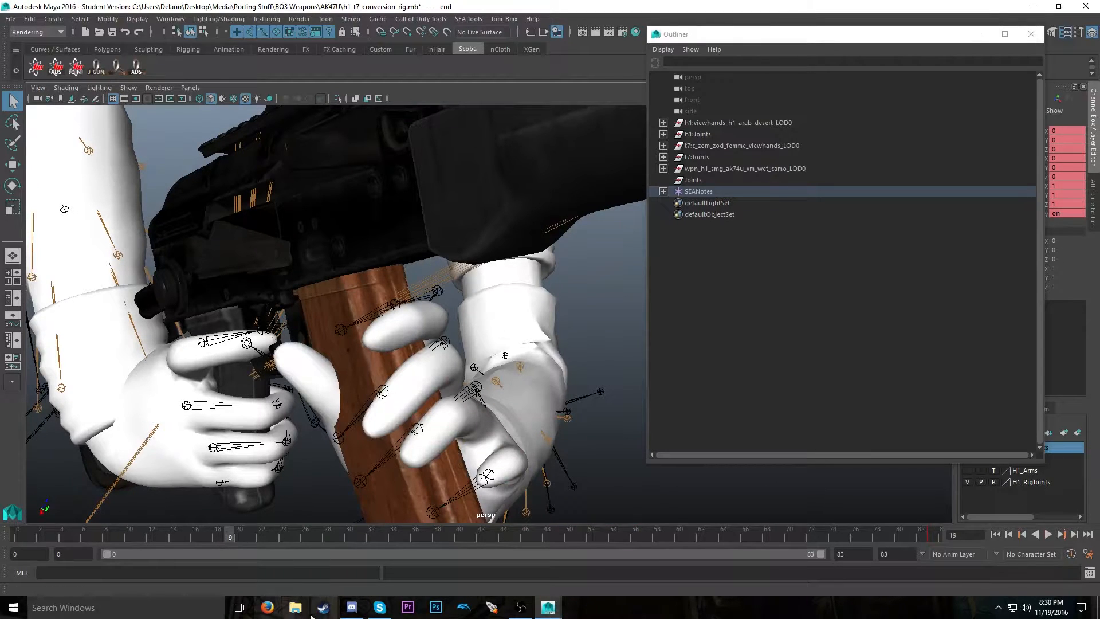
# - Open the ak74u.txt frame notes from the BO3 Weapons AK47U folder
pyautogui.click(295, 607)
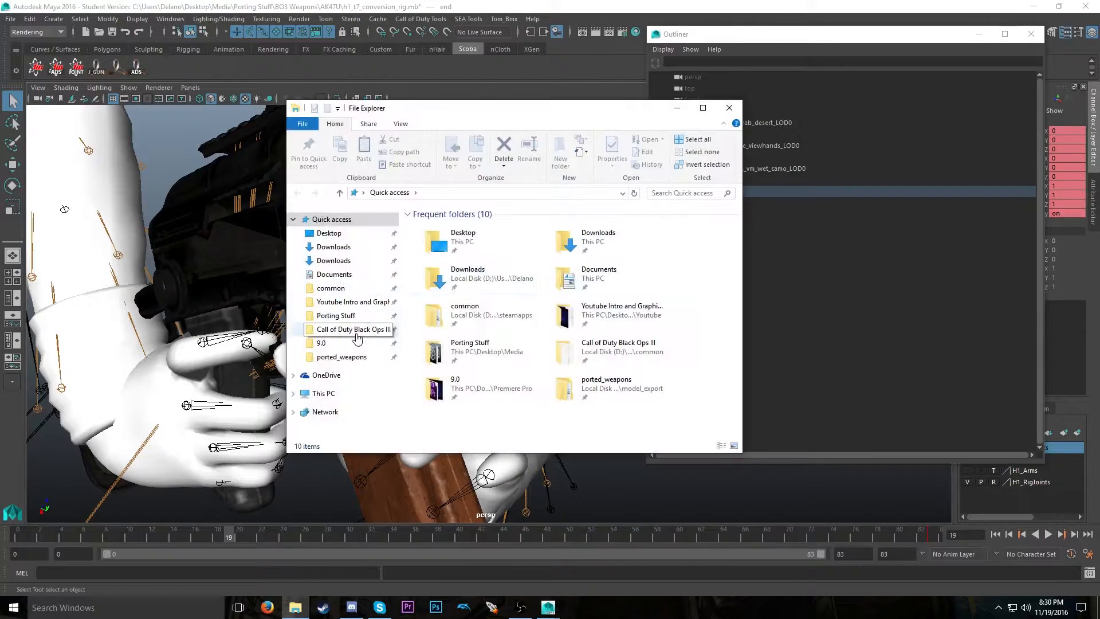
pyautogui.click(347, 315)
pyautogui.click(343, 234)
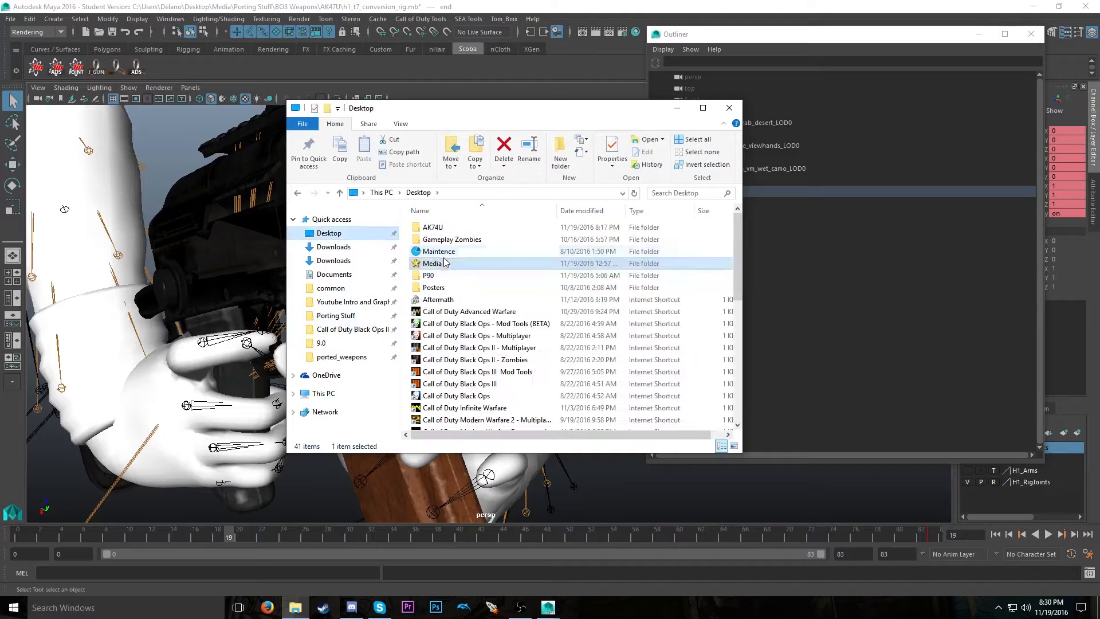
pyautogui.doubleClick(441, 228)
pyautogui.click(338, 315)
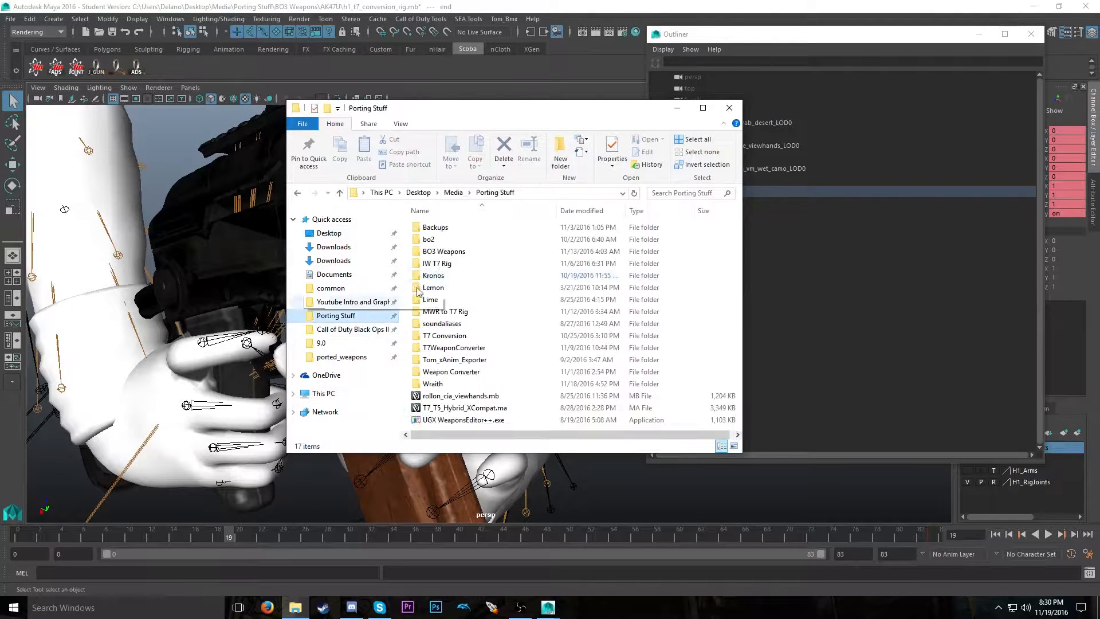
pyautogui.doubleClick(441, 251)
pyautogui.doubleClick(443, 239)
pyautogui.click(450, 251)
pyautogui.doubleClick(450, 263)
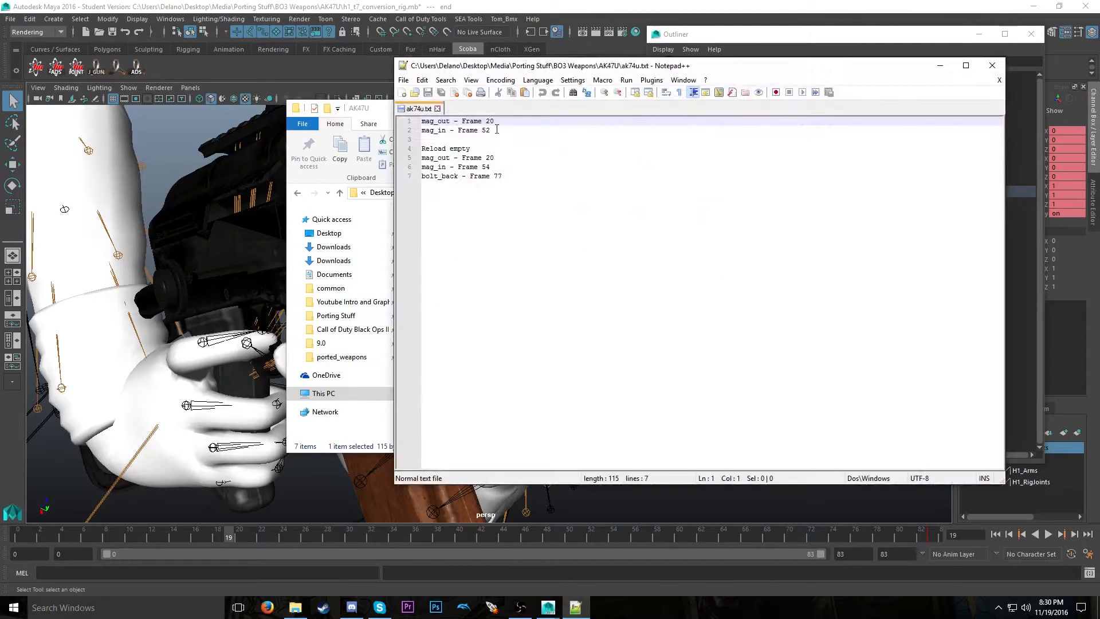
# - Set both mag_out entries in ak74u.txt to Frame 19, save the notes and return to Maya
pyautogui.press('BackSpace')
pyautogui.press('BackSpace')
pyautogui.write('19')
pyautogui.click(494, 158)
pyautogui.press('BackSpace')
pyautogui.press('BackSpace')
pyautogui.write('19')
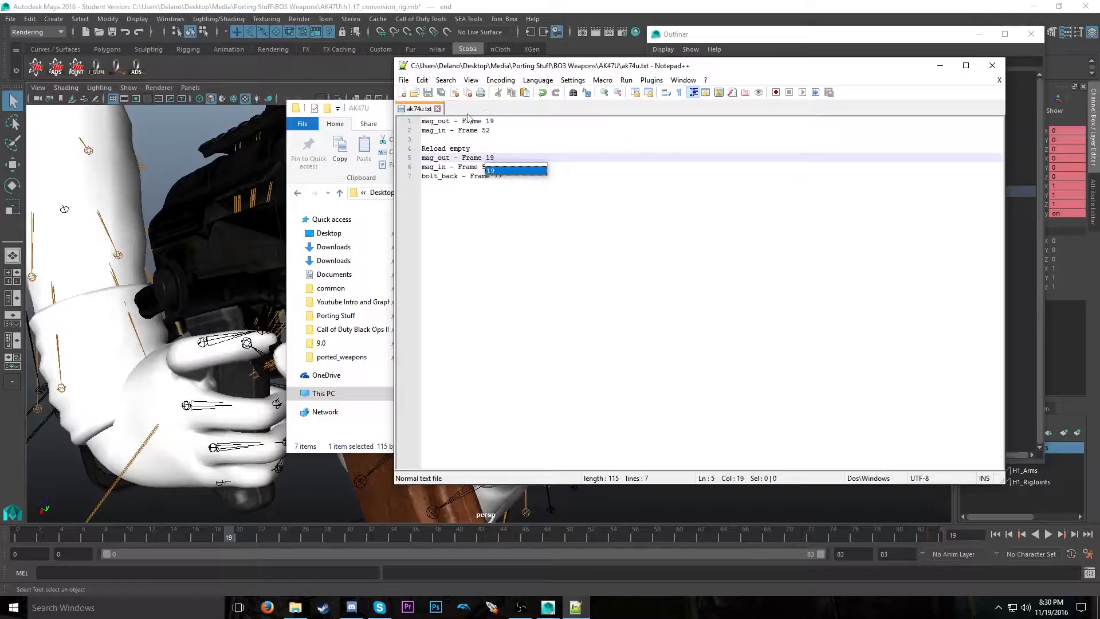
pyautogui.click(939, 66)
pyautogui.click(731, 105)
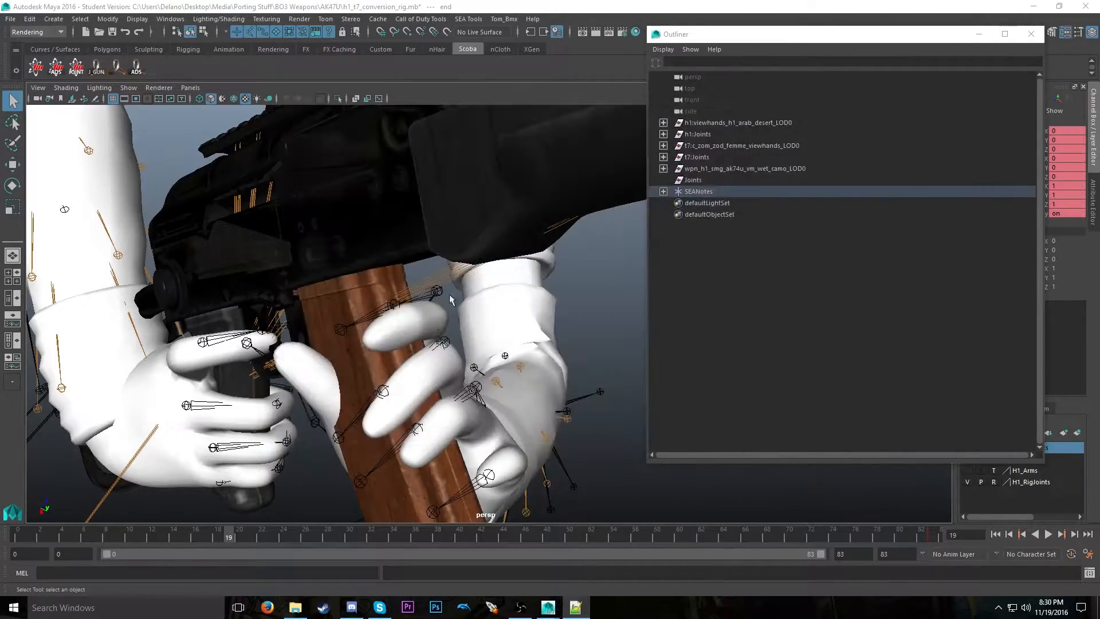
# - Scrub the reload animation around frames 52 and 53 for the magazine insertion and compare it with the mag_in note
pyautogui.keyDown('alt'); pyautogui.moveTo(338, 429); pyautogui.dragTo(266, 320); pyautogui.keyUp('alt')
pyautogui.moveTo(228, 536); pyautogui.dragTo(593, 547)
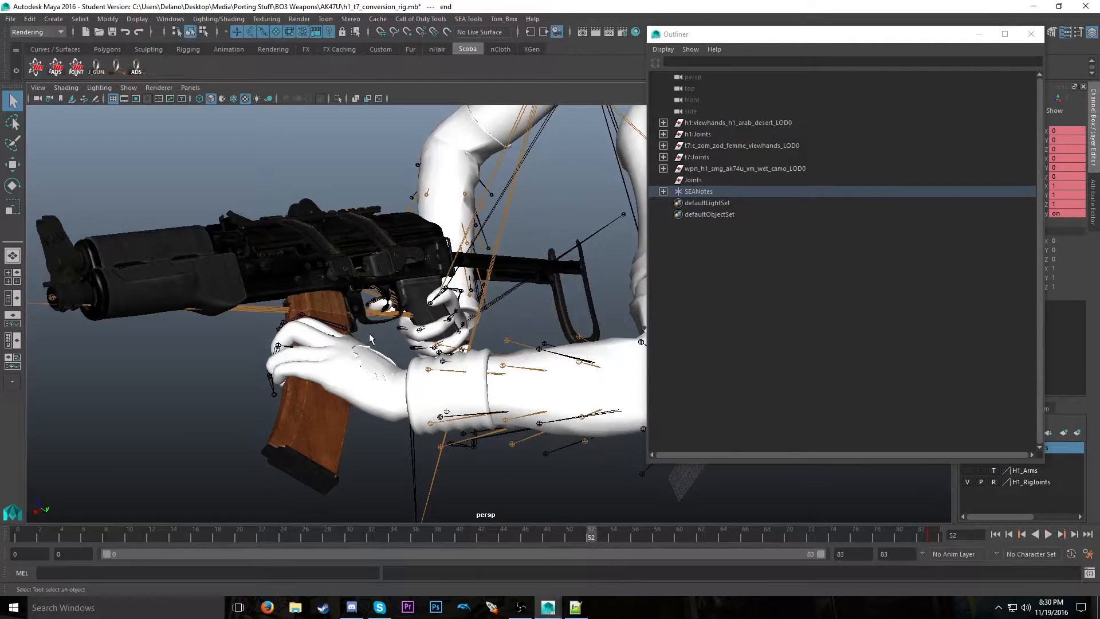
pyautogui.keyDown('alt'); pyautogui.moveTo(370, 315); pyautogui.dragTo(375, 276); pyautogui.keyUp('alt')
pyautogui.moveTo(598, 537)
pyautogui.mouseDown()
pyautogui.moveTo(616, 537)
pyautogui.moveTo(605, 537)
pyautogui.mouseUp()
pyautogui.keyDown('alt'); pyautogui.moveTo(492, 455); pyautogui.dragTo(495, 476); pyautogui.keyUp('alt')
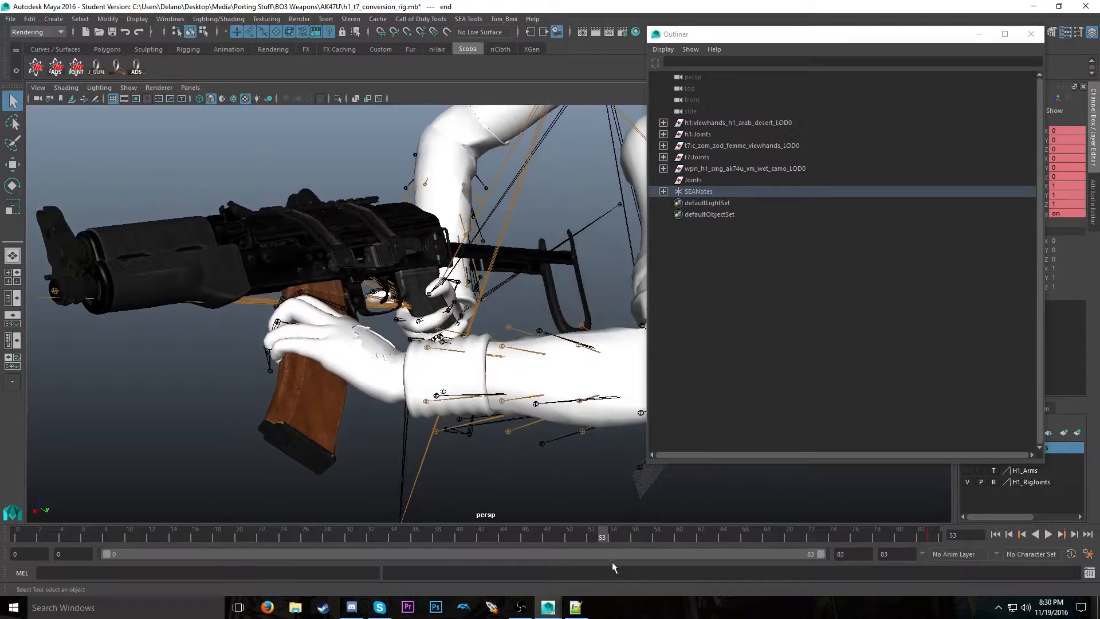
pyautogui.click(594, 538)
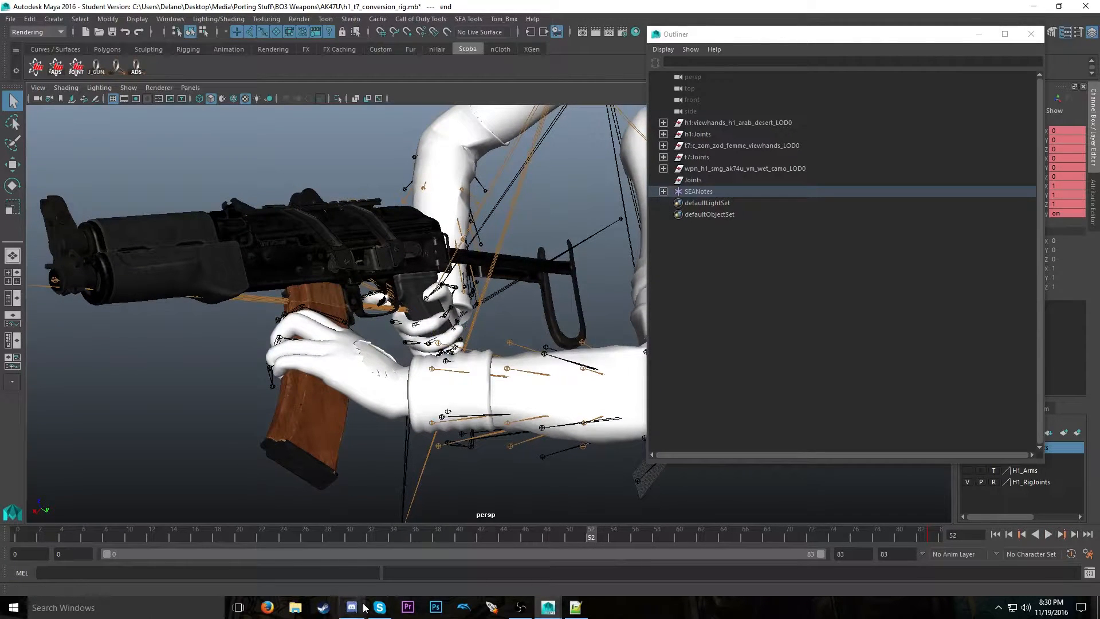
pyautogui.click(575, 607)
pyautogui.click(506, 130)
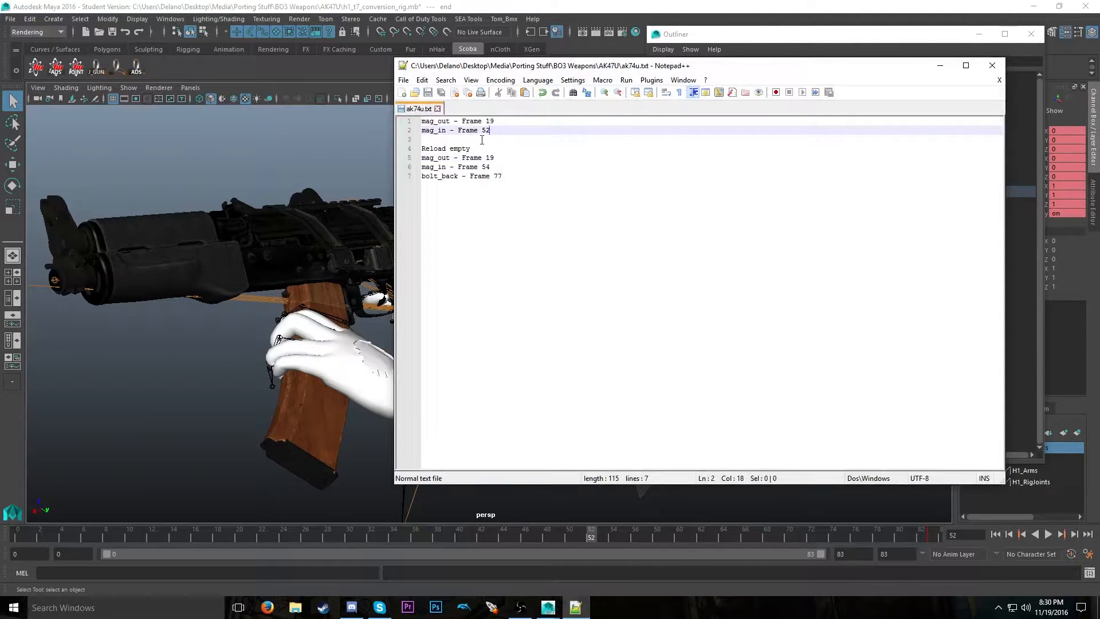
# - Recheck frames 52 and 53 against the mag_in note, play the reload animation and return to frame 3
pyautogui.click(590, 533)
pyautogui.moveTo(588, 534); pyautogui.dragTo(589, 535)
pyautogui.keyDown('alt'); pyautogui.moveTo(331, 312); pyautogui.dragTo(384, 348); pyautogui.keyUp('alt')
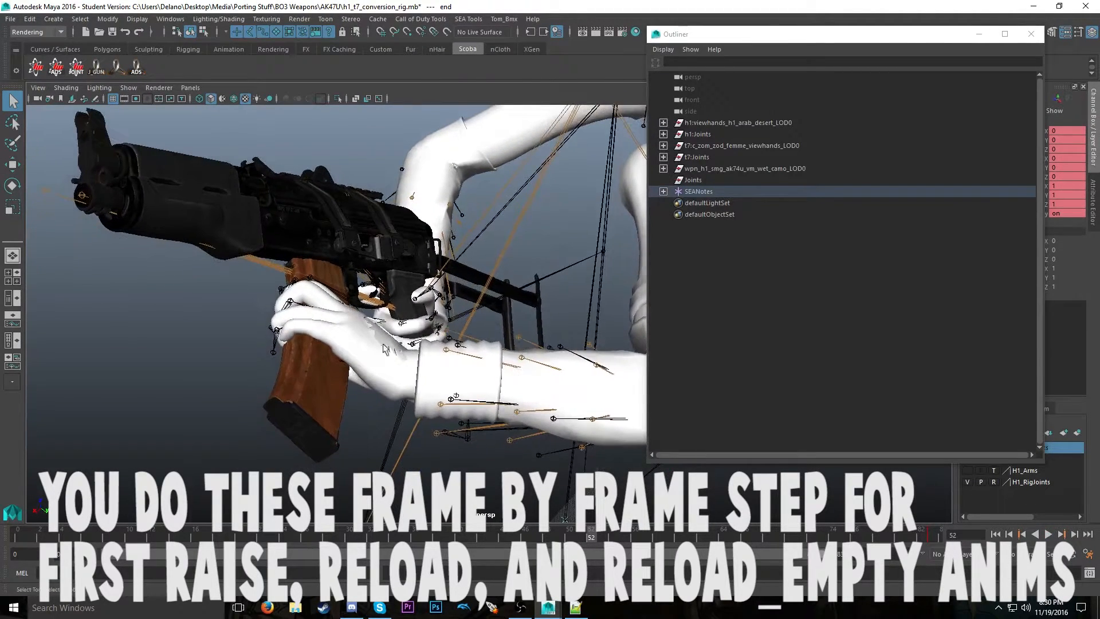
pyautogui.click(601, 536)
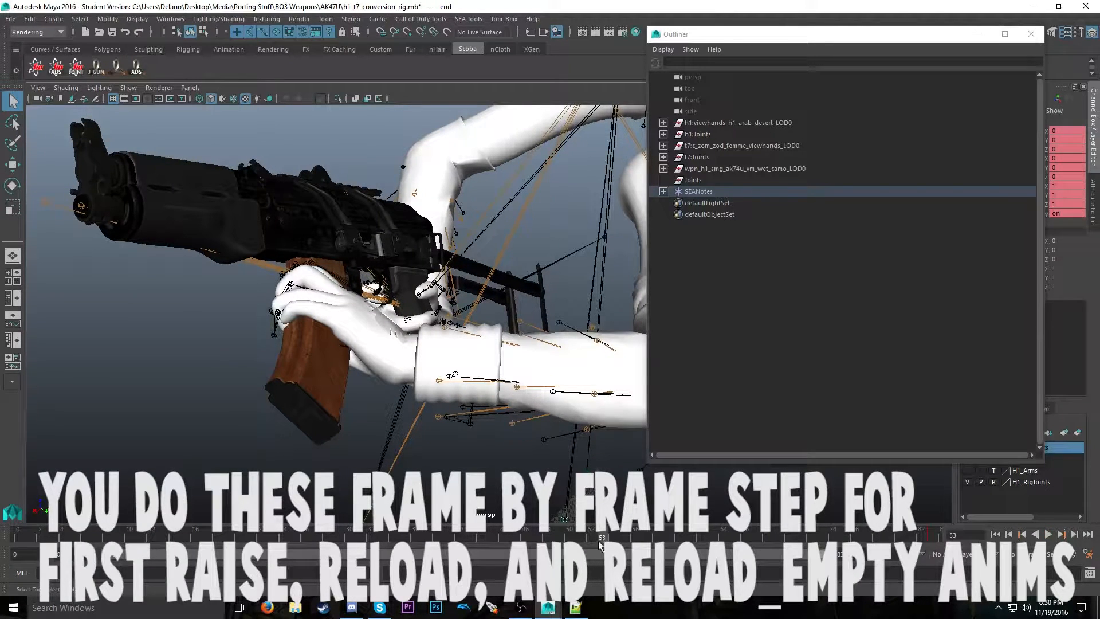
pyautogui.click(575, 607)
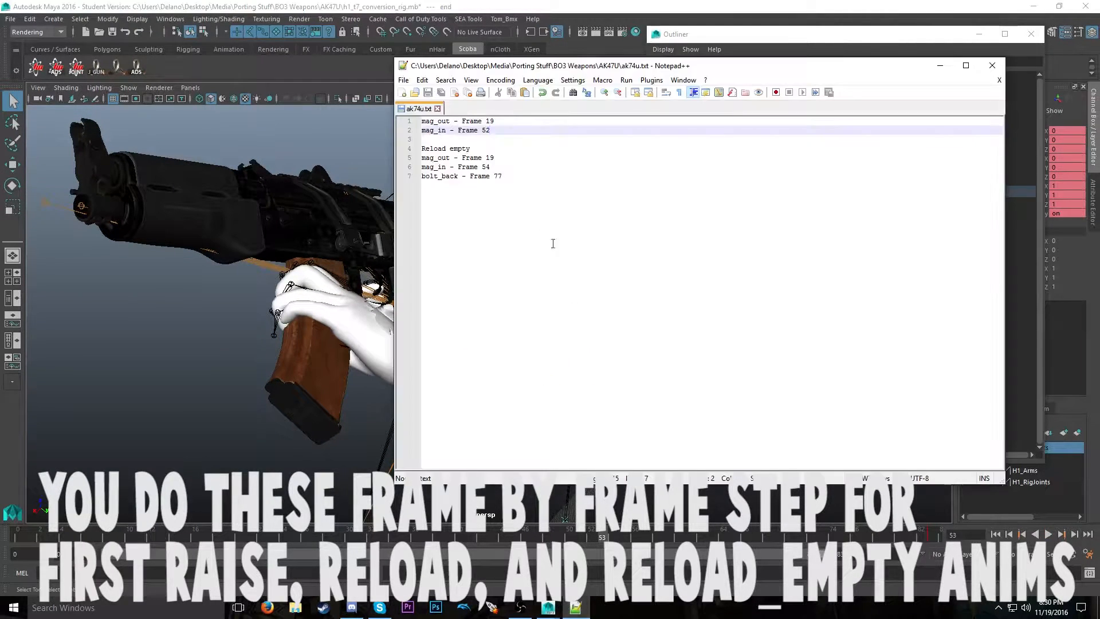
pyautogui.click(575, 607)
pyautogui.click(1049, 534)
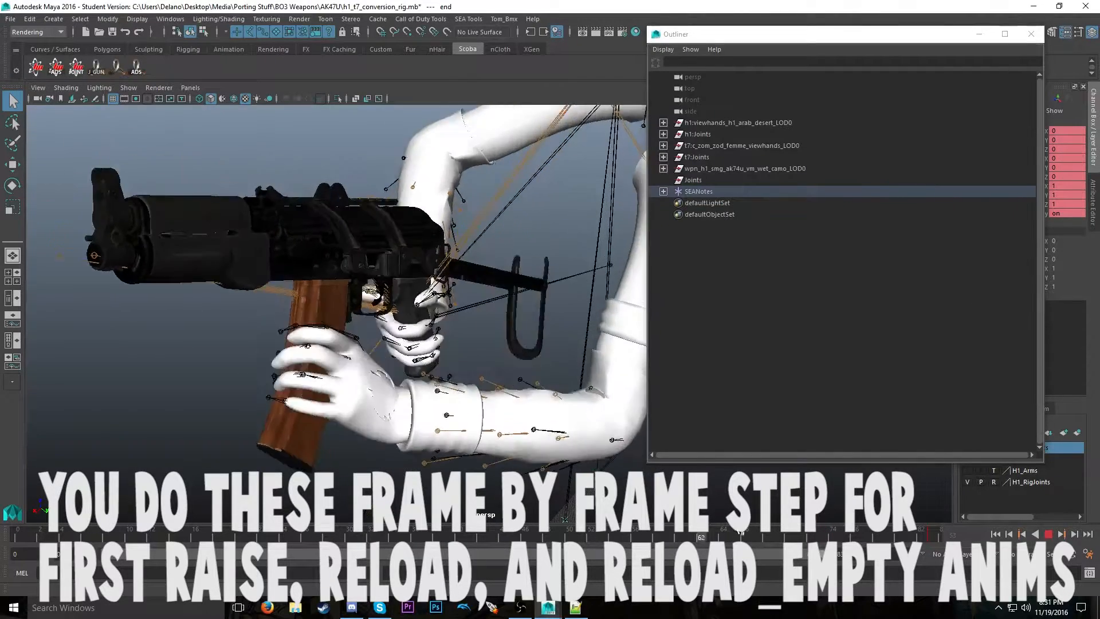
pyautogui.click(52, 535)
pyautogui.keyDown('alt'); pyautogui.moveTo(303, 395); pyautogui.dragTo(313, 332); pyautogui.keyUp('alt')
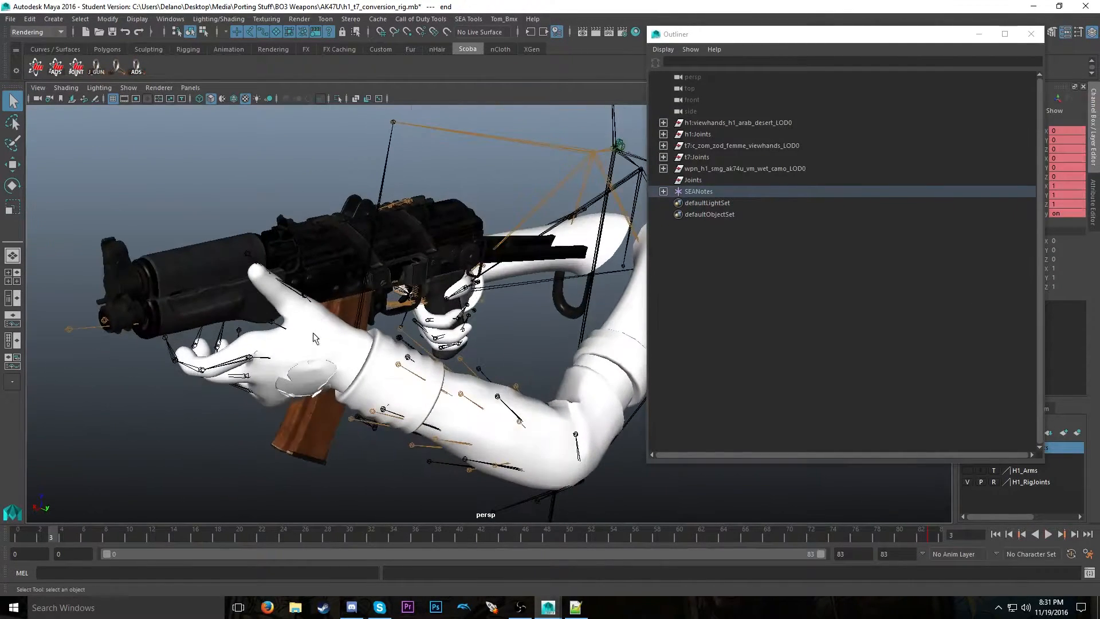
# - Undo the reload animation import and import h1_wpn_smg_ak74u_reload_empty.seanim from the exported modern_warfare_rm xanims AK74U folder
pyautogui.hotkey('ctrl', 'z')
pyautogui.hotkey('ctrl', 'z')
pyautogui.click(475, 19)
pyautogui.click(480, 38)
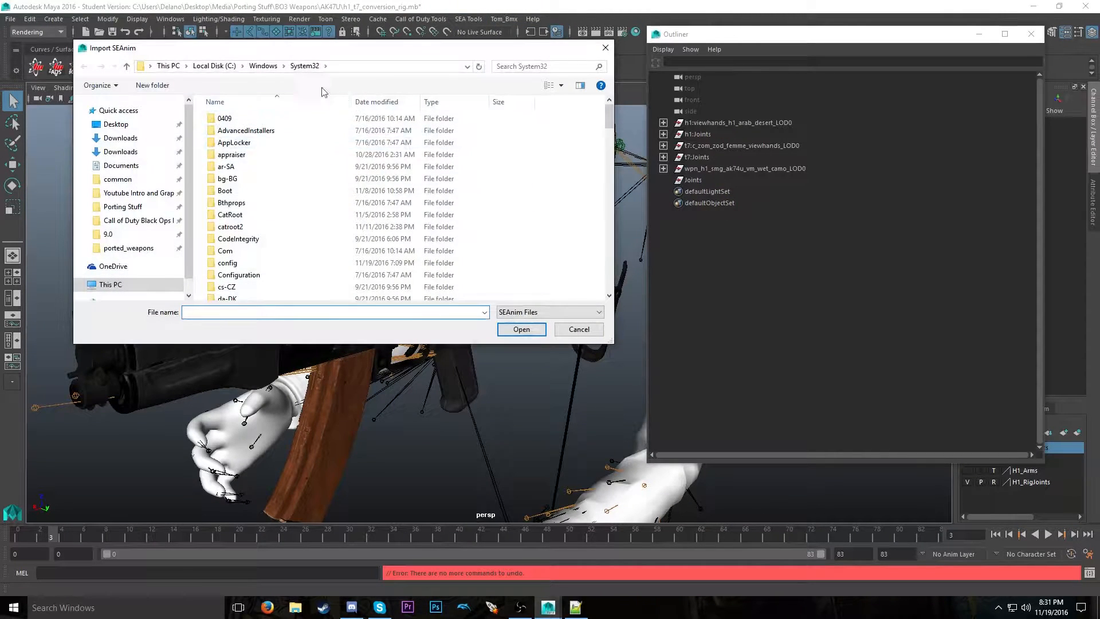
pyautogui.write('C:\\Users\\Delano\\Desktop\\Media\\Porting Stuff\\Wraith\\exported_files\\modern_warfare_rm\\xanims\\AK74U')
pyautogui.press('Return')
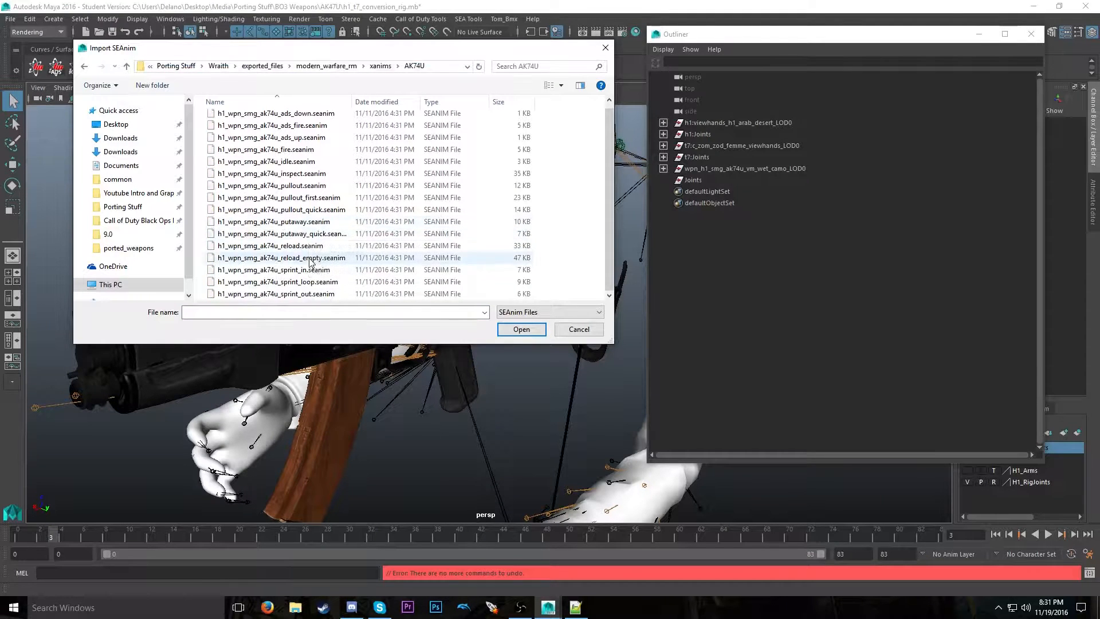
pyautogui.doubleClick(316, 253)
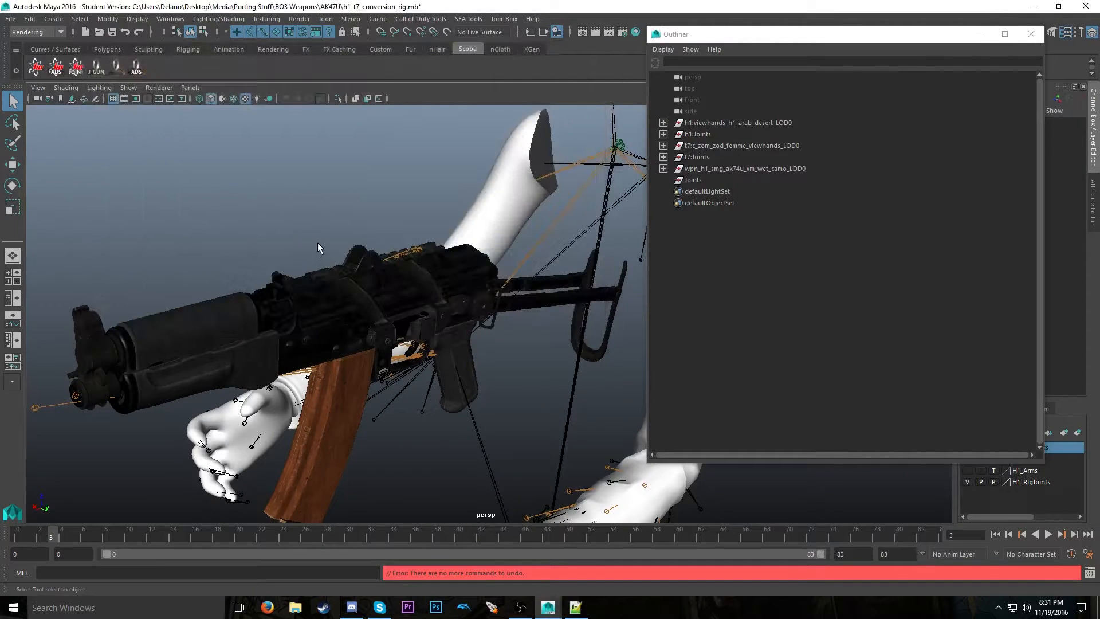
# - Scrub the empty reload to the magazine removal at frame 20, set the Reload empty mag_out note to Frame 20 and save
pyautogui.moveTo(57, 536); pyautogui.dragTo(185, 535)
pyautogui.moveTo(253, 353)
pyautogui.keyDown('alt'); pyautogui.mouseDown()
pyautogui.moveTo(235, 383)
pyautogui.moveTo(248, 363)
pyautogui.mouseUp(); pyautogui.keyUp('alt')
pyautogui.hotkey('alt', 'v')
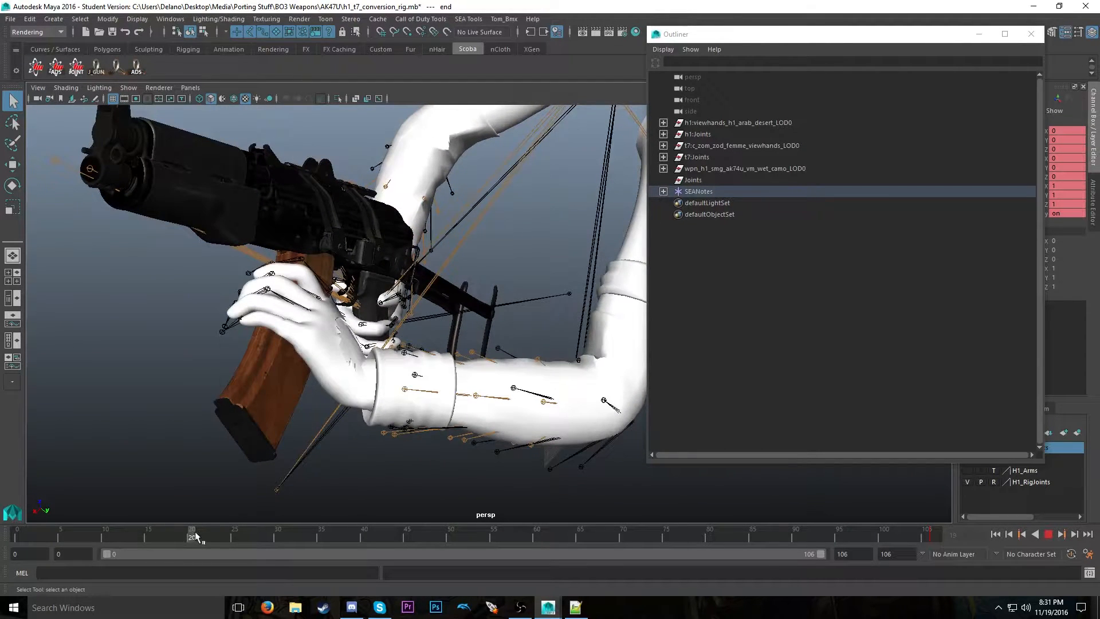
pyautogui.hotkey('alt', 'v')
pyautogui.click(575, 607)
pyautogui.click(497, 157)
pyautogui.press('BackSpace')
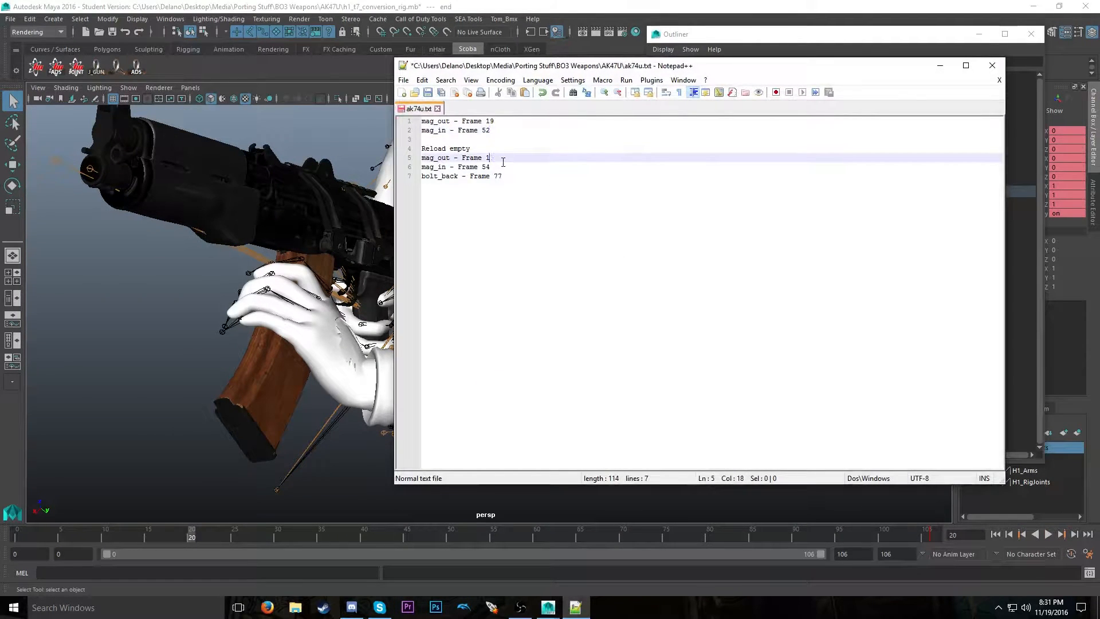
pyautogui.hotkey('ctrl', 's')
pyautogui.moveTo(194, 533); pyautogui.dragTo(191, 538)
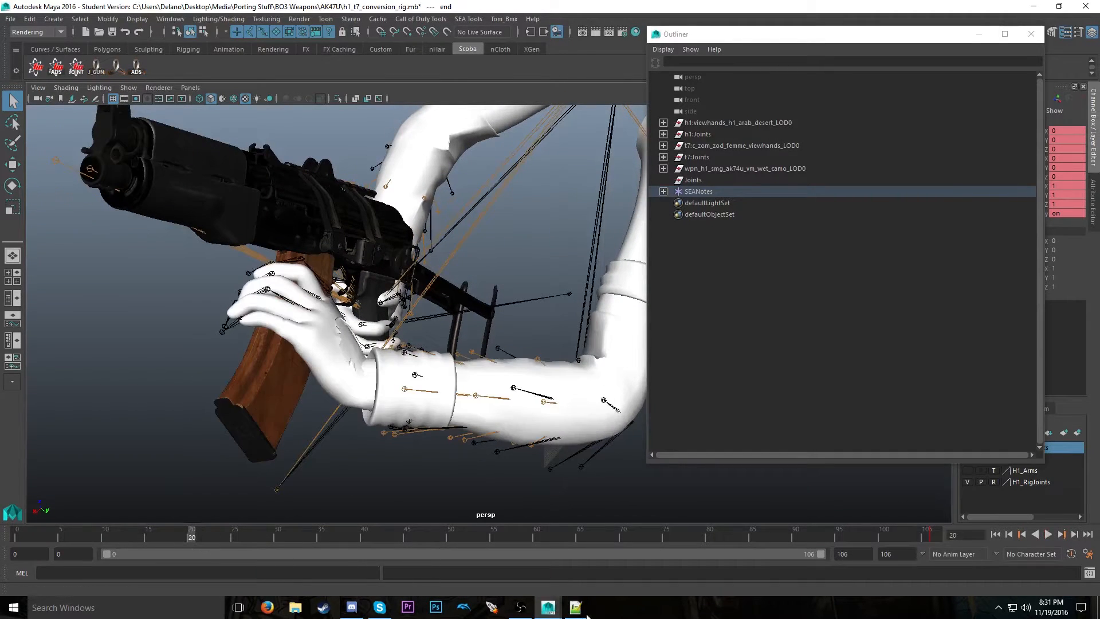
# - Set the Reload empty mag_out note to Frame 19 in ak74u.txt and save the file
pyautogui.click(575, 607)
pyautogui.press('BackSpace')
pyautogui.press('BackSpace')
pyautogui.write('19')
pyautogui.hotkey('ctrl', 's')
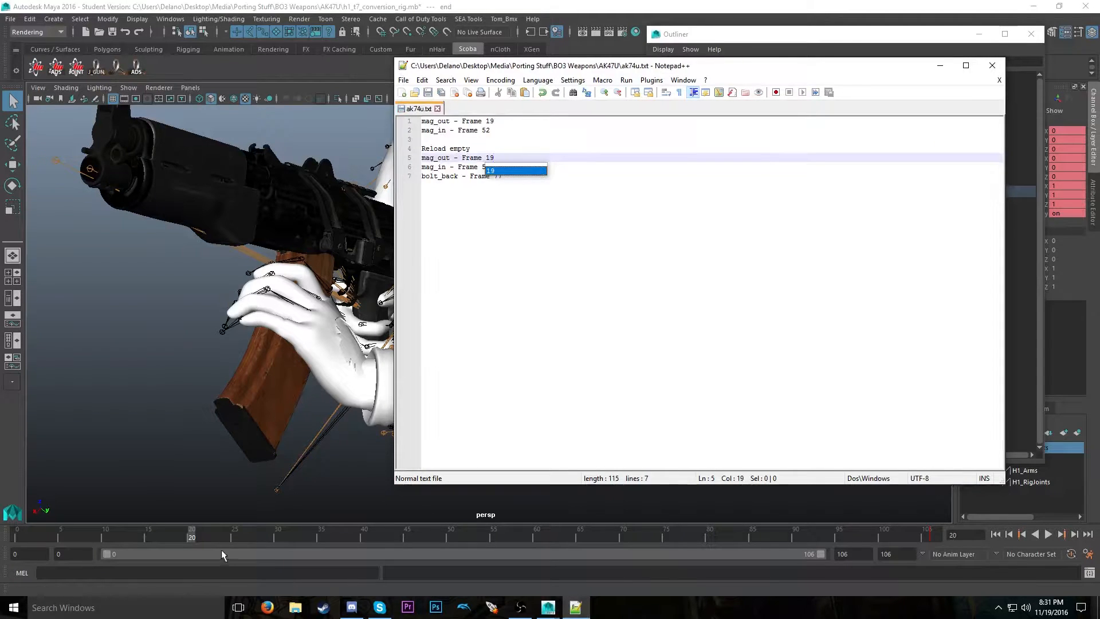
# - Scrub the empty reload animation to the magazine insertion around frame 55 and play it
pyautogui.moveTo(189, 539); pyautogui.dragTo(484, 536)
pyautogui.keyDown('alt'); pyautogui.moveTo(450, 385); pyautogui.dragTo(487, 416); pyautogui.keyUp('alt')
pyautogui.hotkey('alt', 'v')
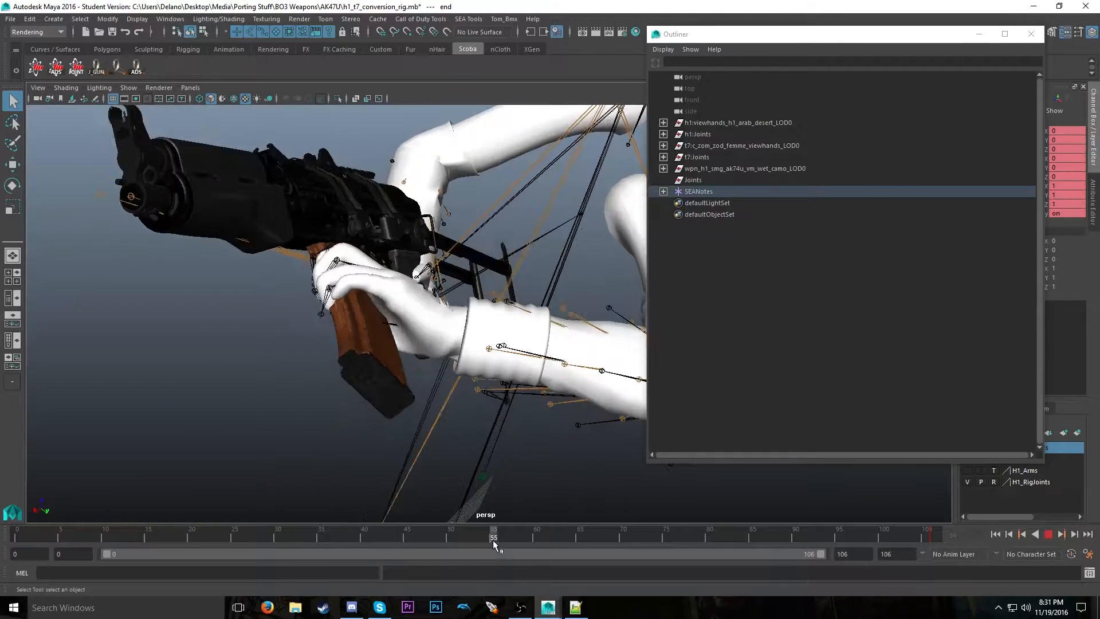
# - Scrub the empty reload to the bolt pull around frame 77, inspect it up close and compare it with the bolt_back note
pyautogui.moveTo(552, 534); pyautogui.dragTo(685, 542)
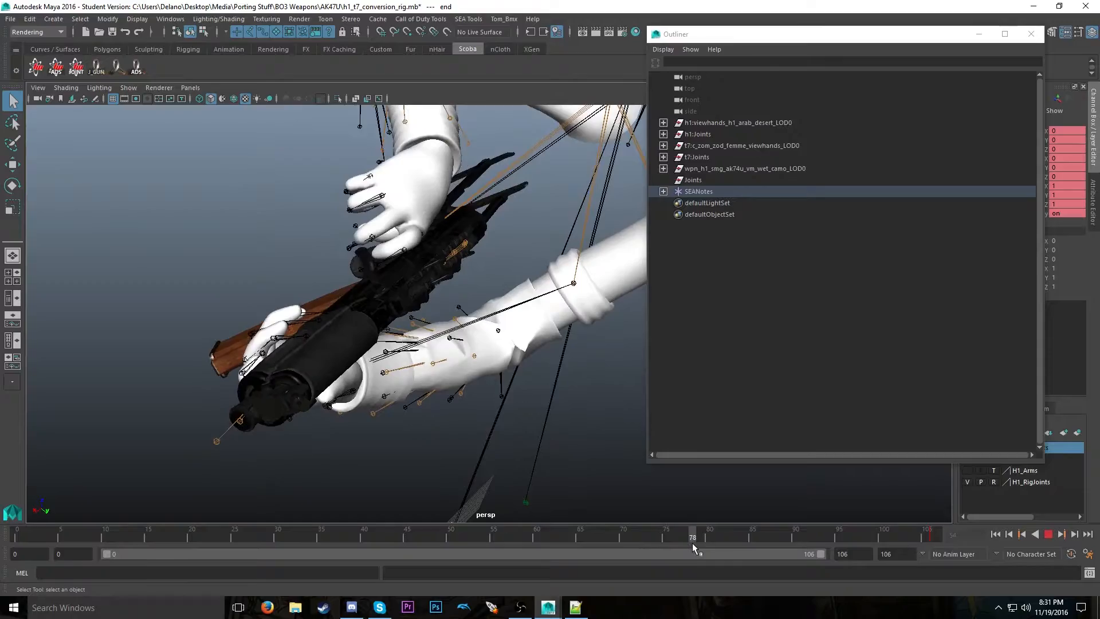
pyautogui.hotkey('alt', 'v')
pyautogui.keyDown('alt'); pyautogui.moveTo(501, 379); pyautogui.dragTo(471, 409); pyautogui.keyUp('alt')
pyautogui.keyDown('alt'); pyautogui.moveTo(470, 417); pyautogui.dragTo(447, 363, button='middle'); pyautogui.keyUp('alt')
pyautogui.scroll(5, 446, 363)
pyautogui.keyDown('alt'); pyautogui.moveTo(447, 363); pyautogui.dragTo(478, 280); pyautogui.keyUp('alt')
pyautogui.hotkey('alt', 'v')
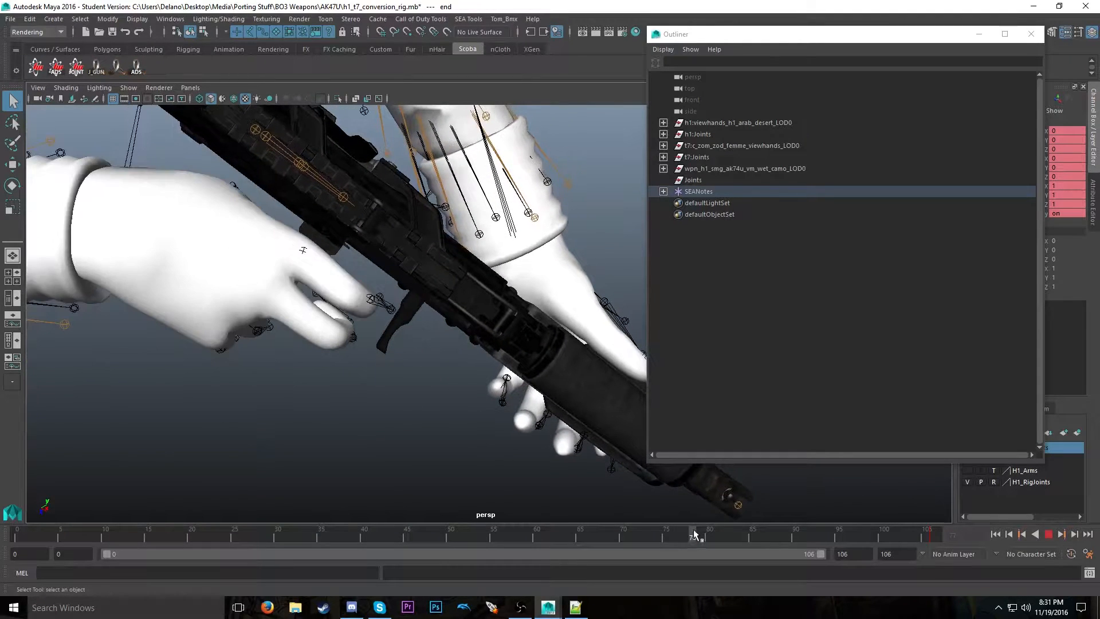
pyautogui.hotkey('alt', 'v')
pyautogui.click(570, 612)
pyautogui.click(501, 181)
pyautogui.click(575, 607)
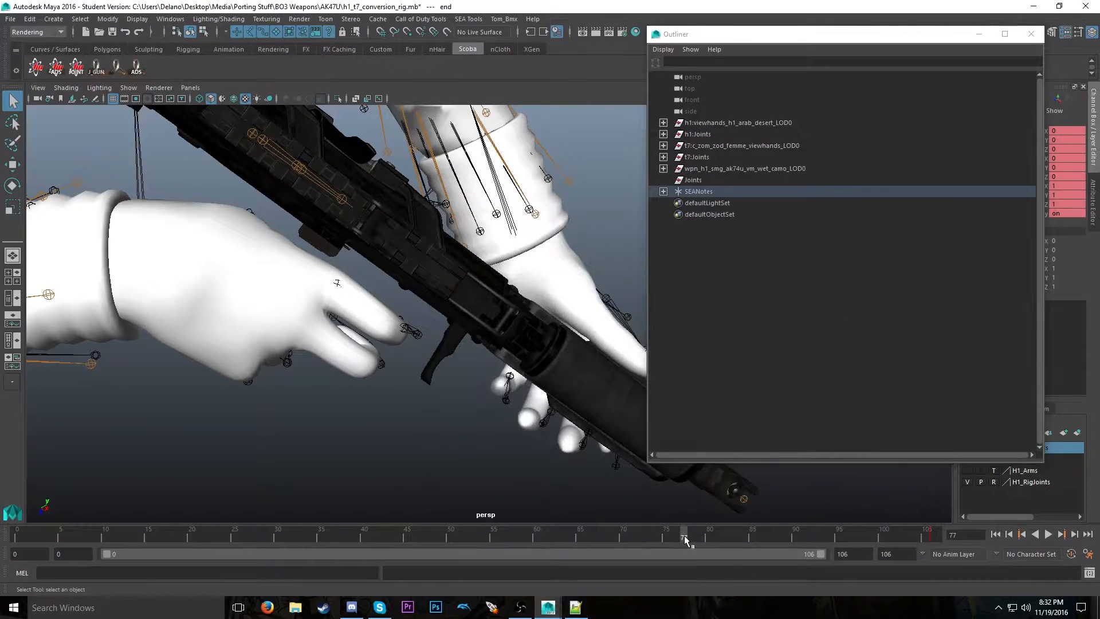
pyautogui.moveTo(685, 540); pyautogui.dragTo(751, 540)
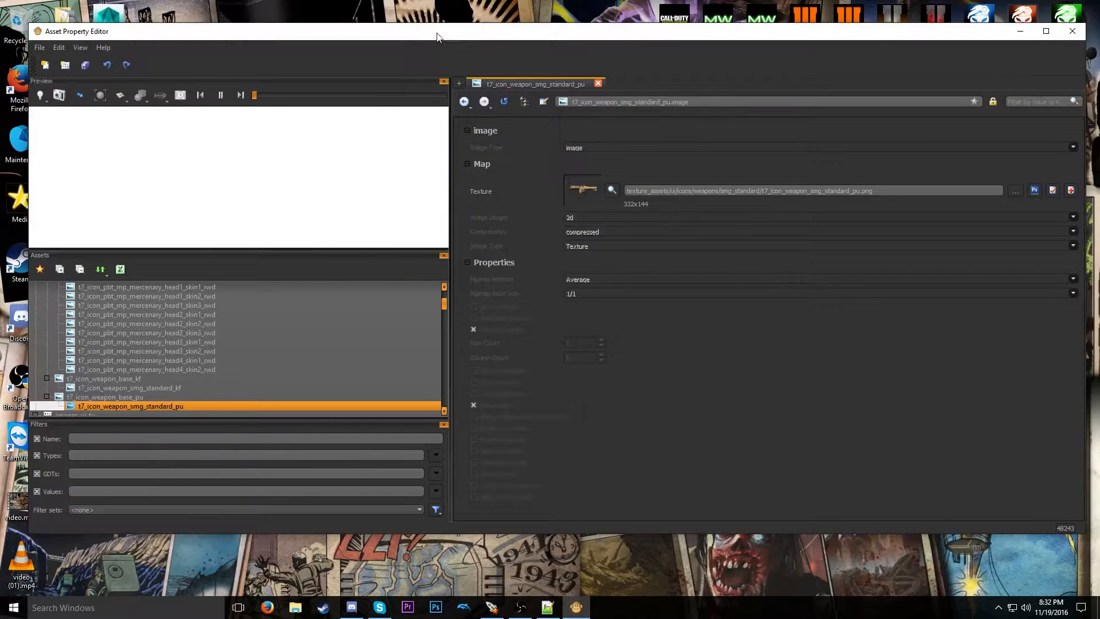
# - Switch to Asset Property Editor and filter the assets by the ak74u GDT
pyautogui.moveTo(436, 37); pyautogui.dragTo(457, 21)
pyautogui.write('ak74u')
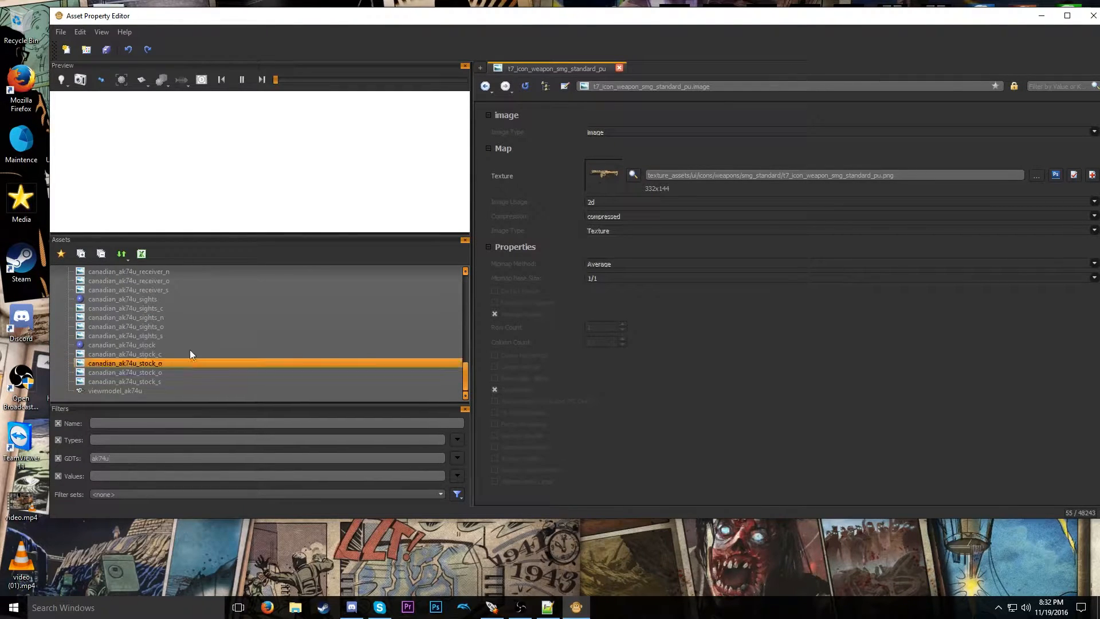
pyautogui.scroll(10, 157, 366)
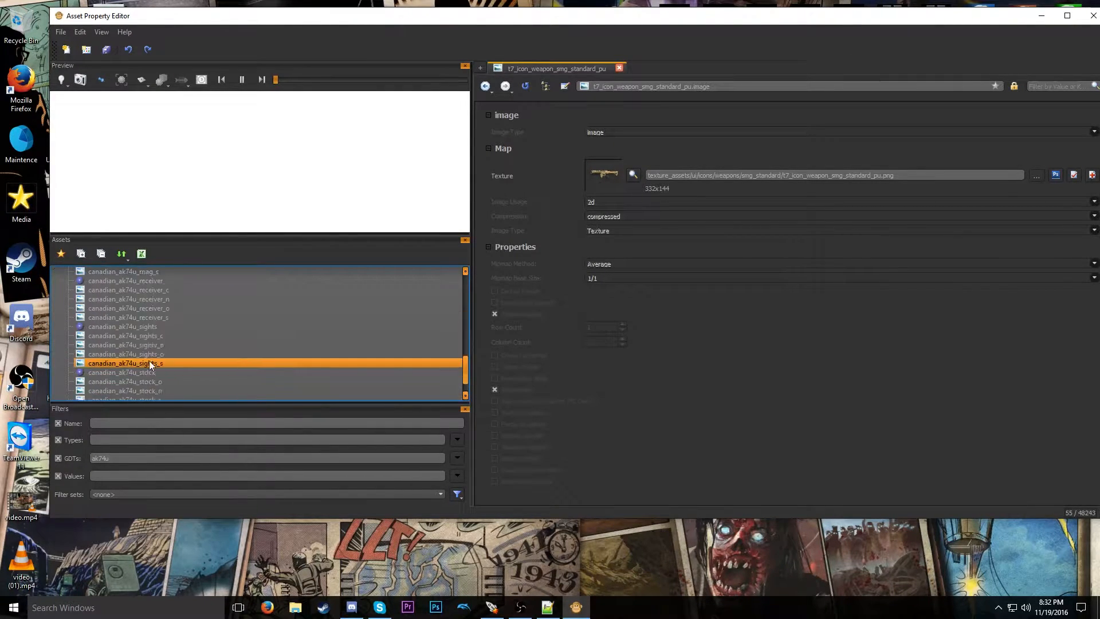
pyautogui.scroll(1, 146, 363)
pyautogui.scroll(1, 142, 332)
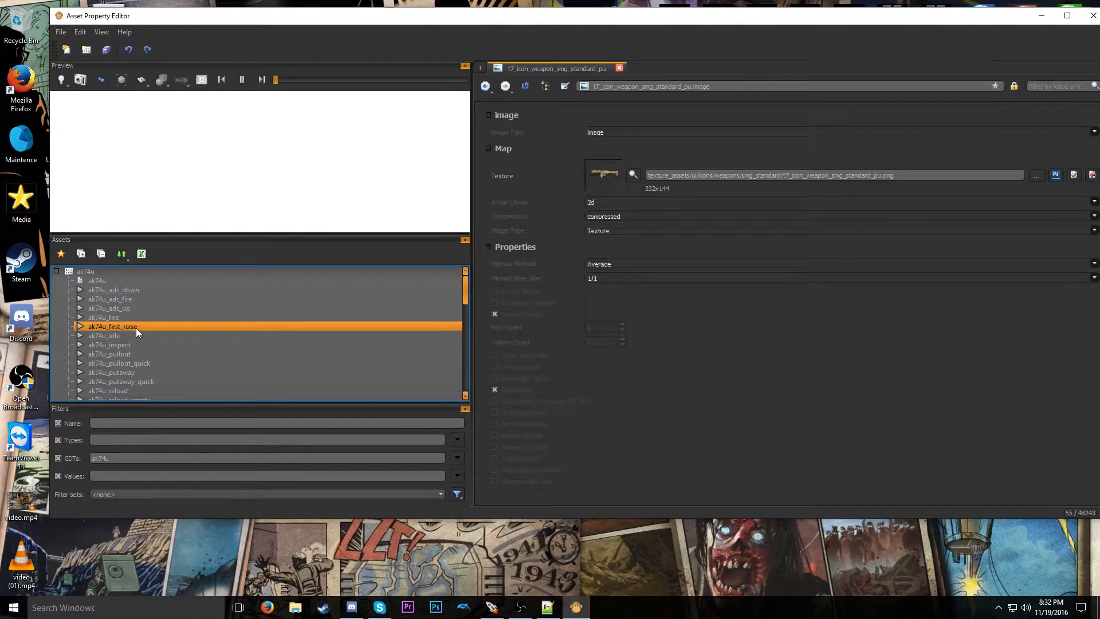
# - Open the ak74u_first_raise animation asset and look through the other ak74u animations
pyautogui.click(132, 328)
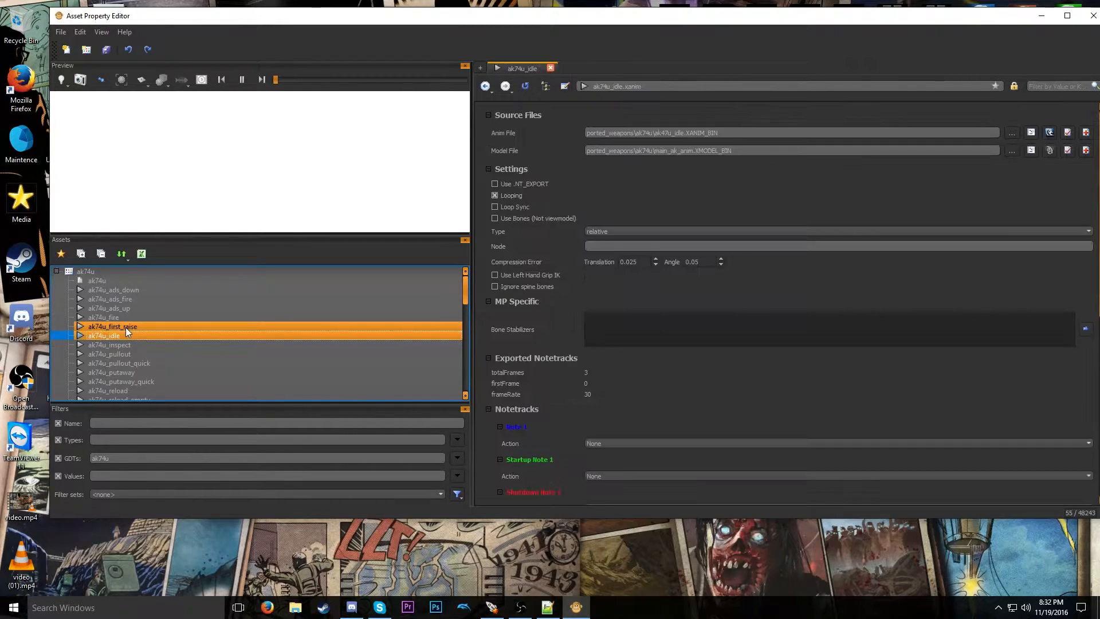
pyautogui.scroll(-3, 556, 348)
pyautogui.scroll(3, 552, 347)
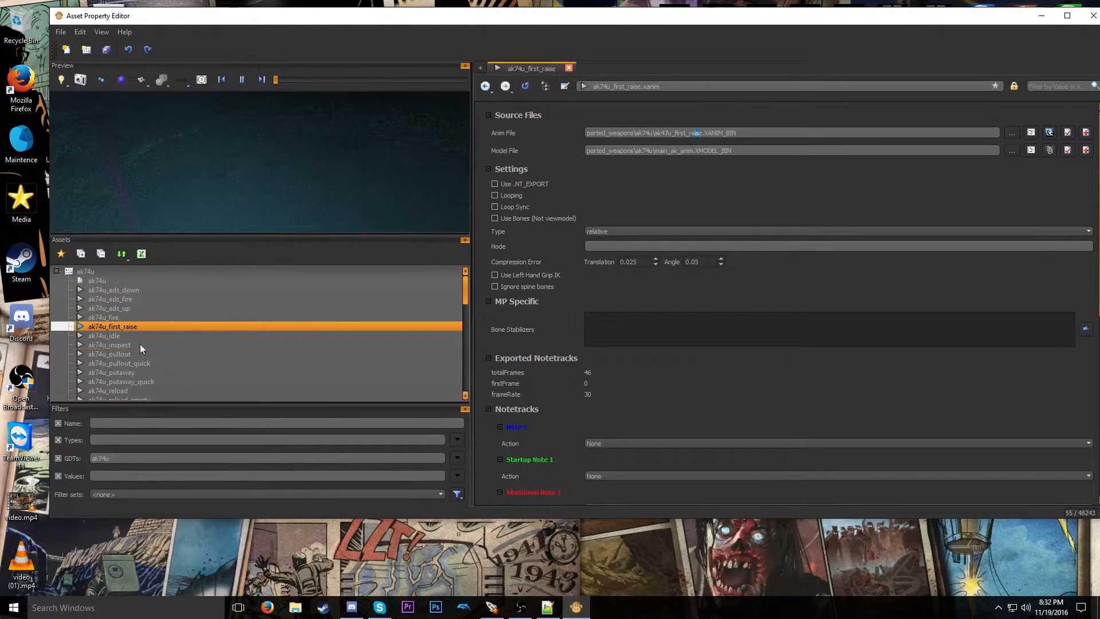
pyautogui.scroll(-1, 142, 348)
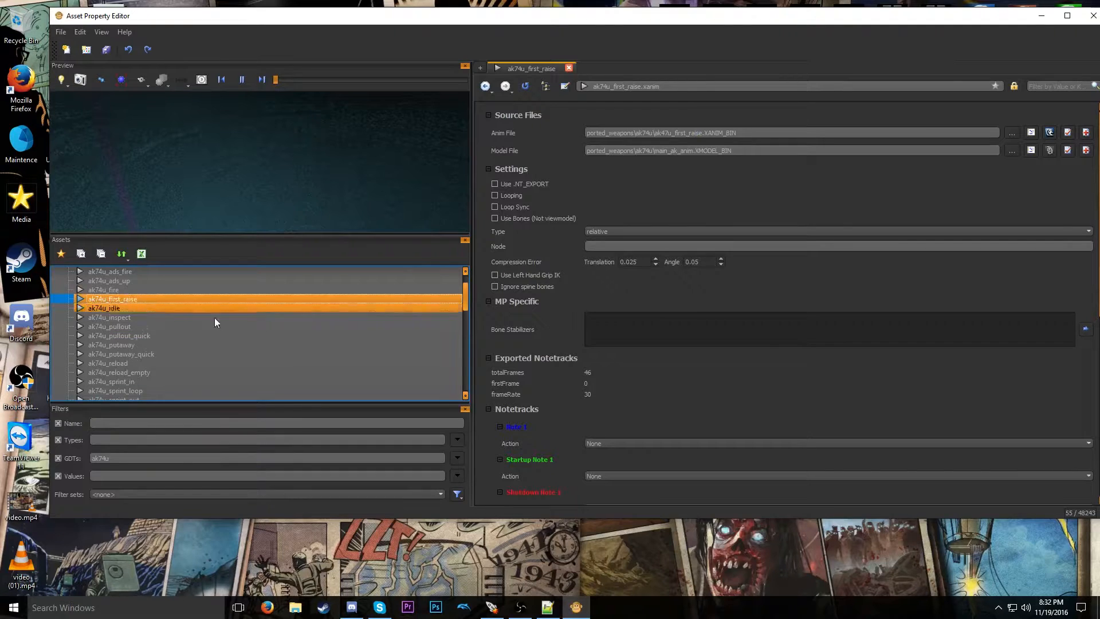
pyautogui.scroll(-5, 597, 352)
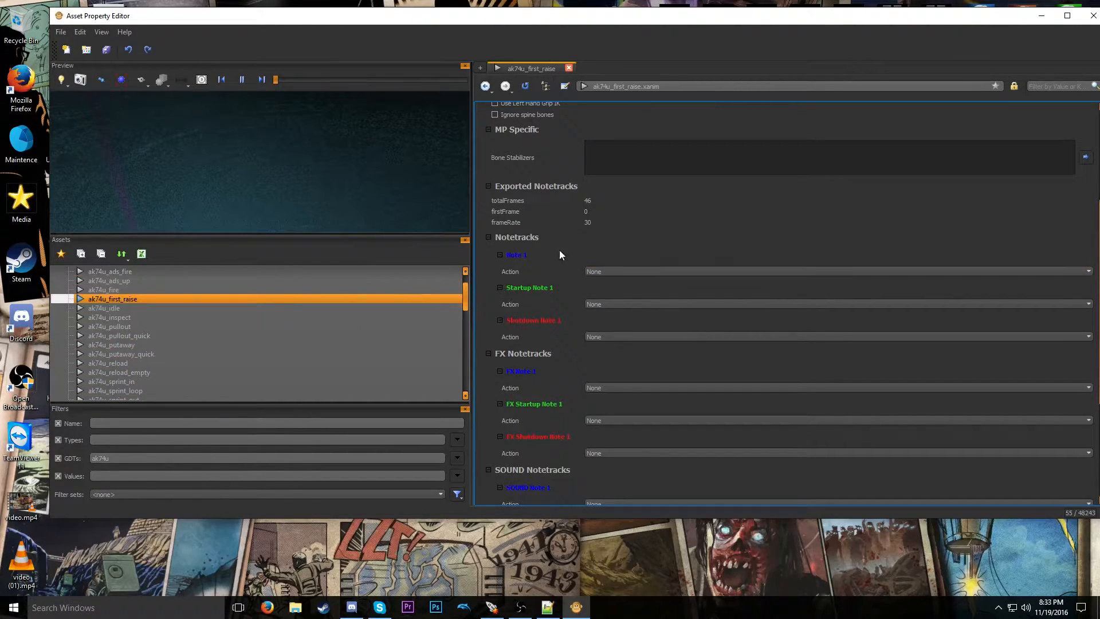
# - Add a Sound notetrack at frame 1 to ak74u_first_raise with the sound alias ak74u_bolt_raise
pyautogui.click(614, 271)
pyautogui.click(543, 277)
pyautogui.click(629, 272)
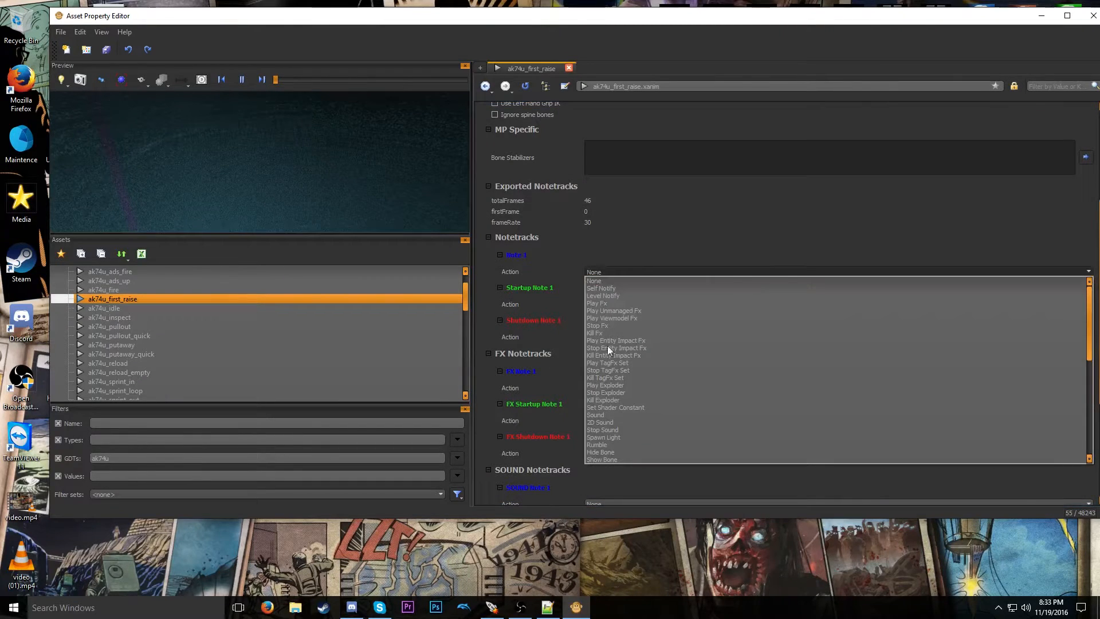
pyautogui.click(606, 421)
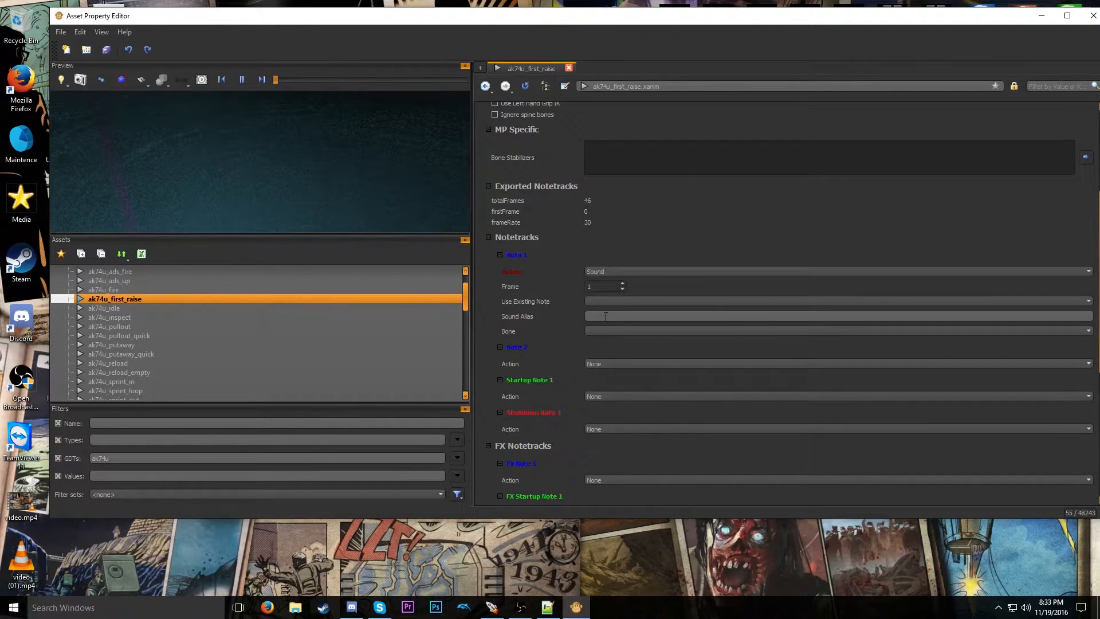
pyautogui.click(605, 317)
pyautogui.write('ak74u_f')
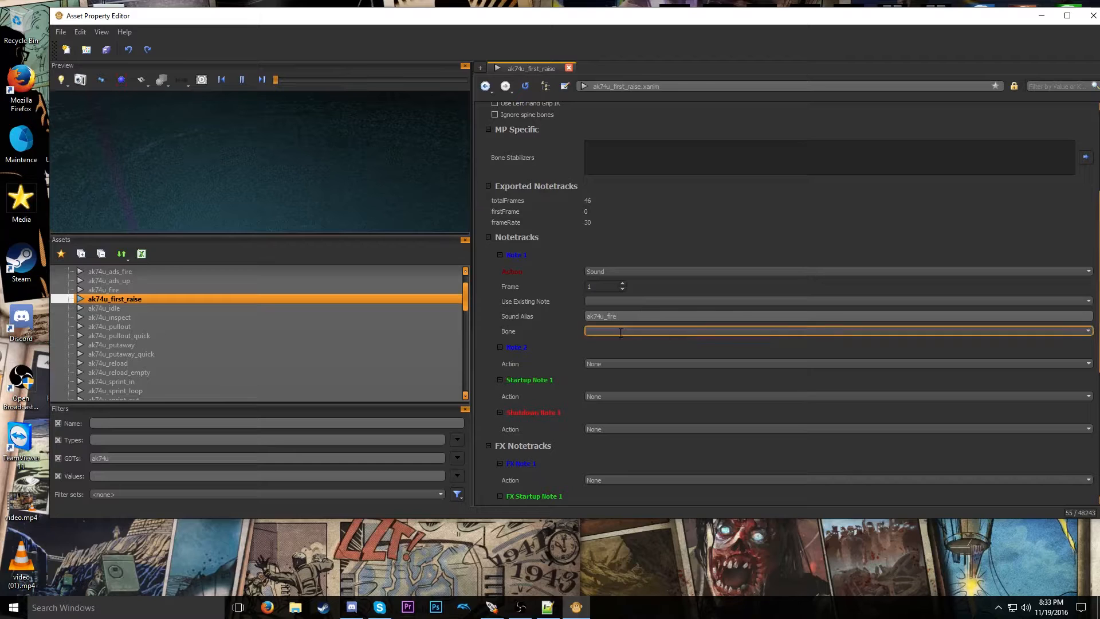
pyautogui.press('BackSpace')
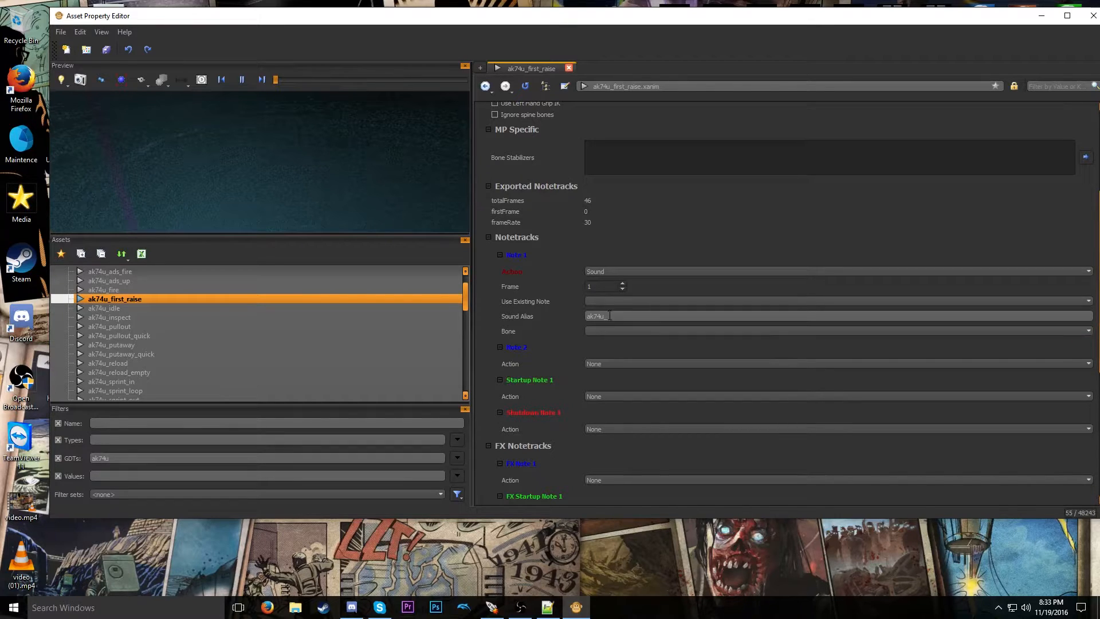
pyautogui.hotkey('ctrl', 'a')
pyautogui.click(610, 313)
pyautogui.hotkey('ctrl', 'a')
# - Look through the sound files in the P90 desktop folder and close it
pyautogui.moveTo(205, 15); pyautogui.dragTo(263, 19)
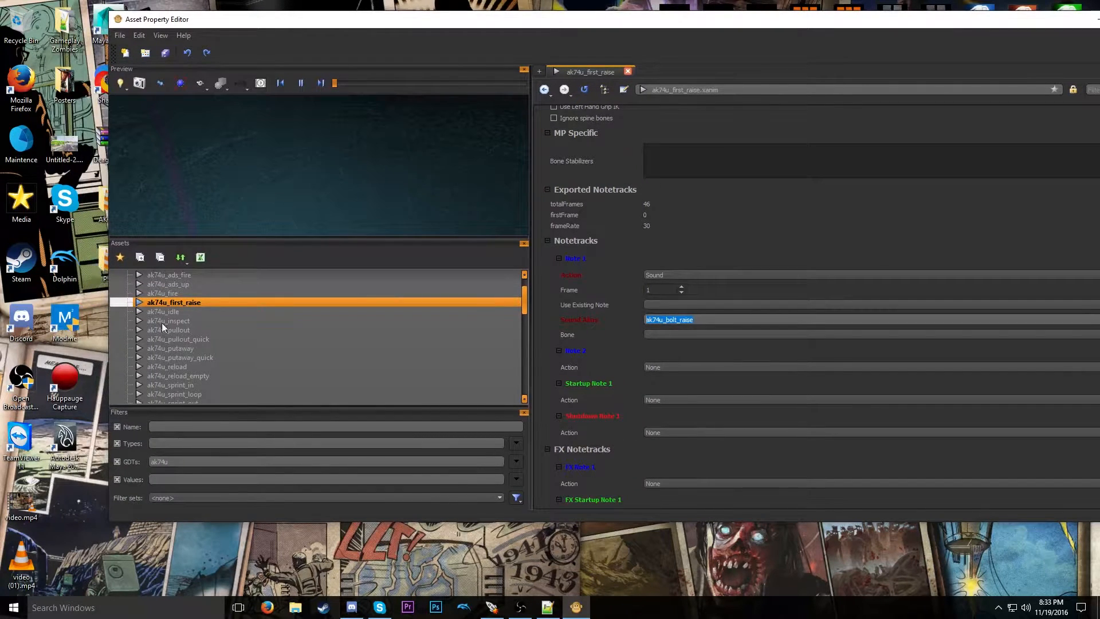
pyautogui.doubleClick(101, 262)
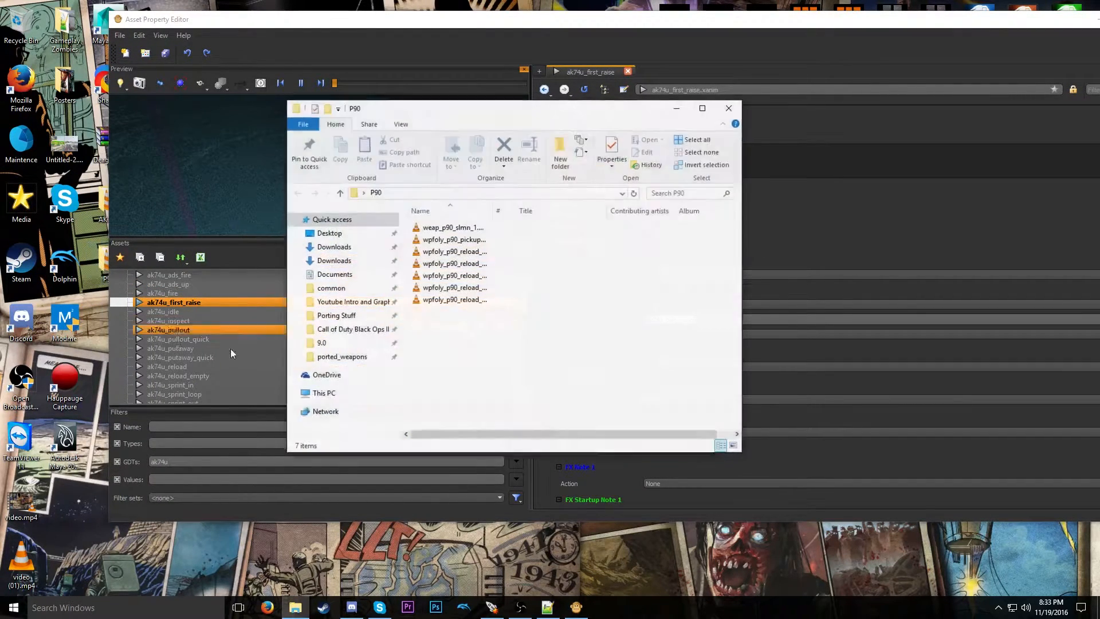
pyautogui.moveTo(445, 341); pyautogui.dragTo(504, 225)
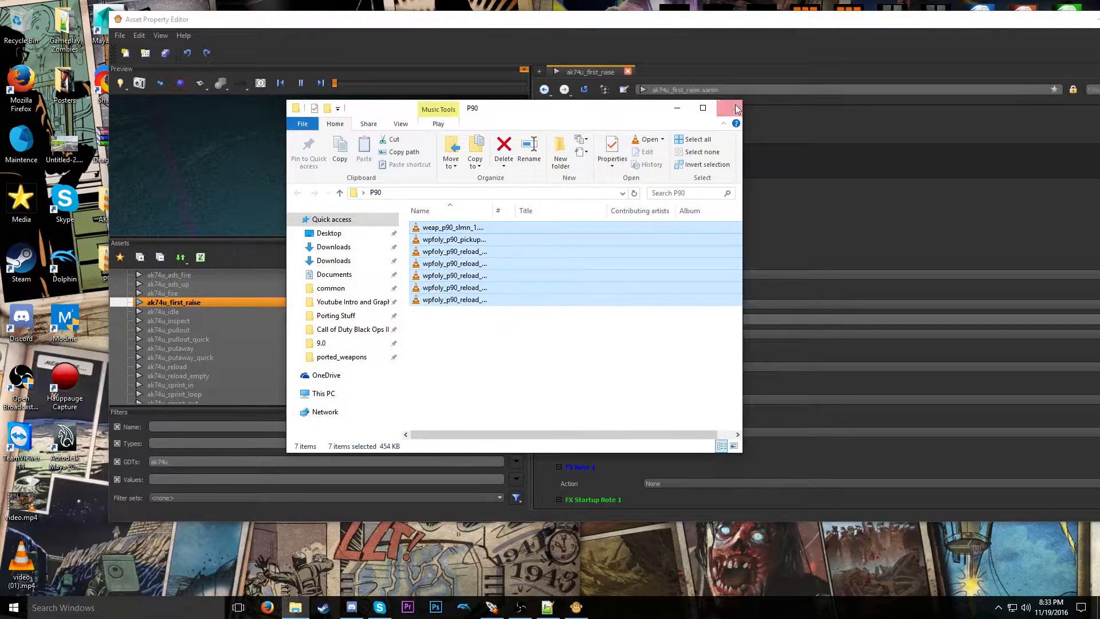
pyautogui.click(730, 109)
# - Review the exported sound files in the AK74U desktop folder, including ak74u_chamber.wav, and close it
pyautogui.doubleClick(104, 201)
pyautogui.moveTo(457, 353); pyautogui.dragTo(479, 219)
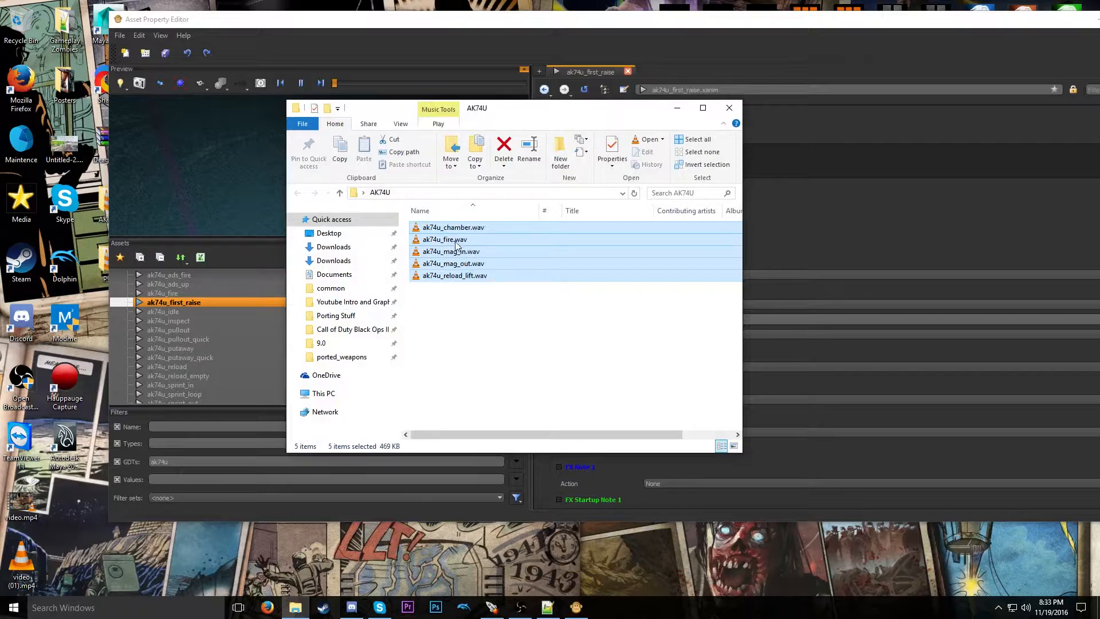
pyautogui.click(459, 321)
pyautogui.moveTo(487, 340); pyautogui.dragTo(443, 222)
pyautogui.click(503, 328)
pyautogui.click(455, 228)
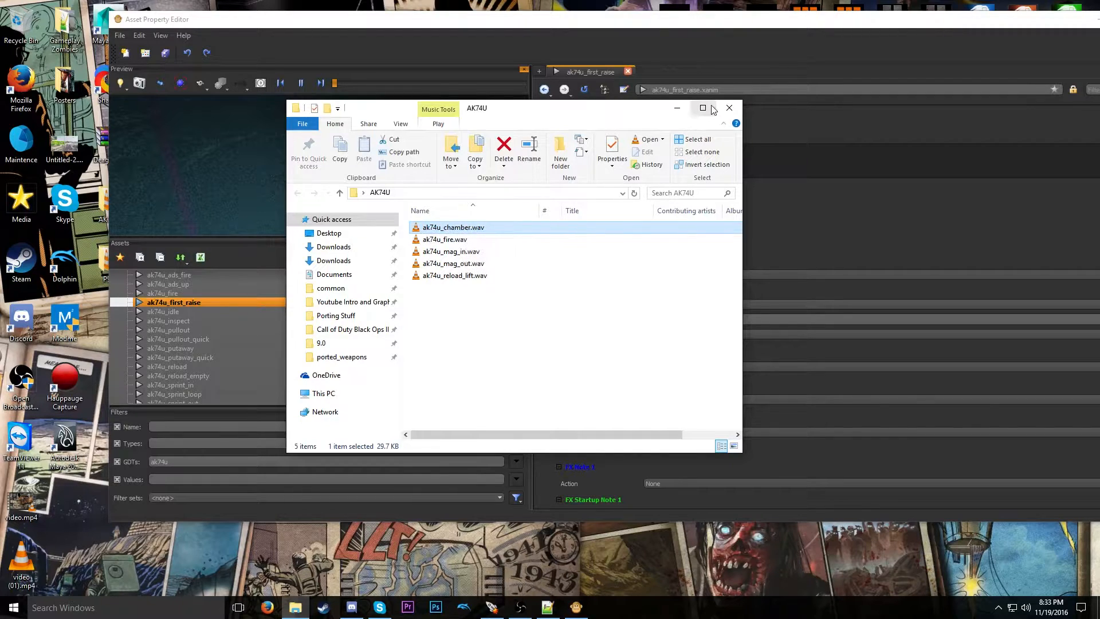
pyautogui.moveTo(657, 113); pyautogui.dragTo(457, 88)
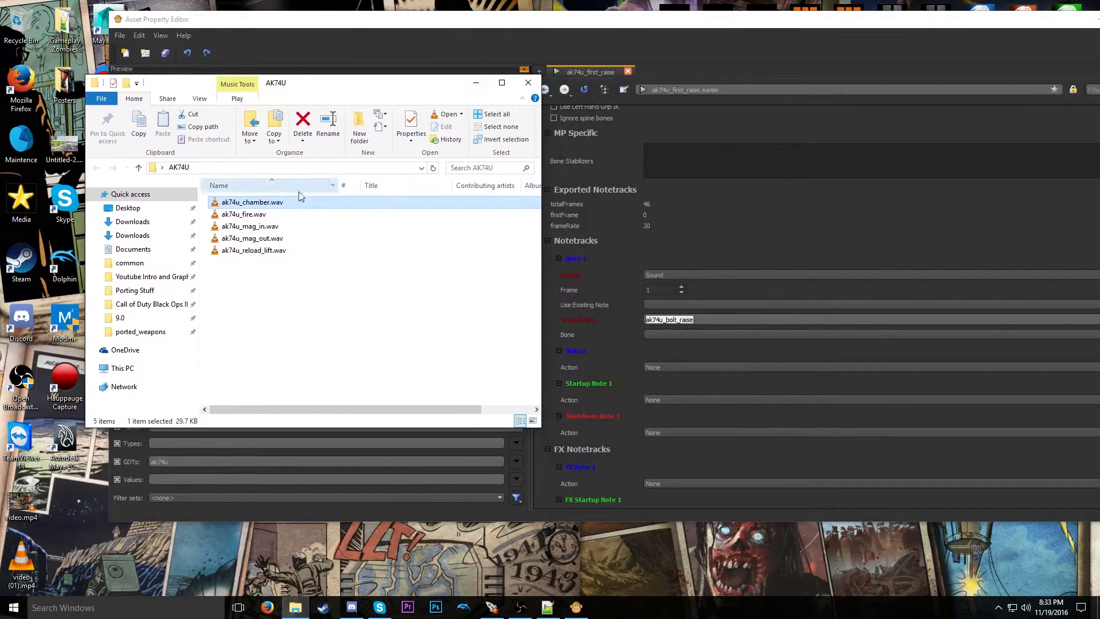
pyautogui.click(516, 84)
# - Clear the sound alias of Note 1 in ak74u_first_raise and reset its action to None
pyautogui.click(706, 320)
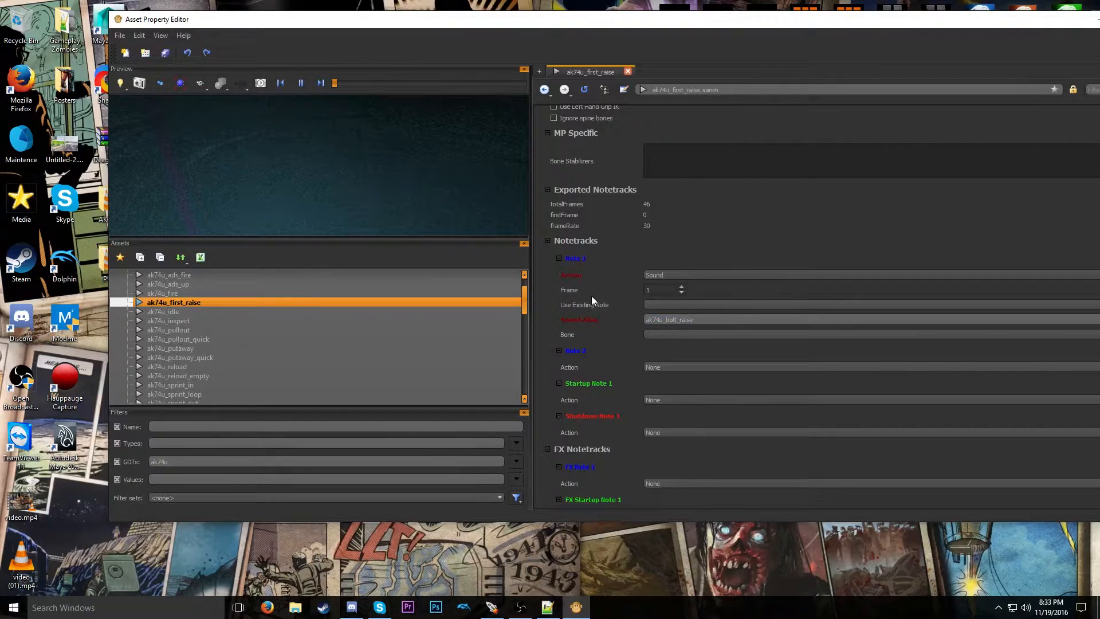
pyautogui.moveTo(694, 320); pyautogui.dragTo(568, 300)
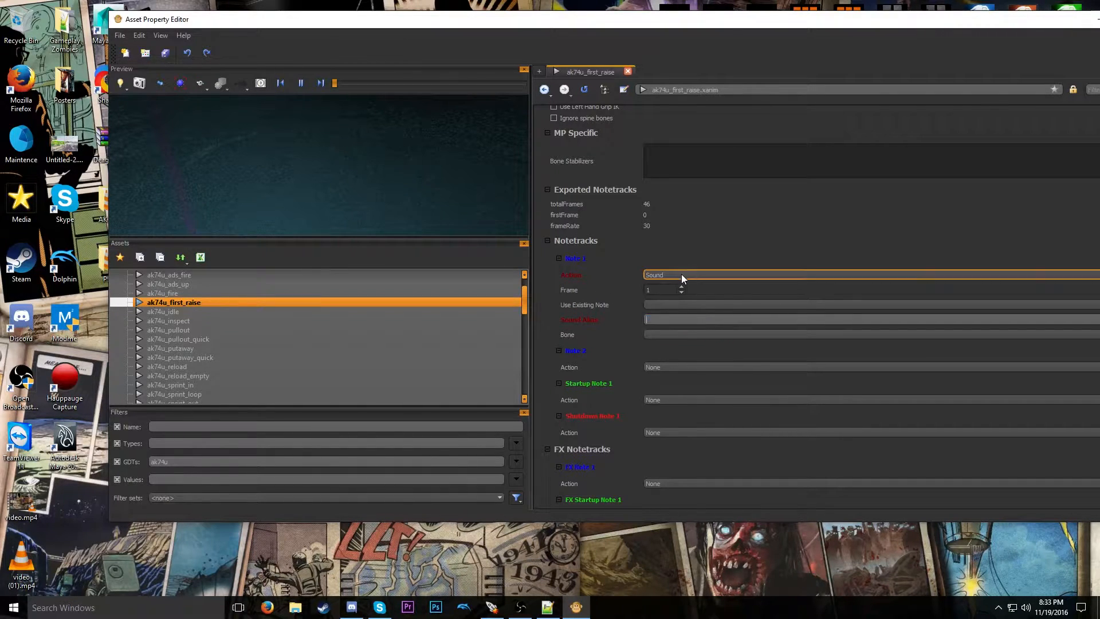
pyautogui.click(680, 274)
pyautogui.click(637, 281)
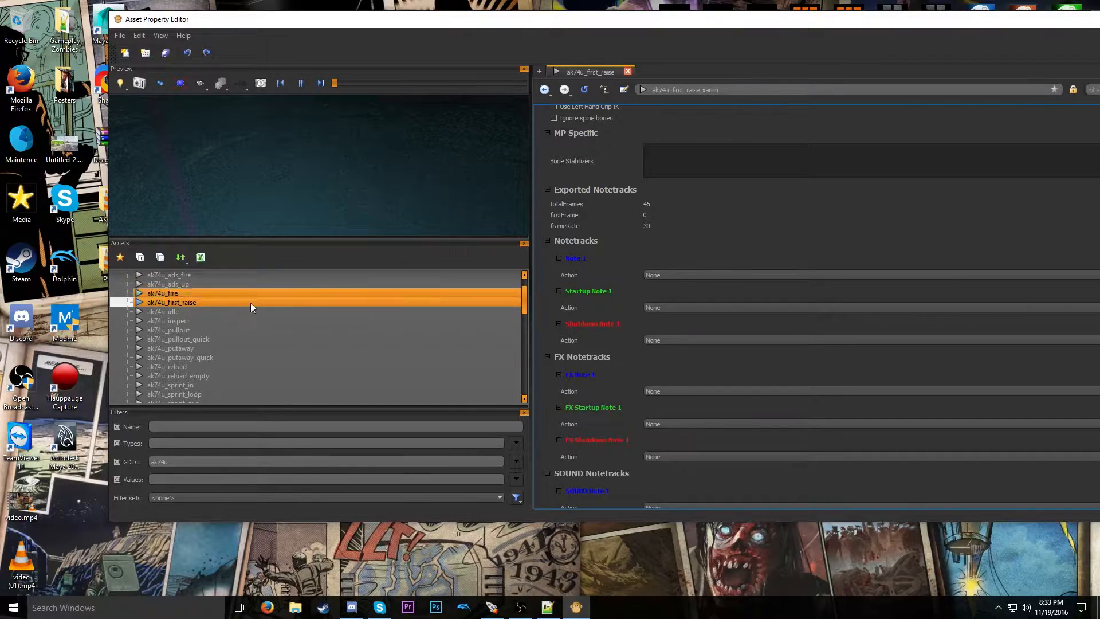
# - Open the ak74u_reload animation asset and place a smaller ak74u.txt notes window clear of its notetrack settings
pyautogui.scroll(1, 190, 296)
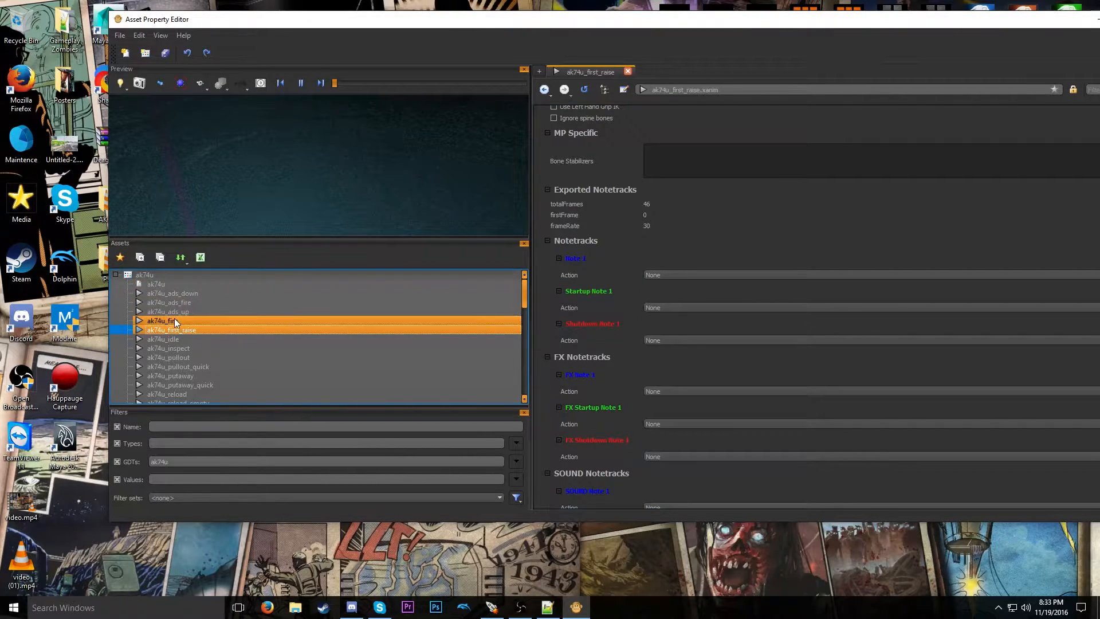
pyautogui.scroll(-2, 188, 322)
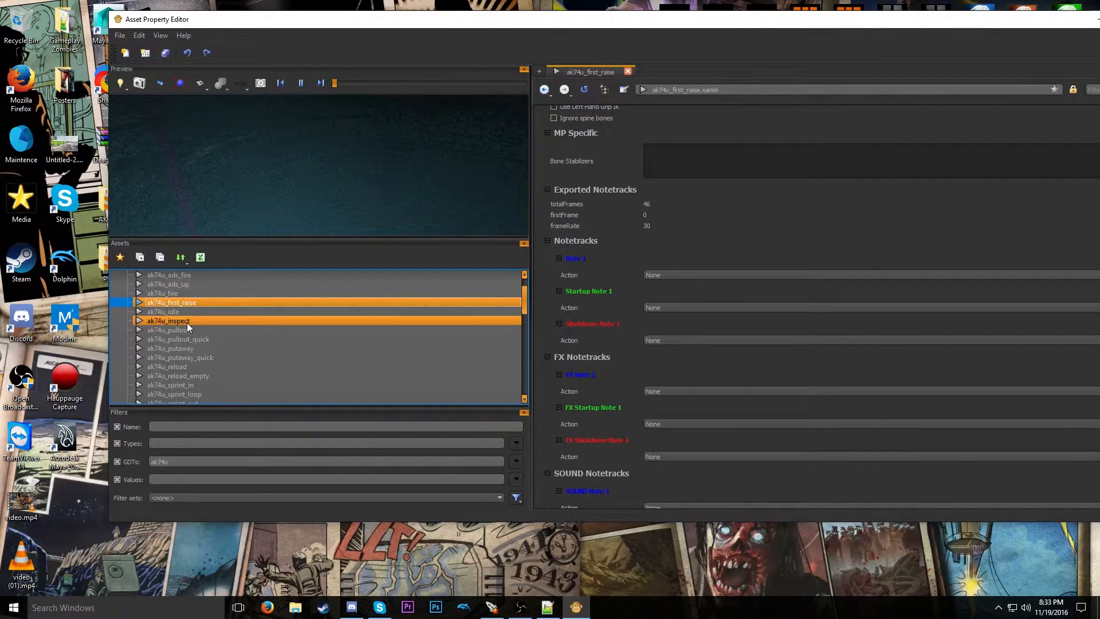
pyautogui.click(182, 339)
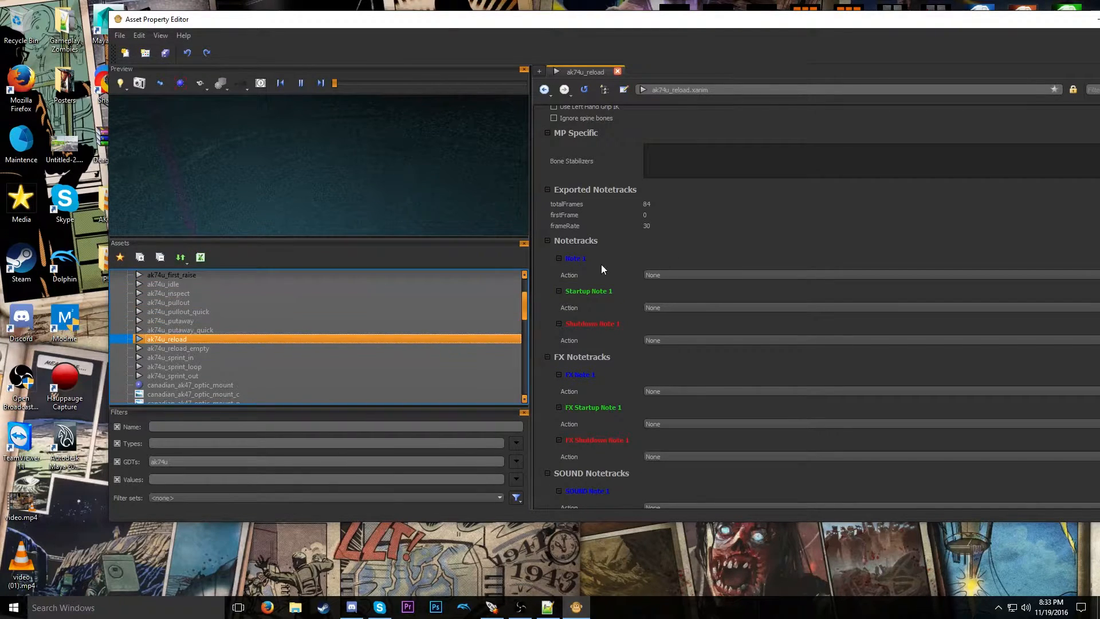
pyautogui.scroll(-1, 600, 266)
pyautogui.click(548, 608)
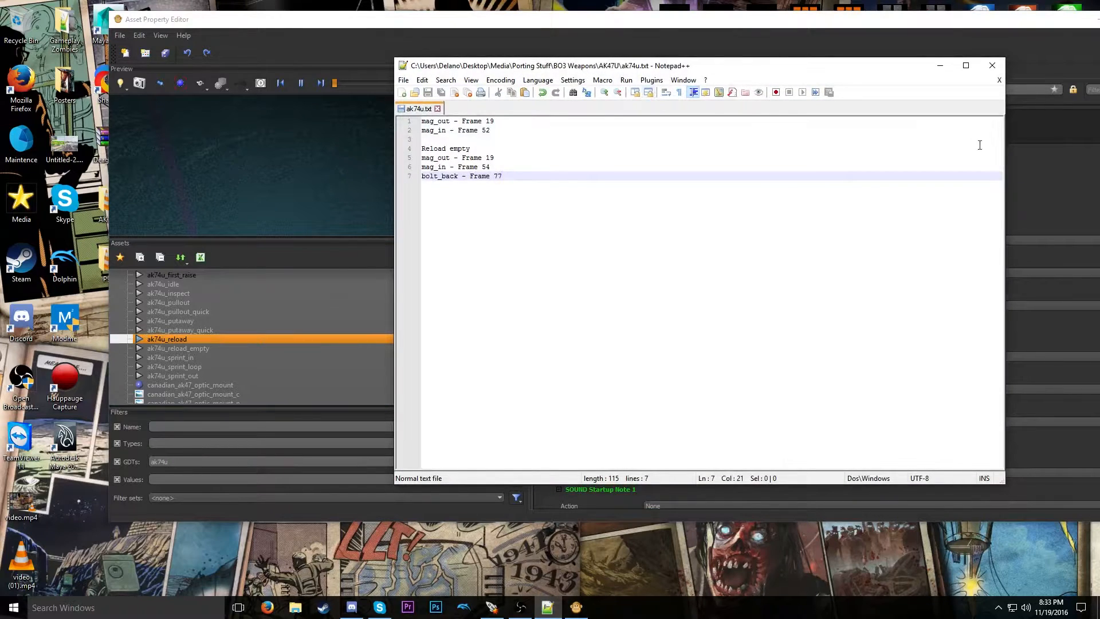
pyautogui.moveTo(1003, 482); pyautogui.dragTo(588, 370)
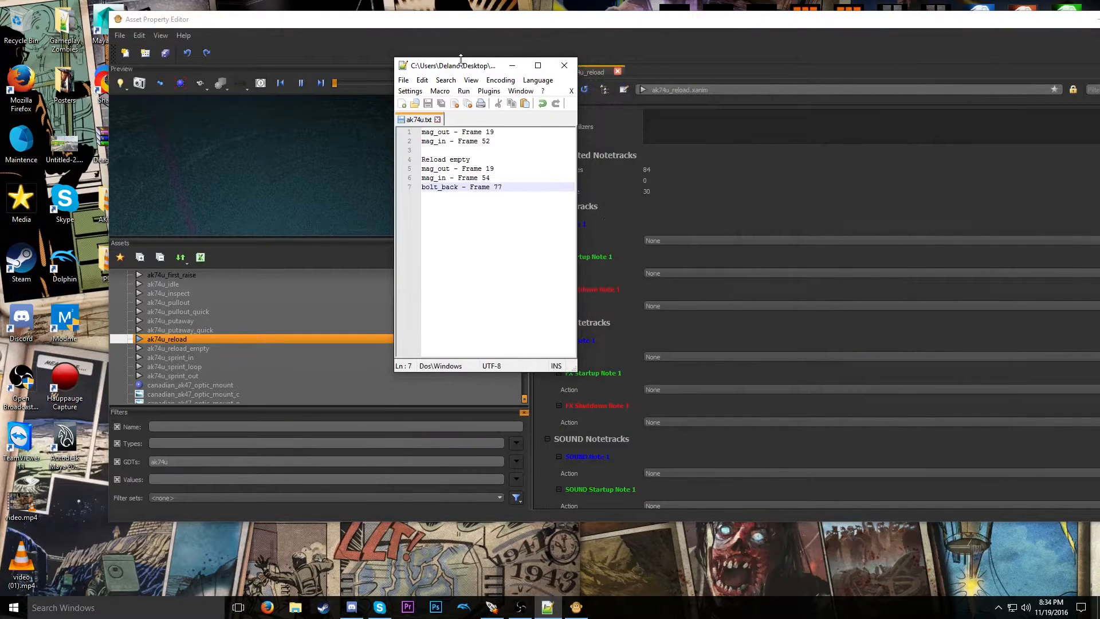
pyautogui.moveTo(458, 65); pyautogui.dragTo(305, 118)
# - Set Note 1 of ak74u_reload to the Sound action on frame 19 with sound alias ak74u_mag_out
pyautogui.click(653, 240)
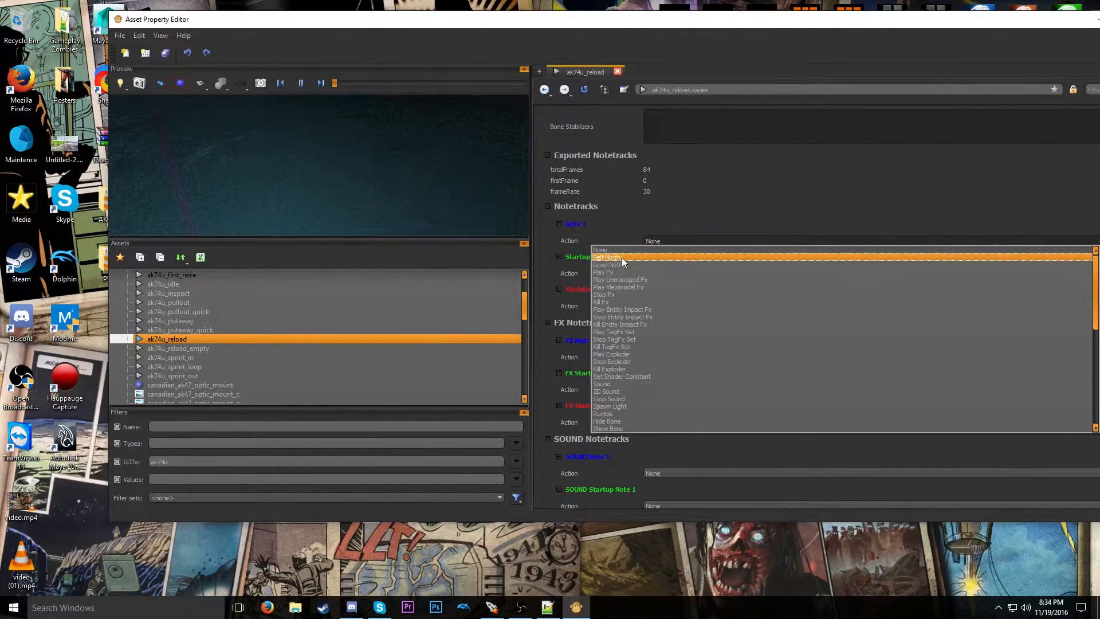
pyautogui.click(602, 384)
pyautogui.click(661, 284)
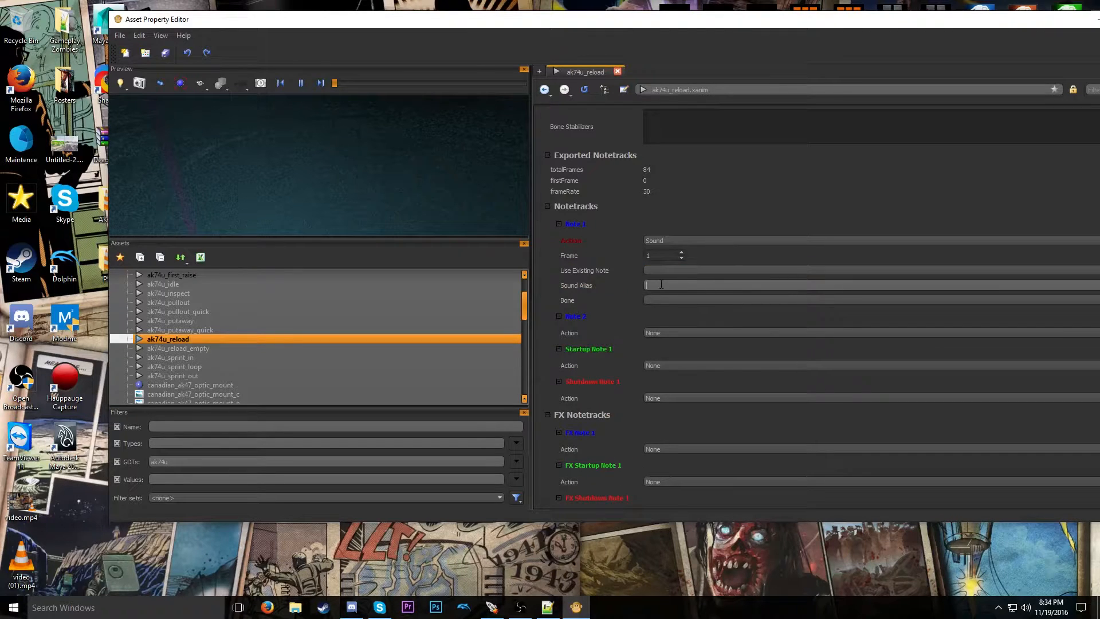
pyautogui.click(666, 252)
pyautogui.click(547, 607)
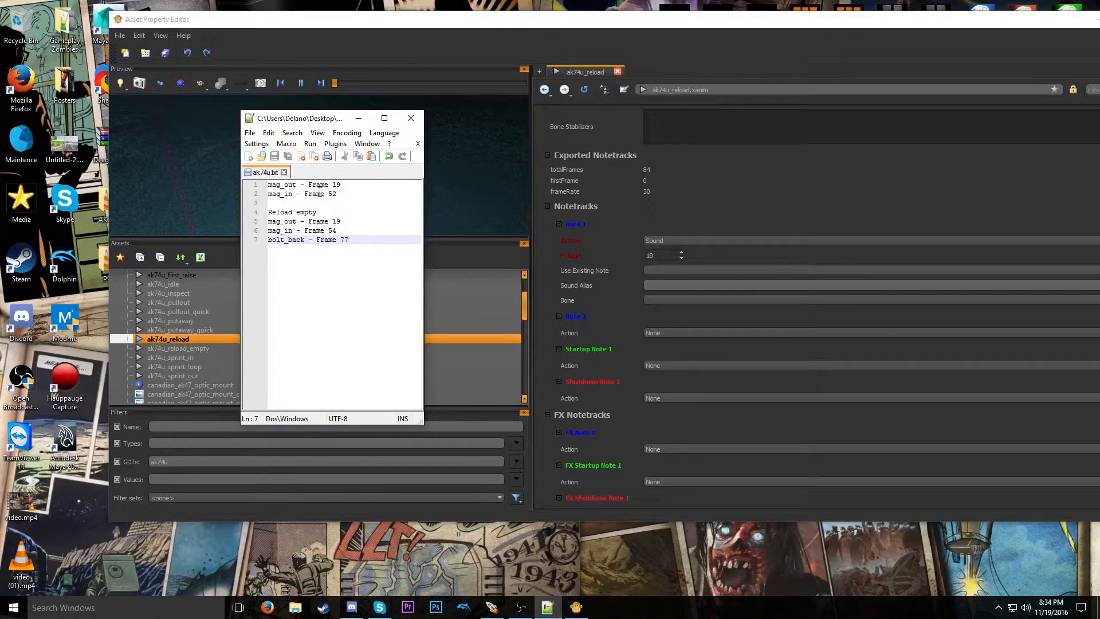
pyautogui.click(638, 285)
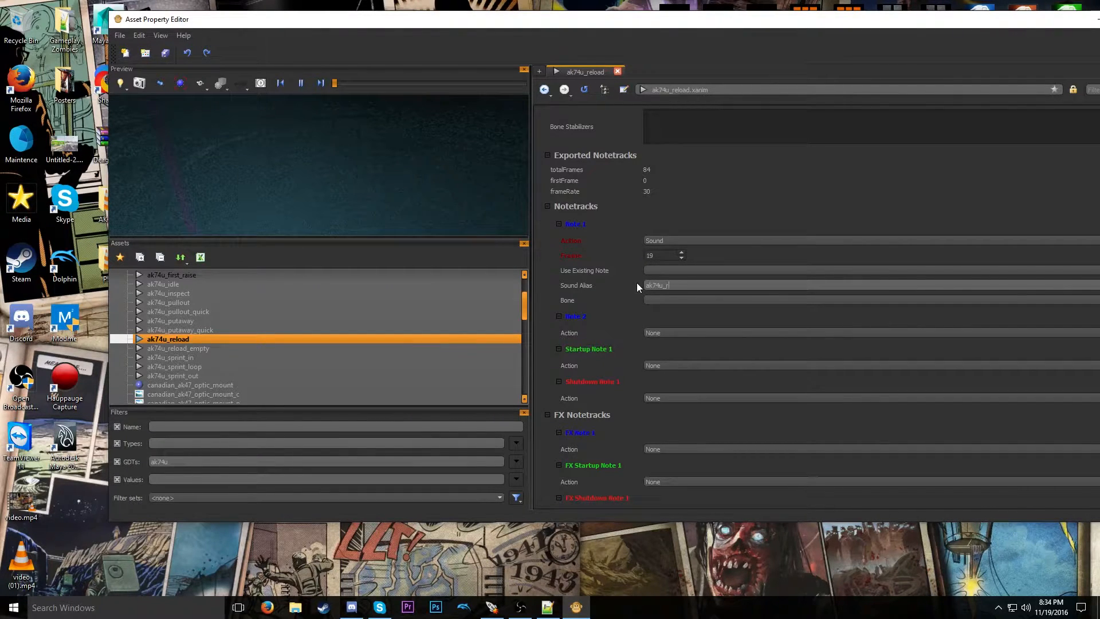
pyautogui.write('ak74u_mag_out')
pyautogui.press('Return')
# - Set Note 2 of ak74u_reload to the Sound action on frame 52 with sound alias ak74u_mag_in
pyautogui.click(647, 334)
pyautogui.click(672, 332)
pyautogui.click(611, 466)
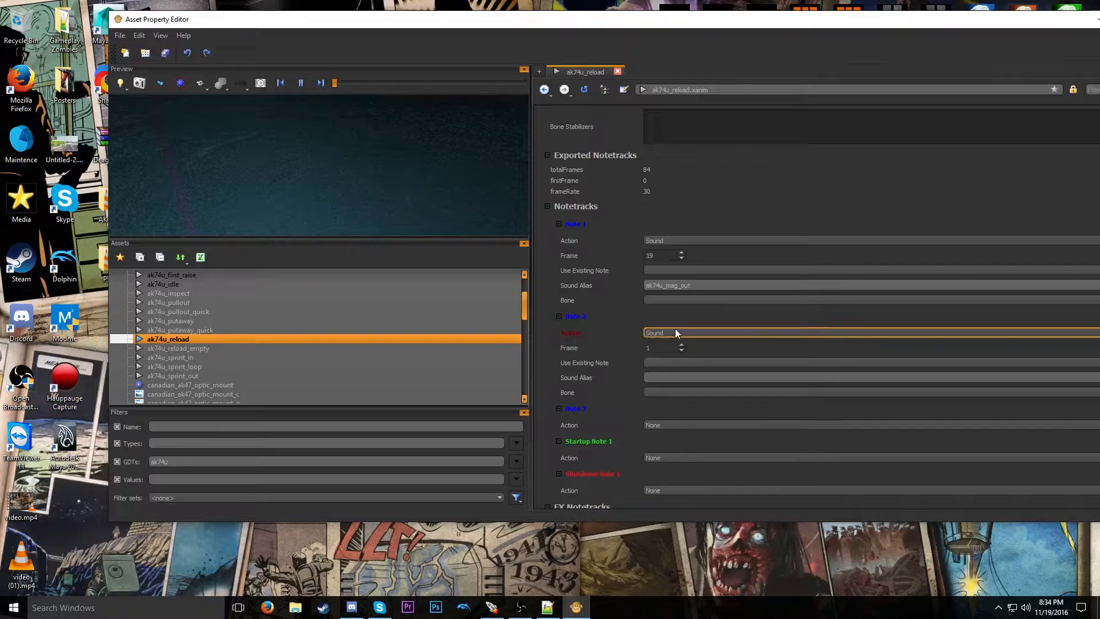
pyautogui.click(658, 347)
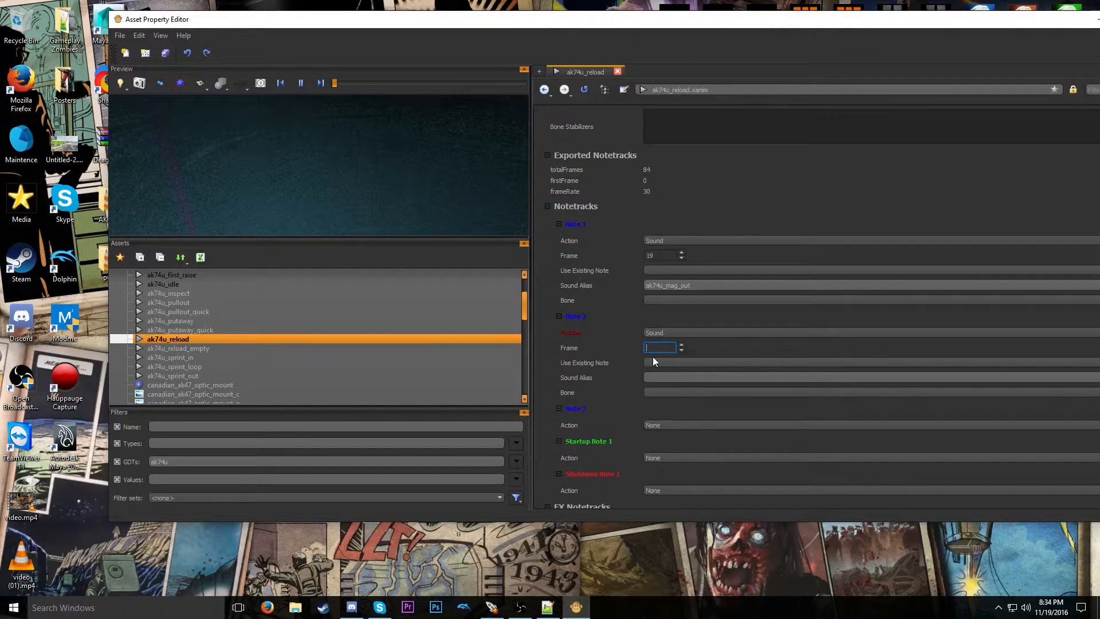
pyautogui.write('53')
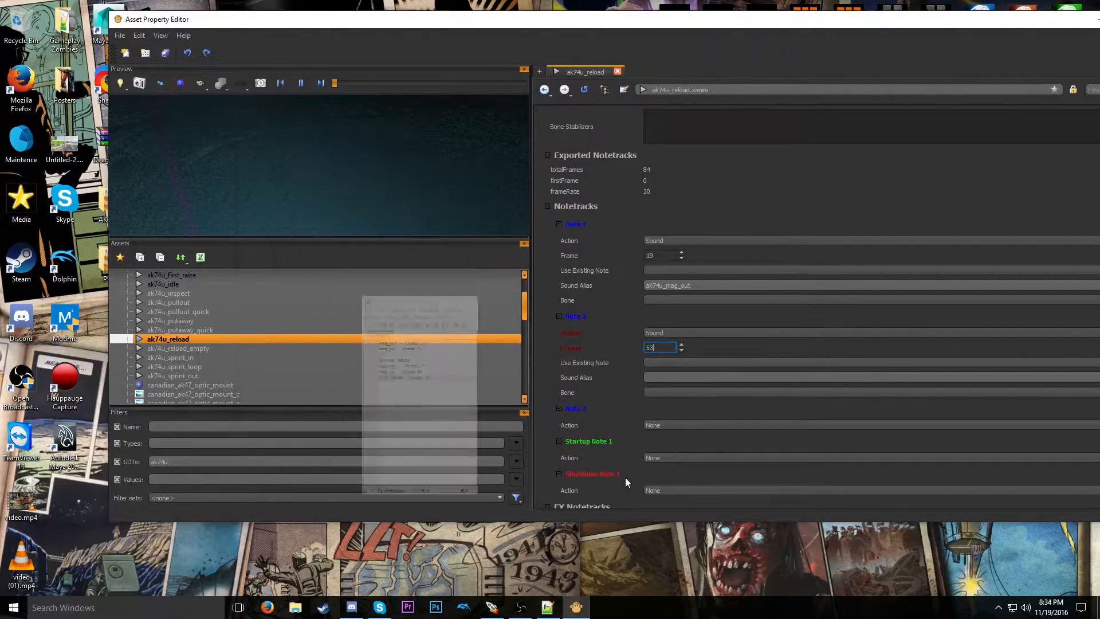
pyautogui.press('BackSpace')
pyautogui.write('2')
pyautogui.click(651, 378)
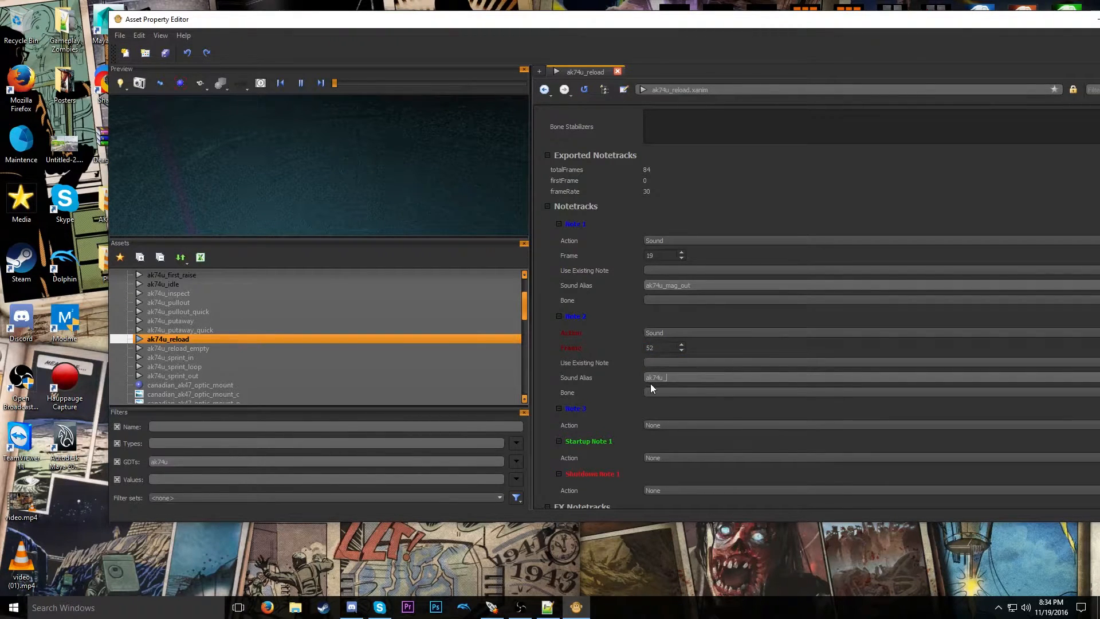
pyautogui.write('ak74u_mag_in')
pyautogui.press('Return')
# - Open the ak74u_reload_empty animation and set its Note 1 to the Sound action on frame 19
pyautogui.scroll(-1, 613, 376)
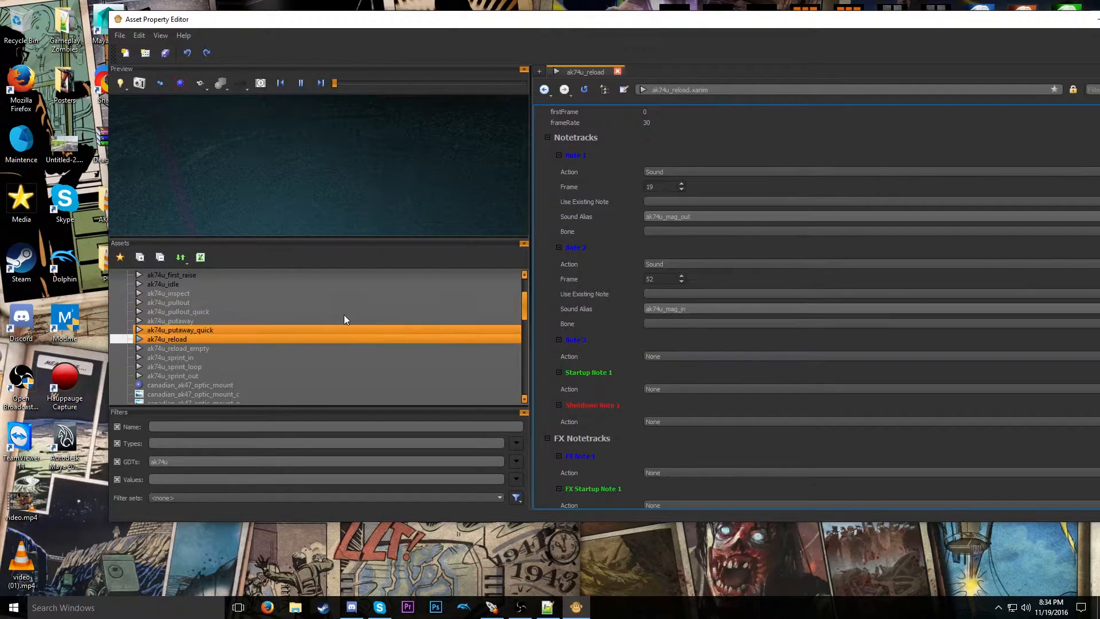
pyautogui.click(172, 347)
pyautogui.click(672, 172)
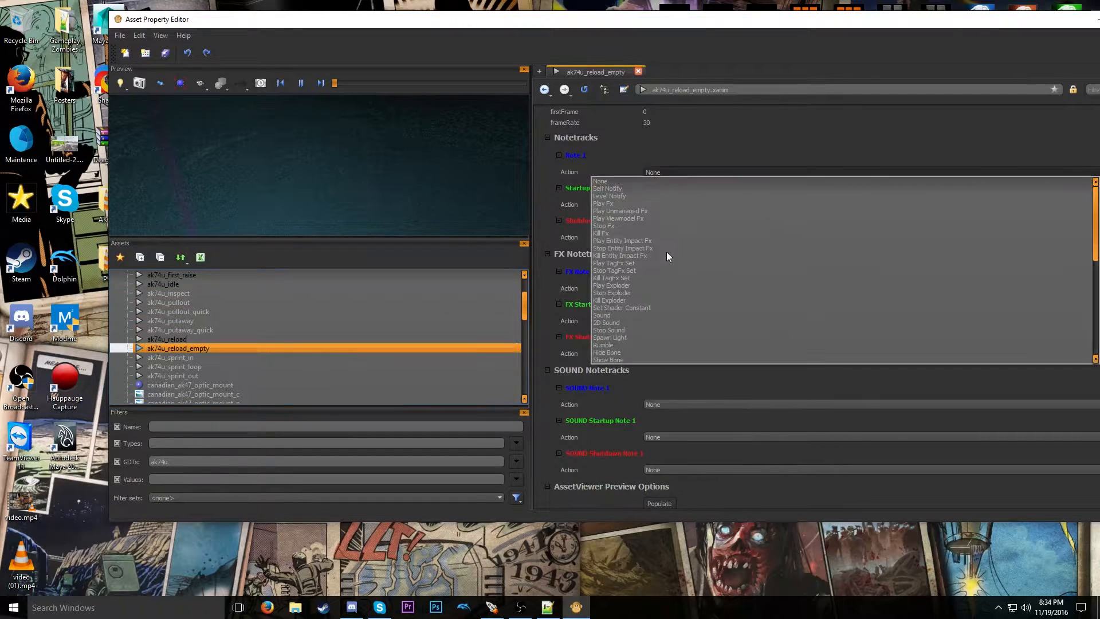
pyautogui.click(623, 315)
pyautogui.click(661, 191)
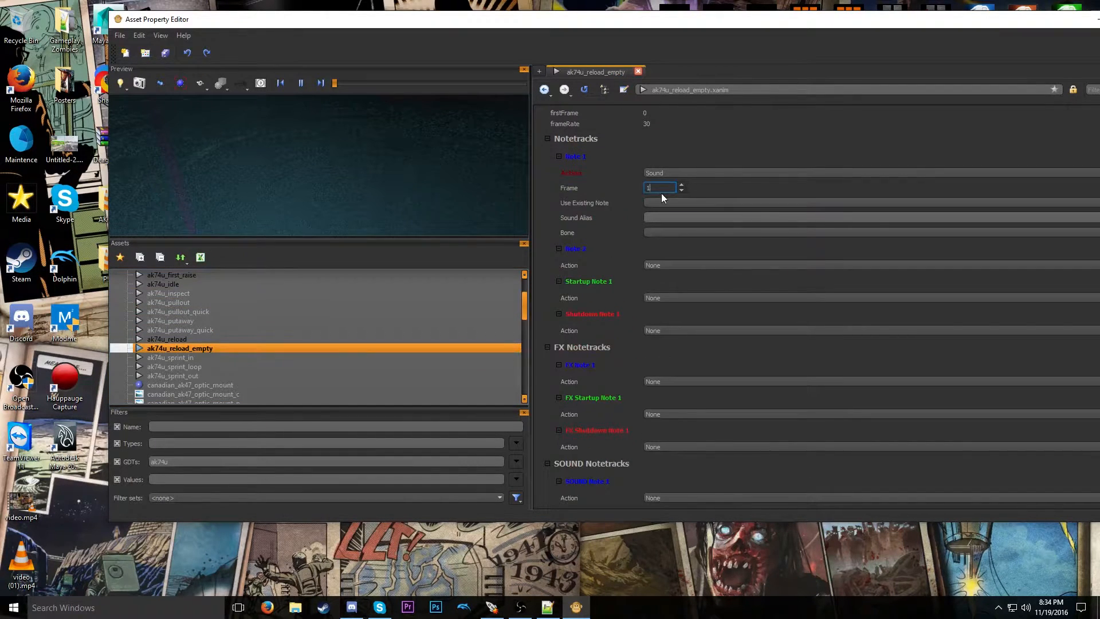
pyautogui.write('9')
pyautogui.press('Return')
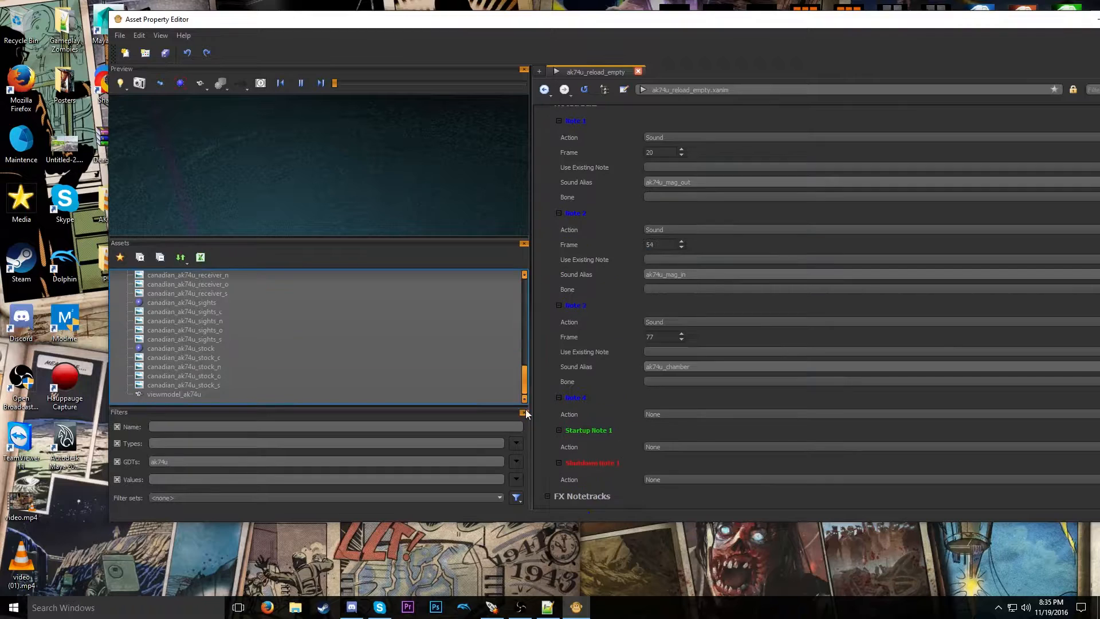
# - Open the ak74u bullet weapon asset and filter its properties by "sound" to reach the Sounds section
pyautogui.scroll(10, 229, 333)
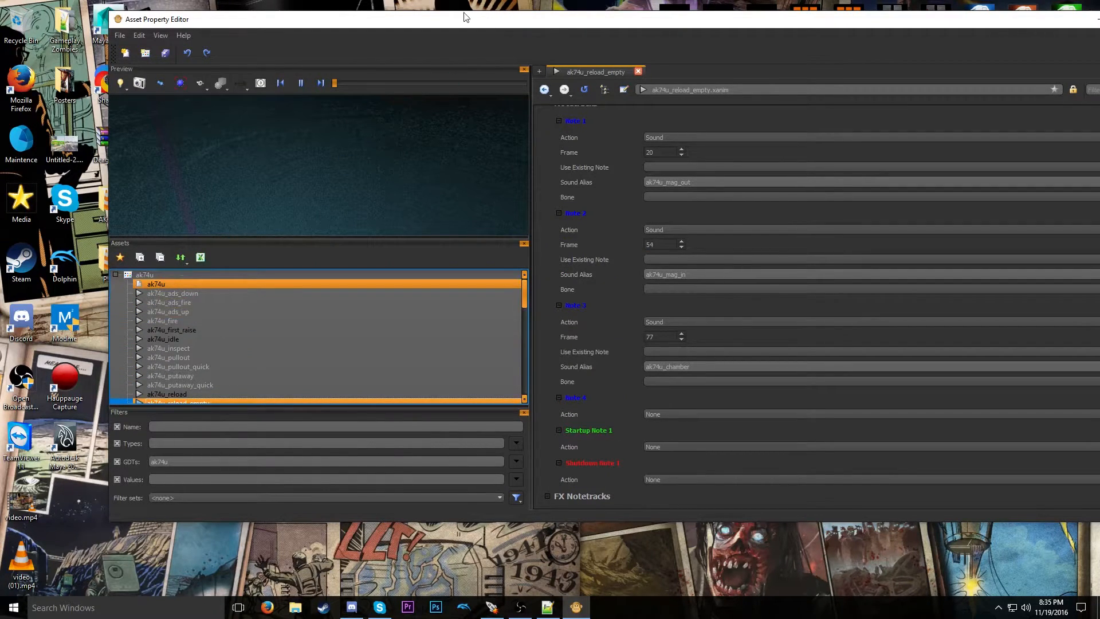
pyautogui.moveTo(513, 24); pyautogui.dragTo(434, 26)
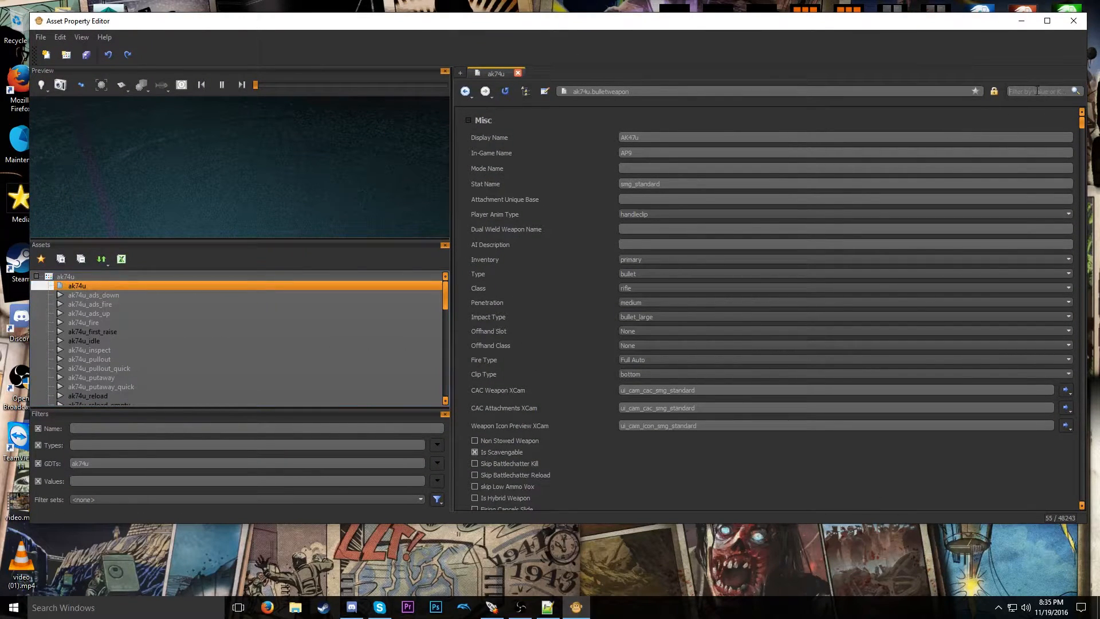
pyautogui.write('sound')
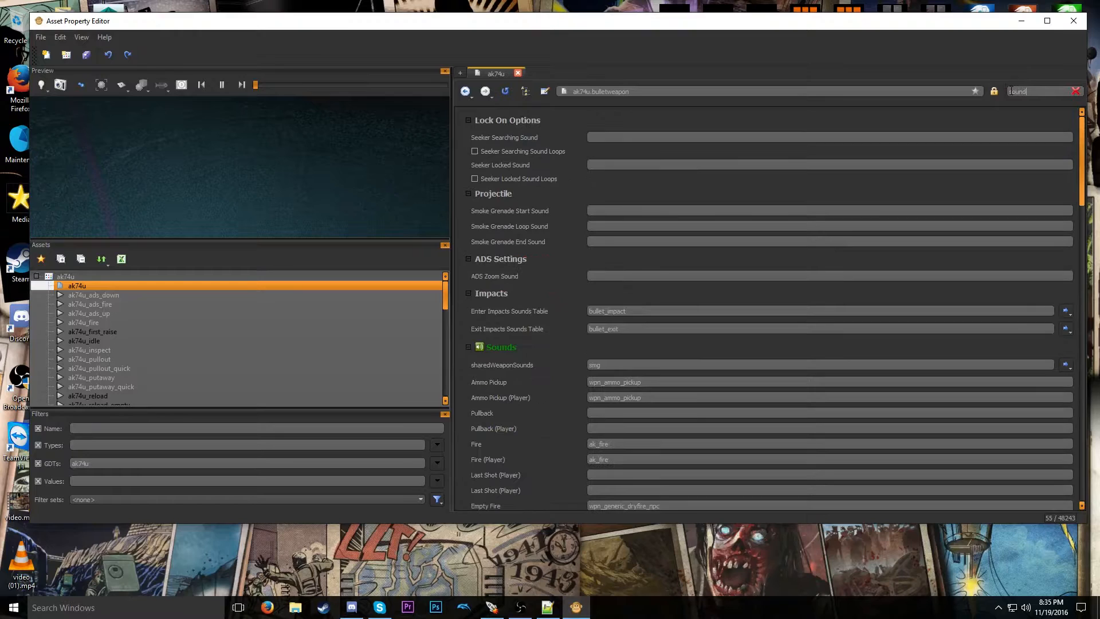
pyautogui.scroll(-2, 561, 269)
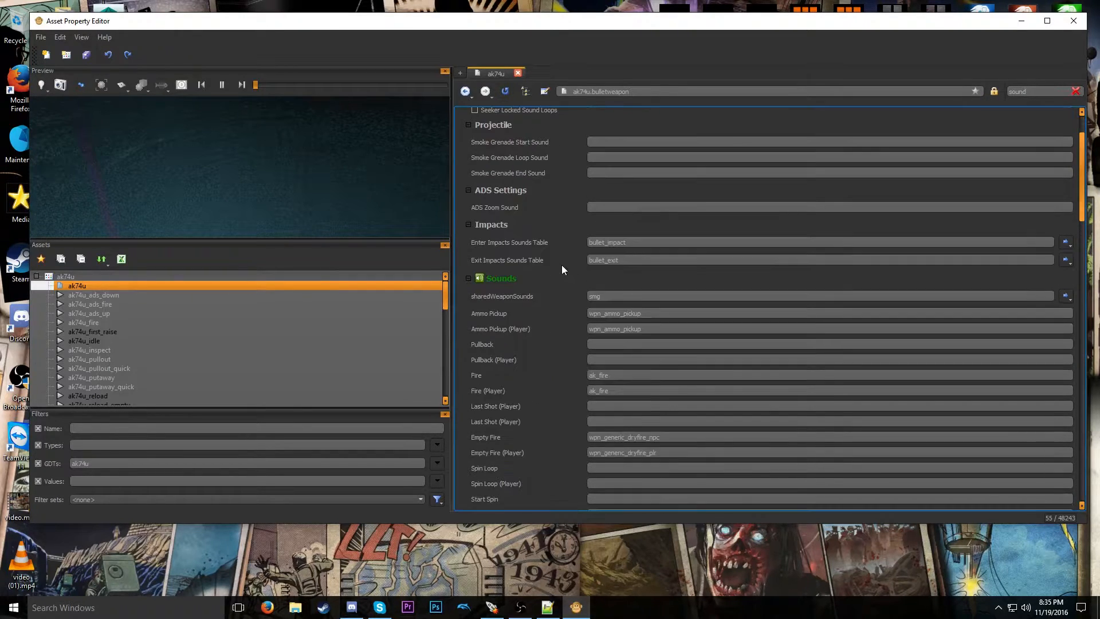
# - Copy the Fire (Player) sound alias ak_fire of the ak74u weapon into its Fire sound
pyautogui.doubleClick(612, 377)
pyautogui.click(478, 378)
pyautogui.doubleClick(618, 390)
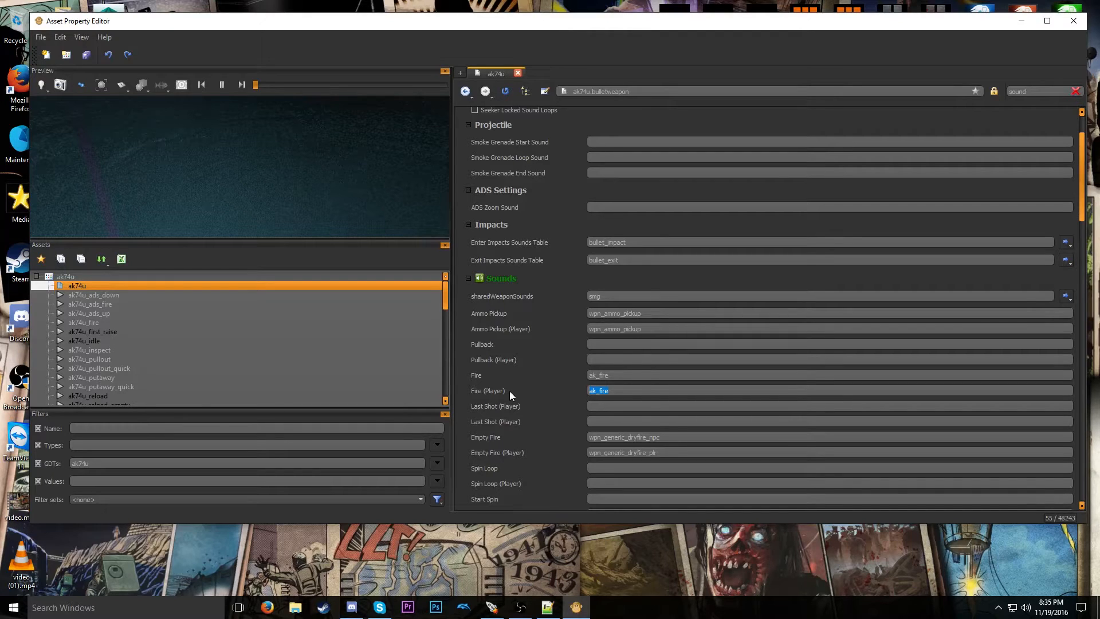
pyautogui.click(616, 386)
pyautogui.doubleClick(608, 390)
pyautogui.click(627, 391)
pyautogui.moveTo(627, 390); pyautogui.dragTo(564, 380)
pyautogui.press('BackSpace')
pyautogui.moveTo(625, 389); pyautogui.dragTo(579, 379)
pyautogui.hotkey('ctrl', 'c')
pyautogui.doubleClick(619, 373)
pyautogui.hotkey('ctrl', 'v')
# - Close the Asset Property Editor and build the zm_boss map in the Mod Tools Launcher
pyautogui.click(1071, 22)
pyautogui.click(405, 172)
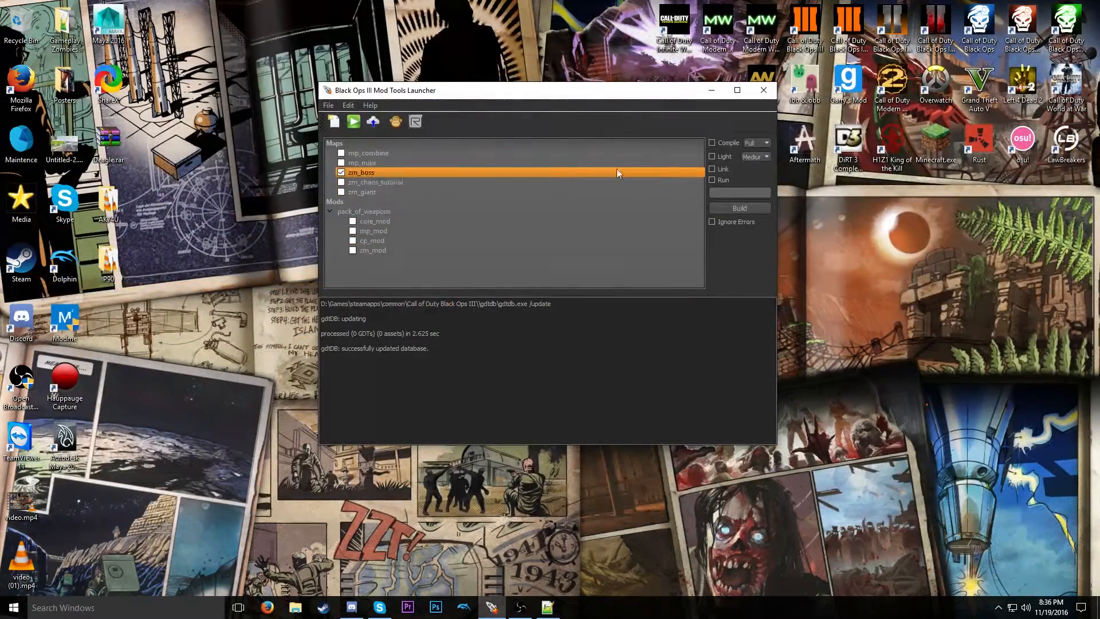
pyautogui.click(735, 209)
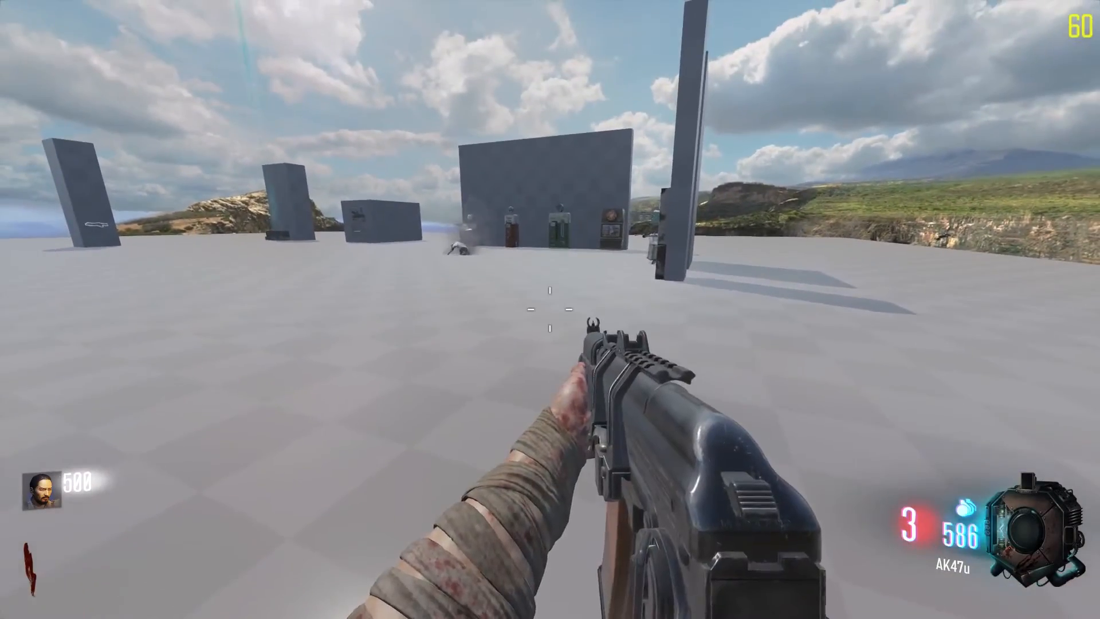
# - Test the AK47u in game by firing from the hip and aimed, and reloading partial and empty magazines
pyautogui.press('r')
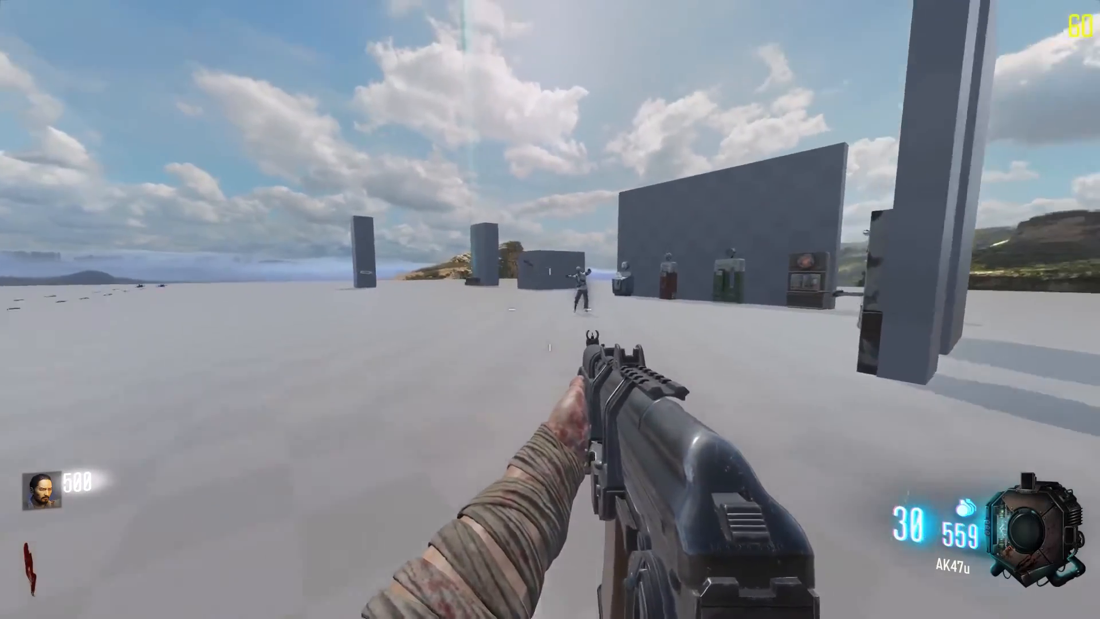
pyautogui.rightClick(549, 309)
pyautogui.click(550, 310)
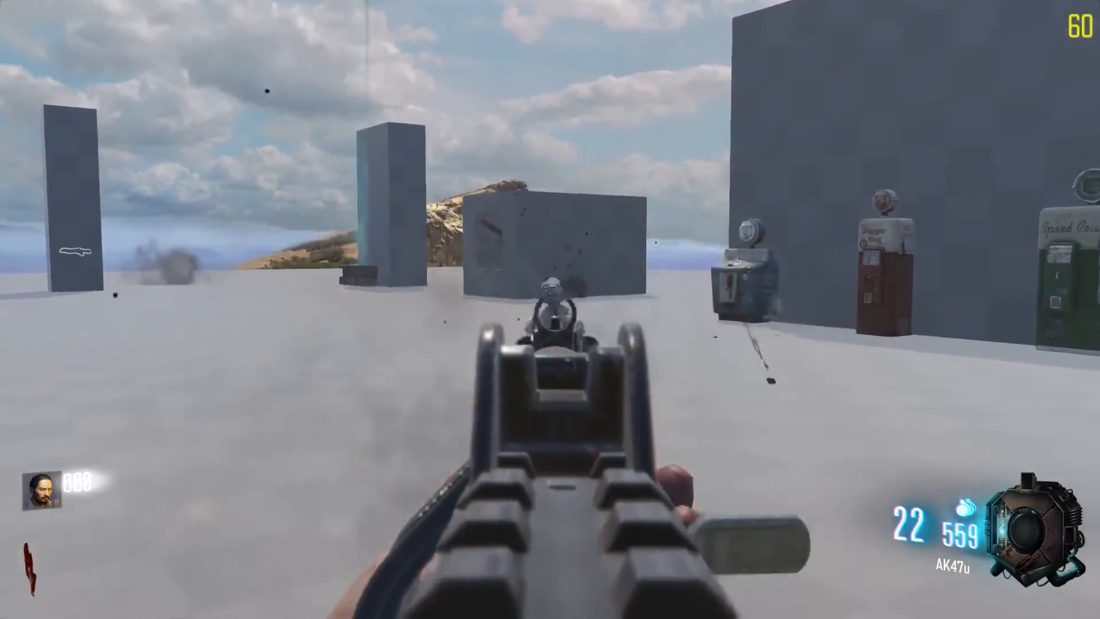
pyautogui.click(549, 309)
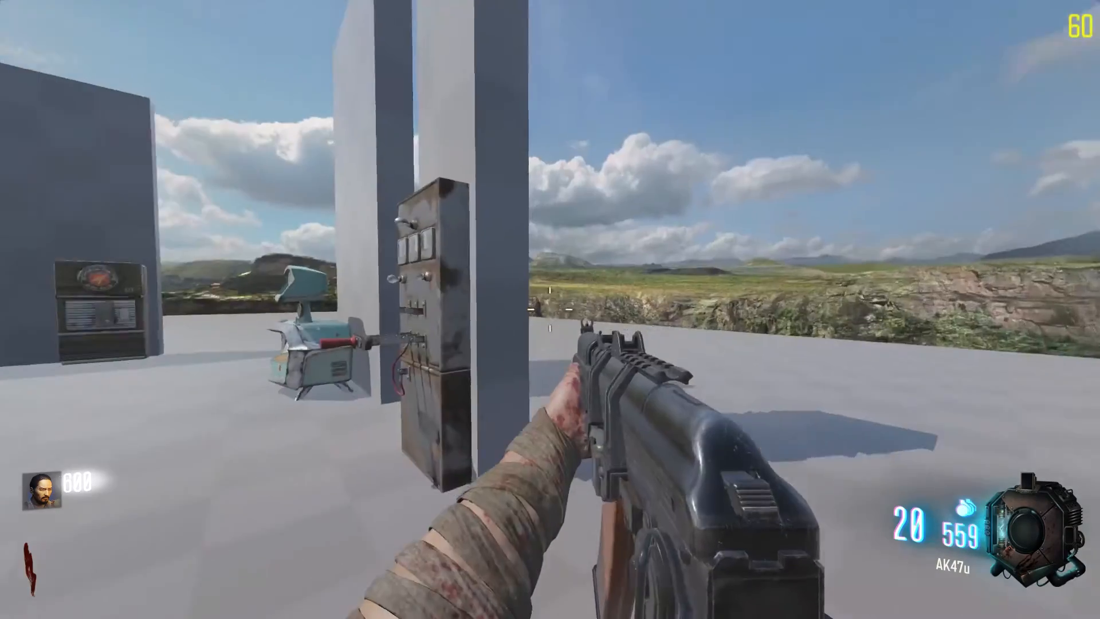
pyautogui.click(549, 309)
pyautogui.press('r')
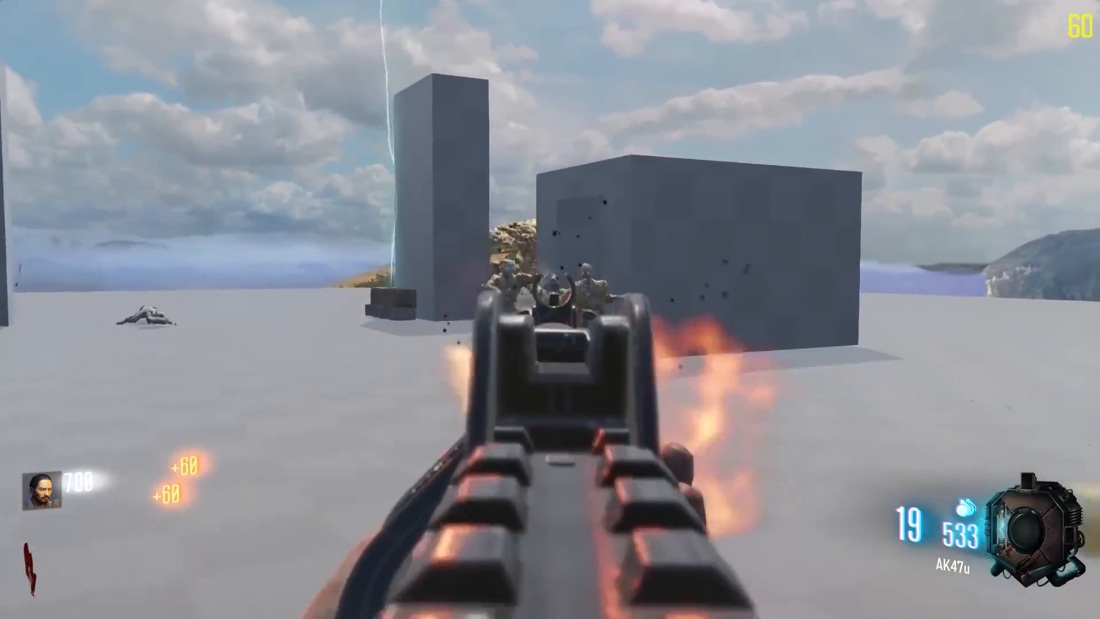
pyautogui.click(549, 309)
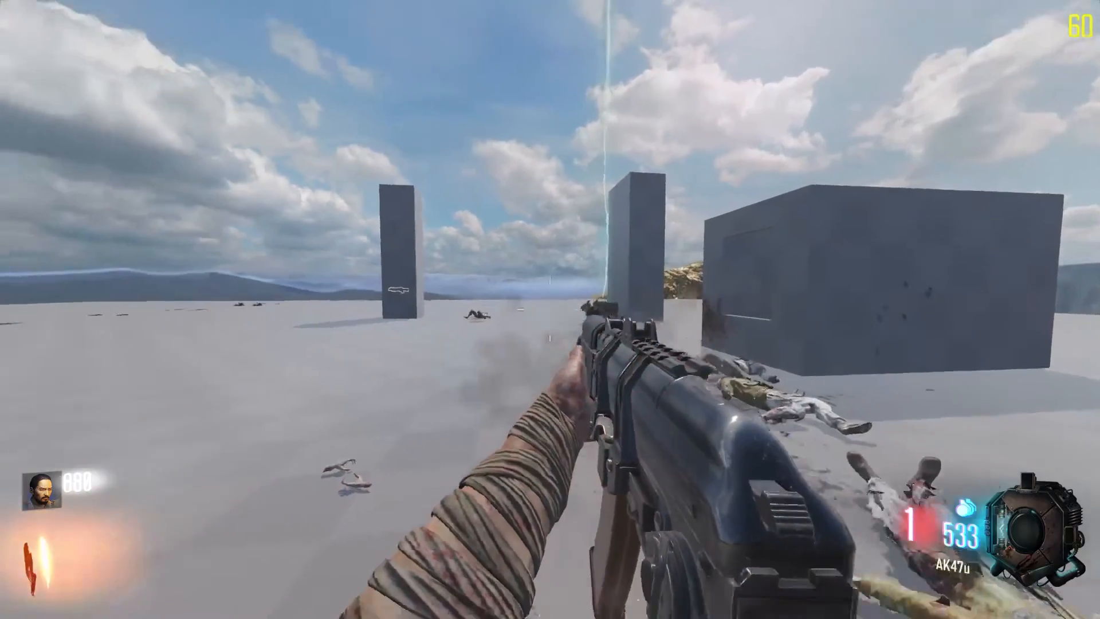
pyautogui.click(550, 309)
pyautogui.press('r')
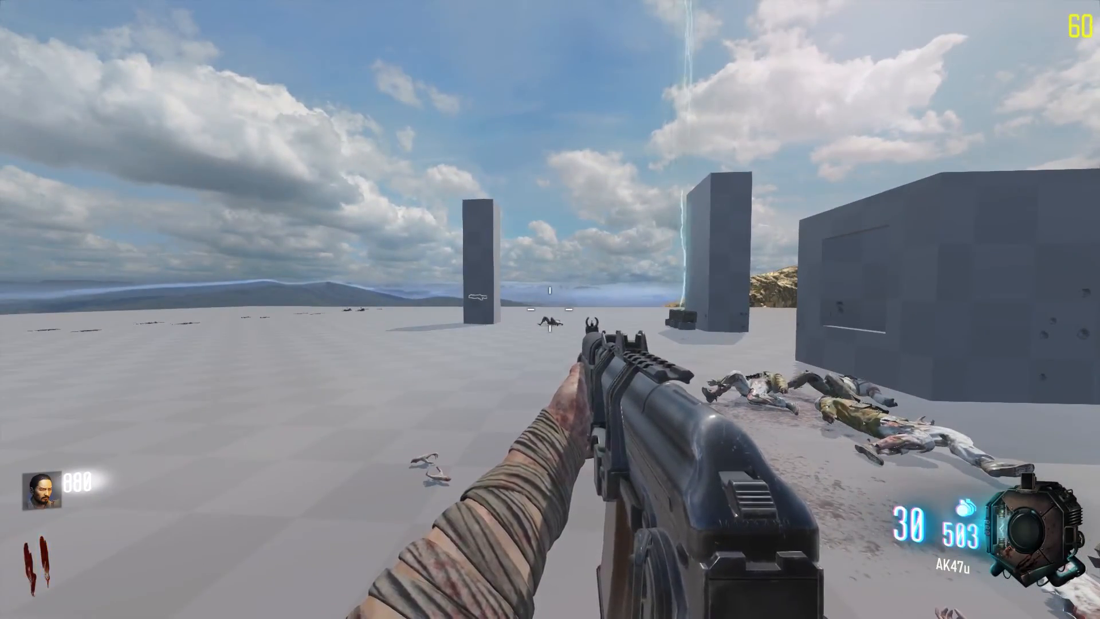
# - Check the AK47u while sprinting and jumping across the map, firing further bursts
pyautogui.hotkey('shift', 'w')
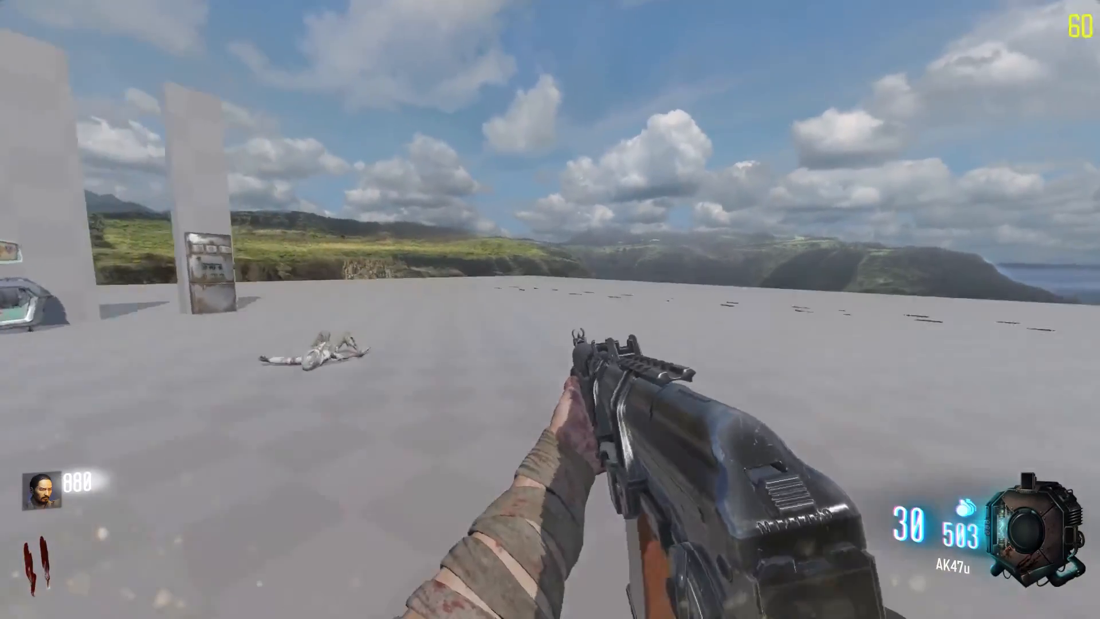
pyautogui.click(550, 310)
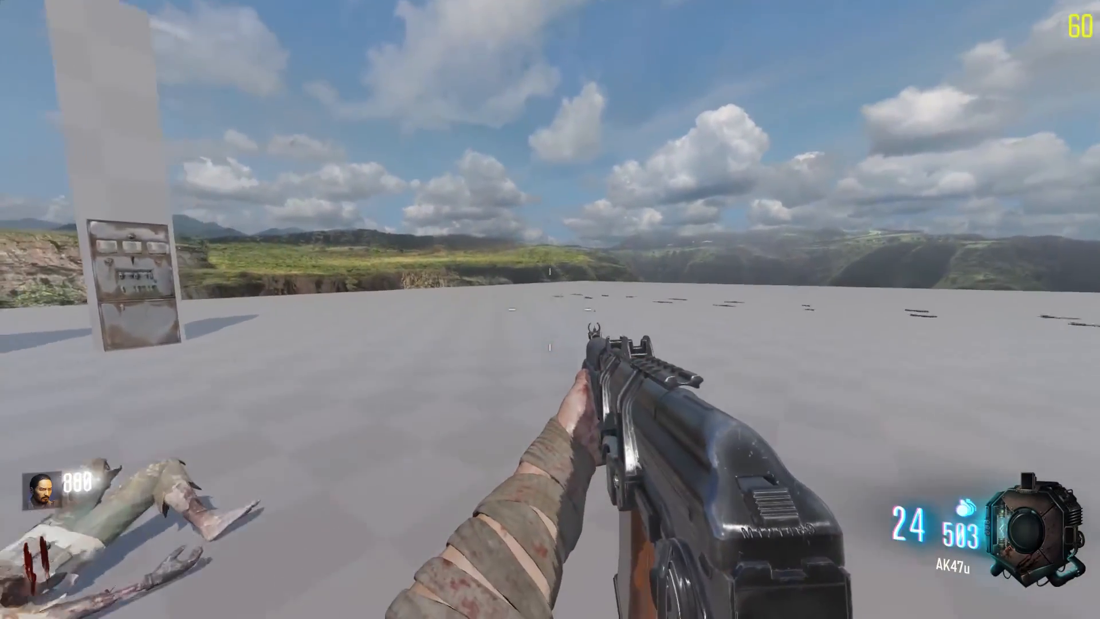
pyautogui.press('space')
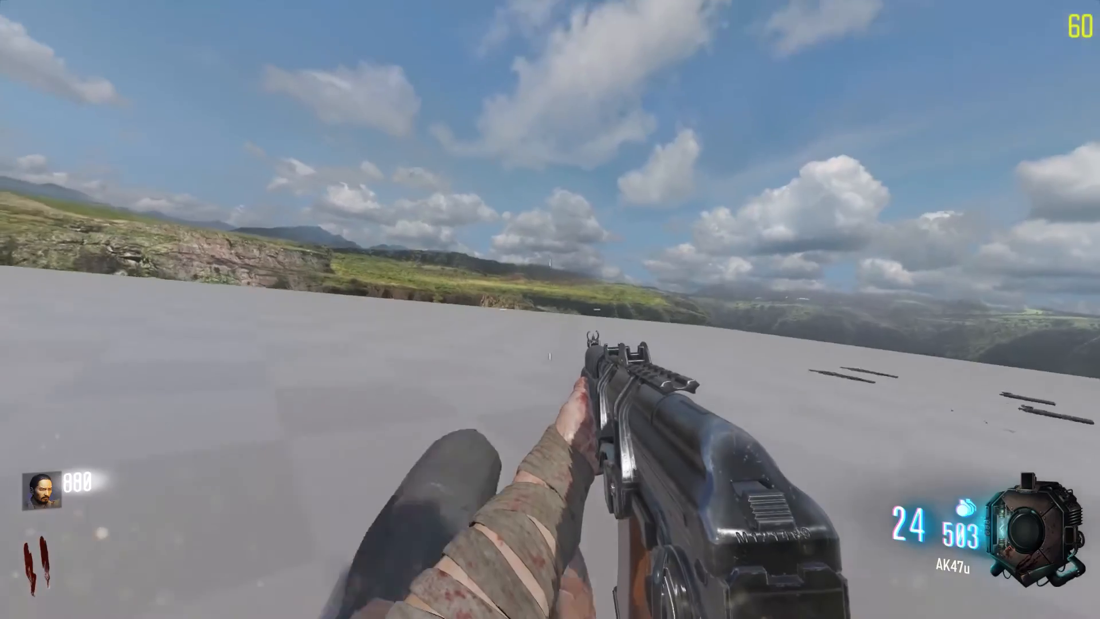
pyautogui.press('space')
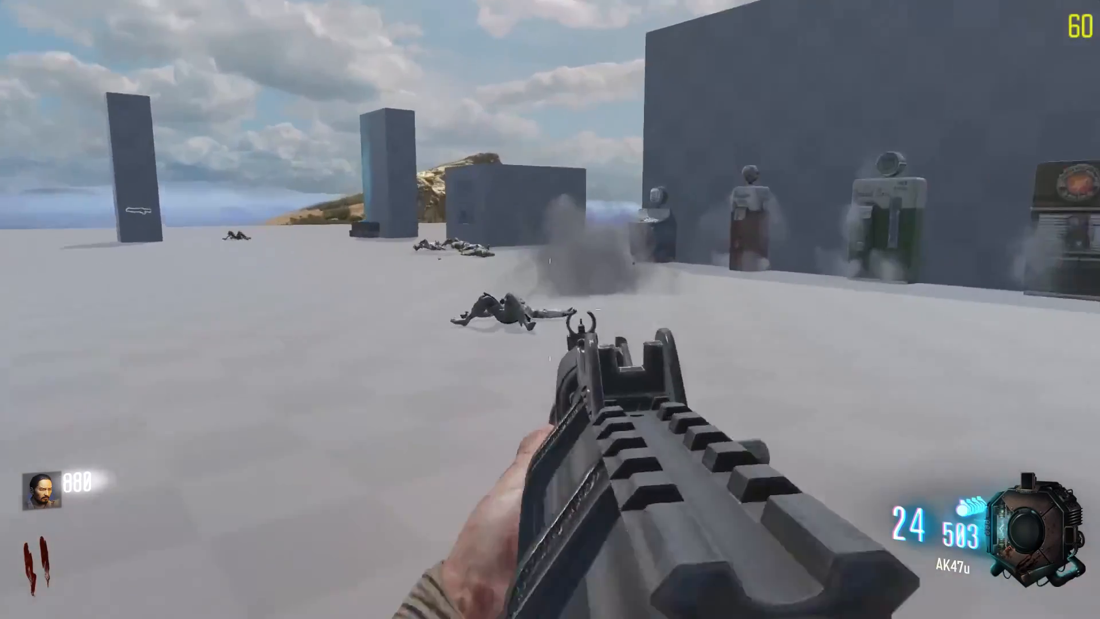
pyautogui.click(550, 309)
pyautogui.click(549, 310)
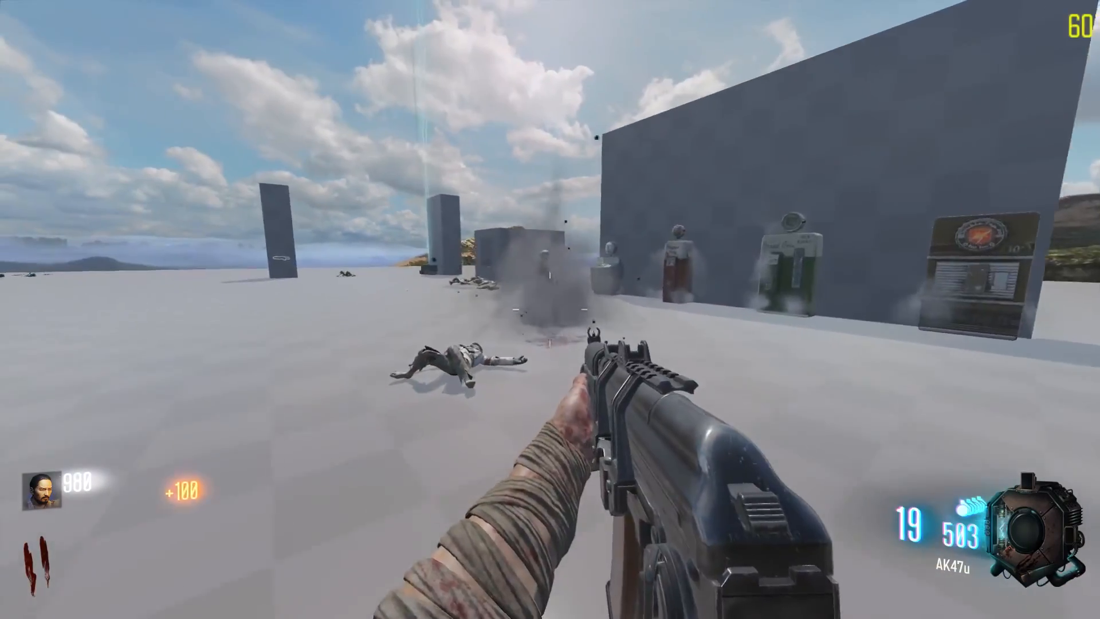